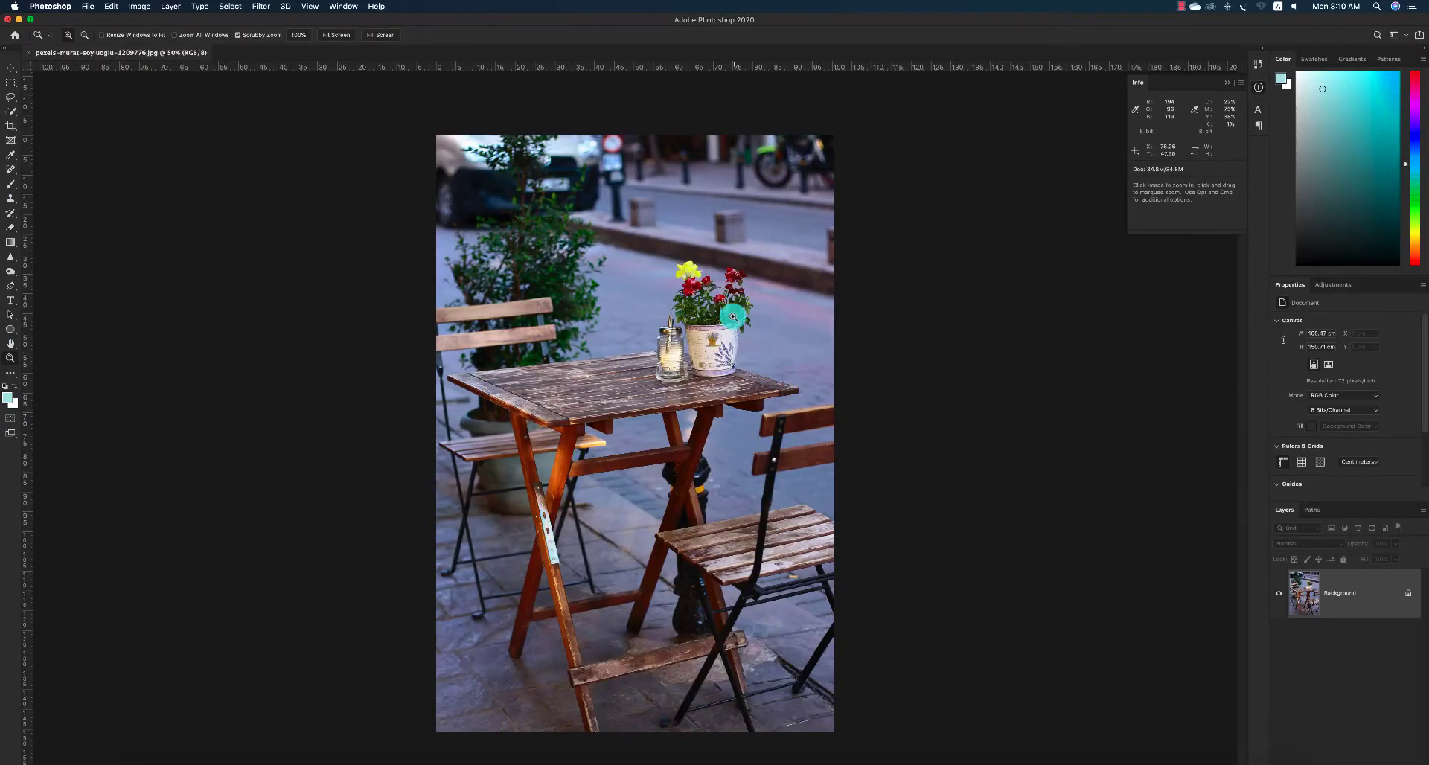
Duplicate the Background layer and open the copy in the Vanishing Point filter
drag(772, 375, 767, 372)
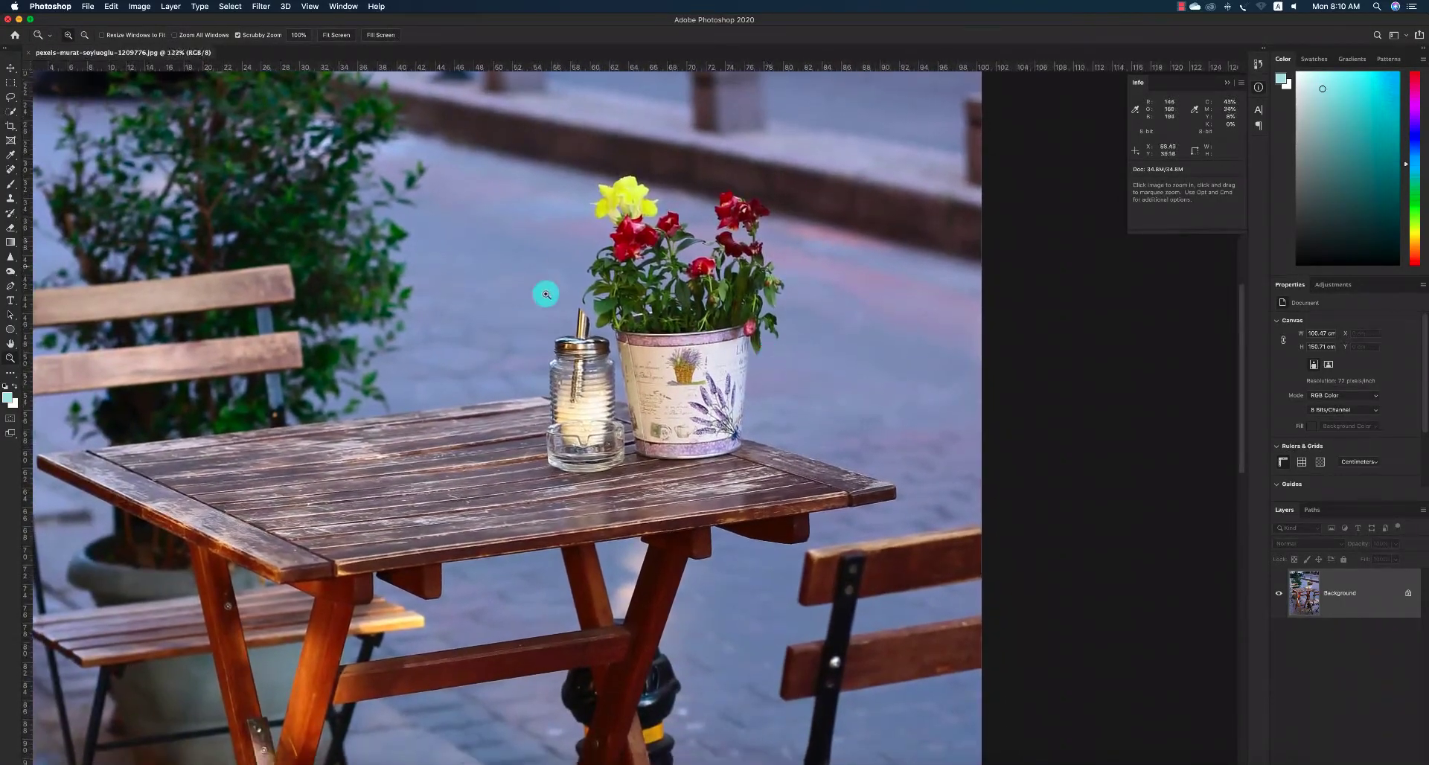
drag(1307, 596, 1315, 764)
key(v)
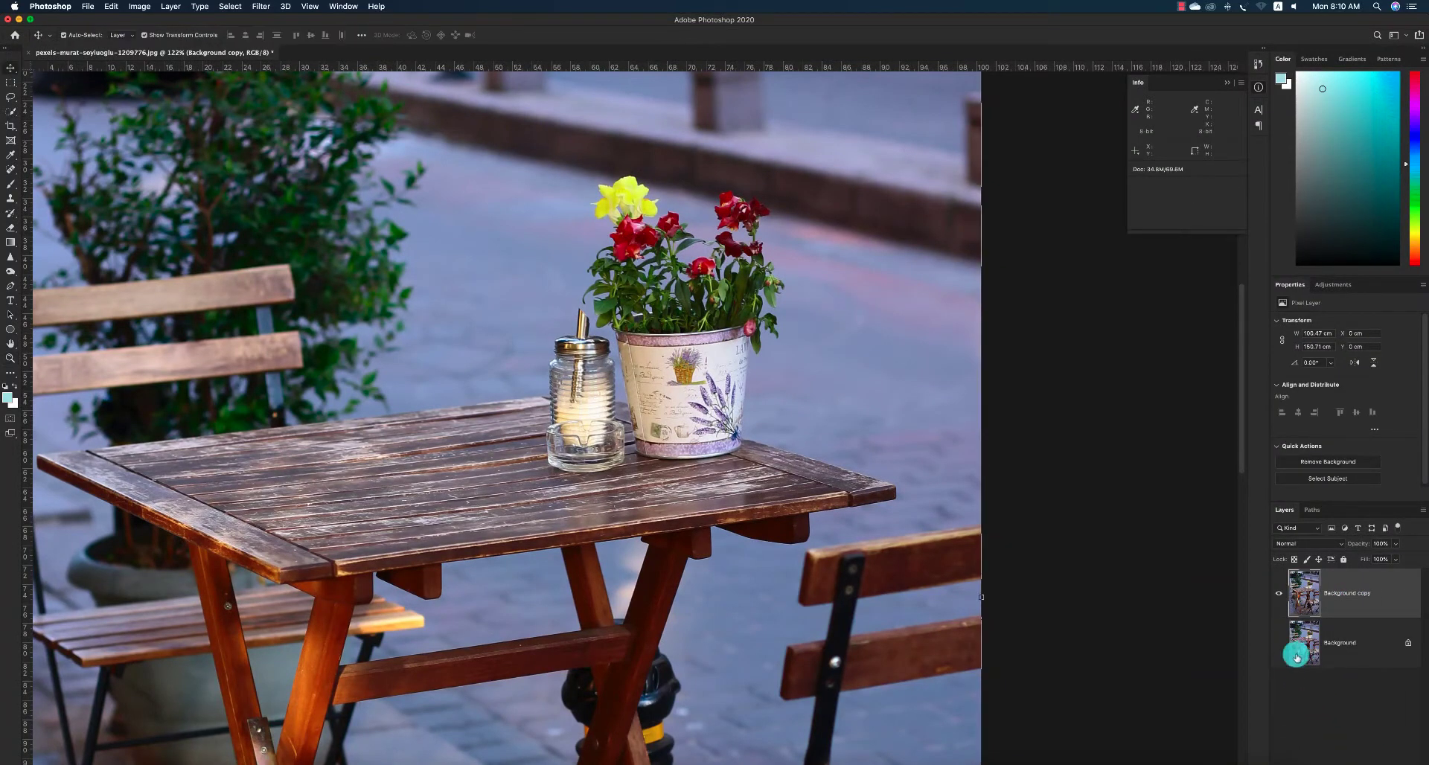
click(261, 6)
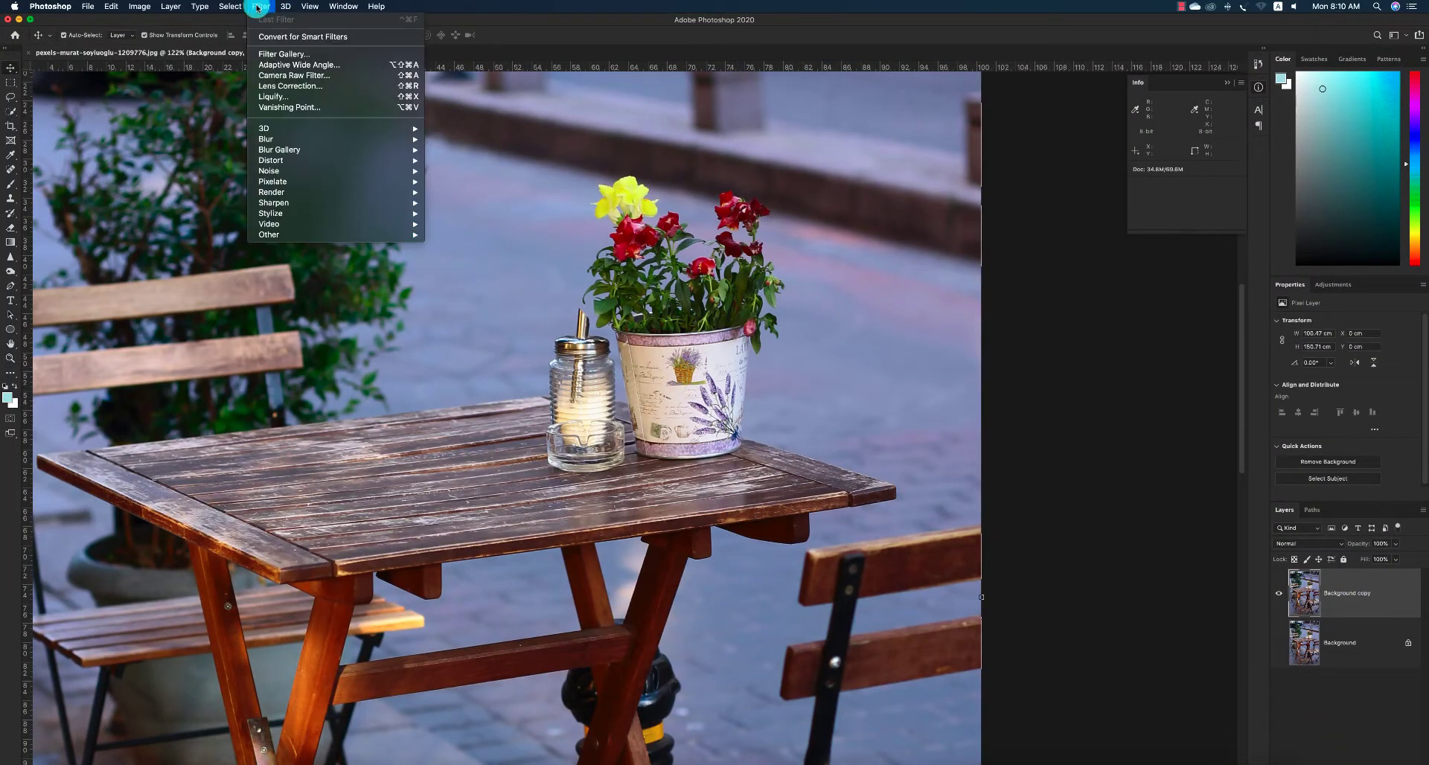
click(308, 102)
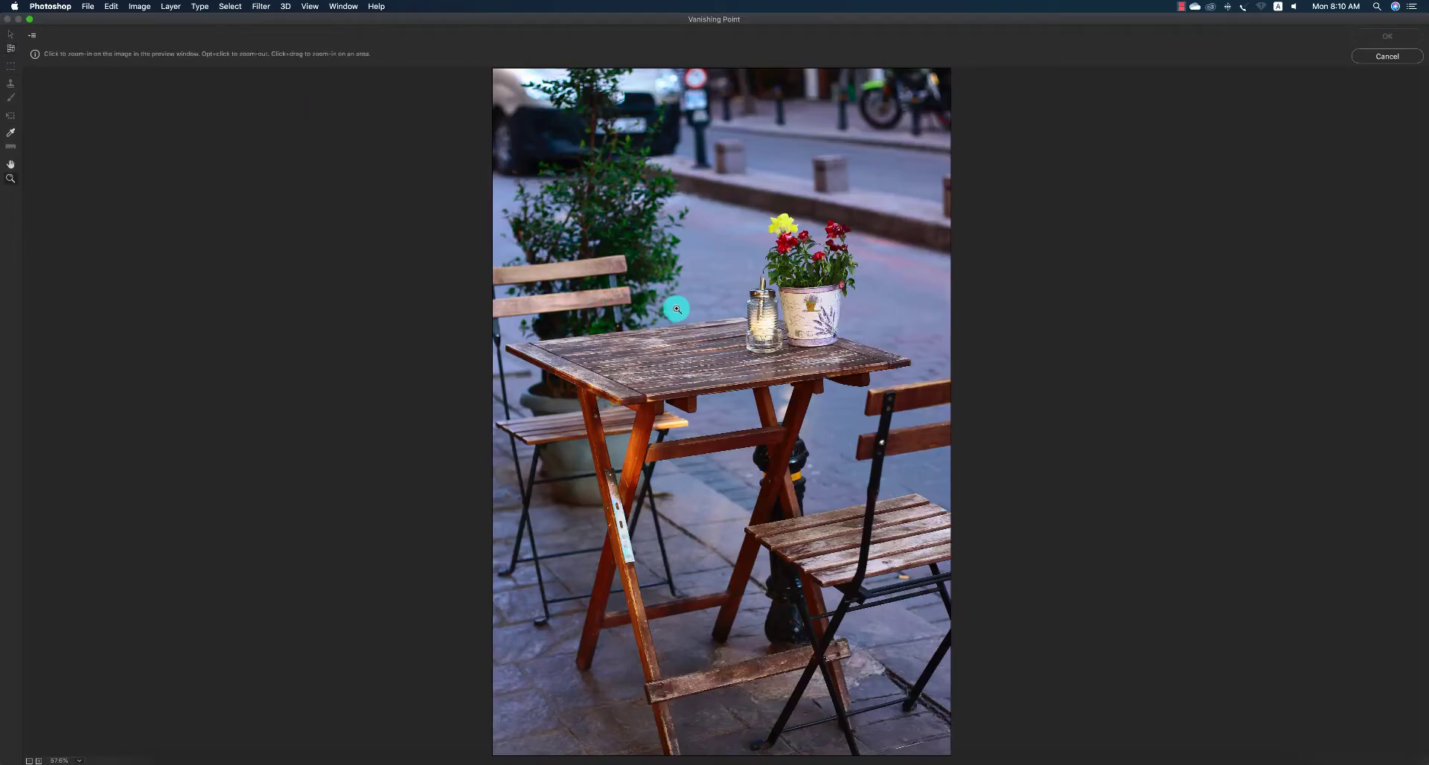
Create a perspective plane by marking the four corners of the wooden tabletop
drag(677, 309, 803, 399)
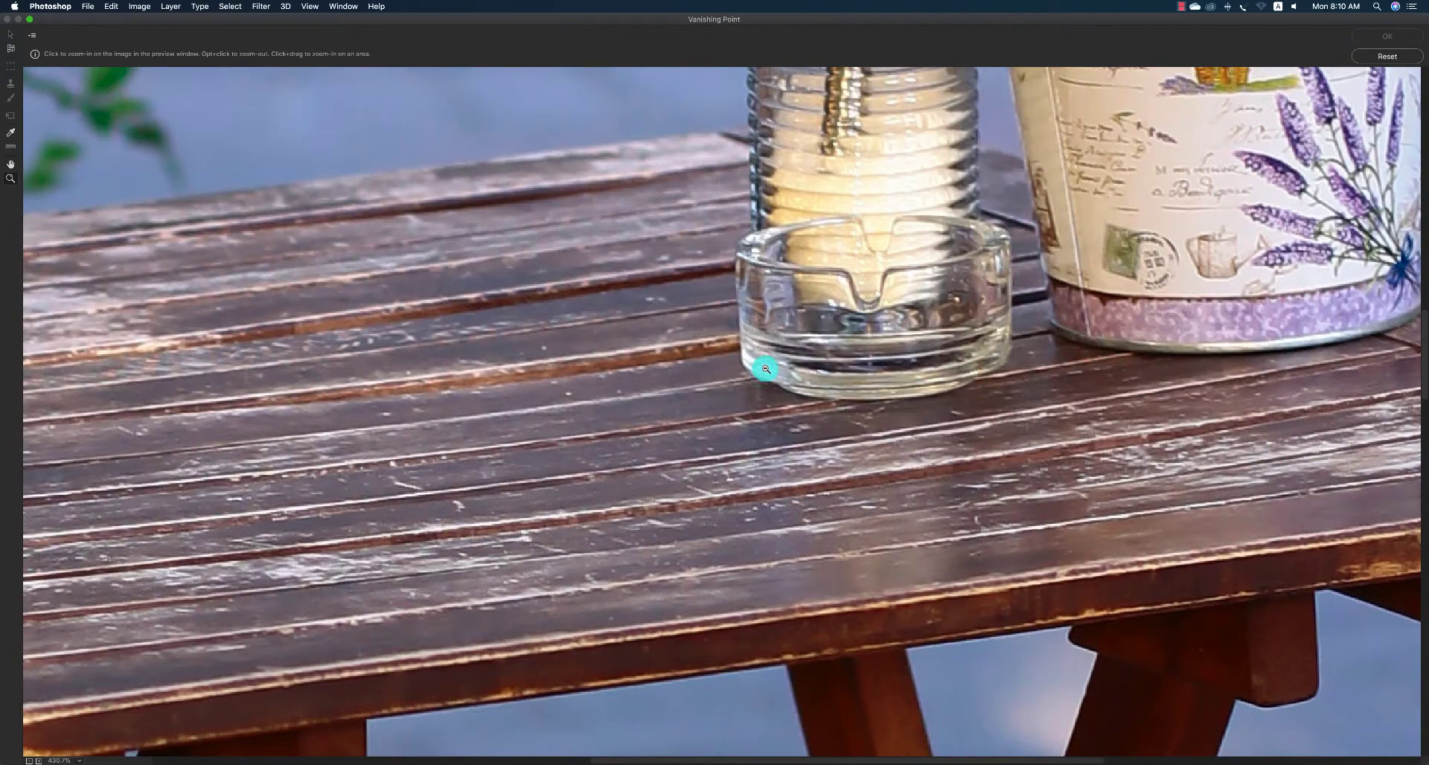
alt+click(767, 370)
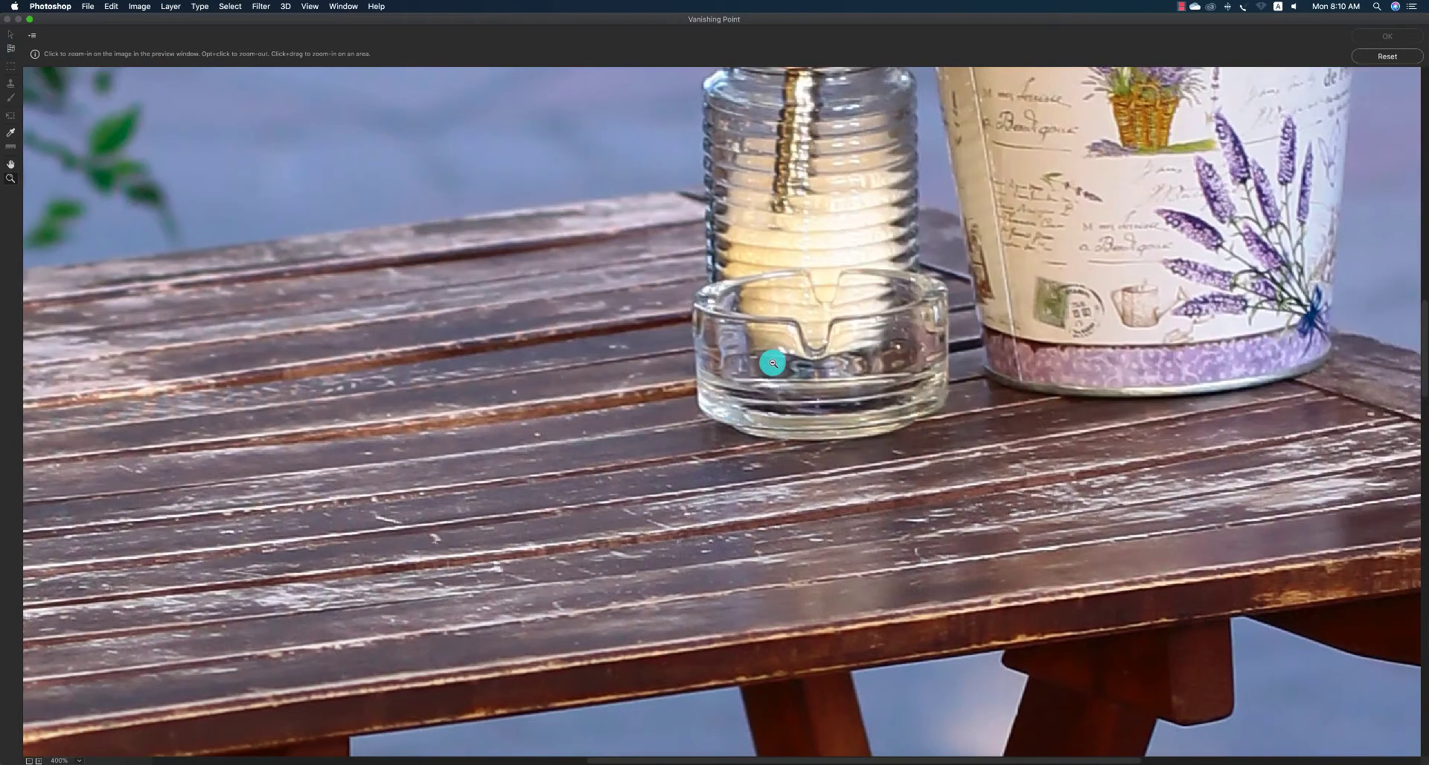
alt+click(773, 363)
alt+click(774, 363)
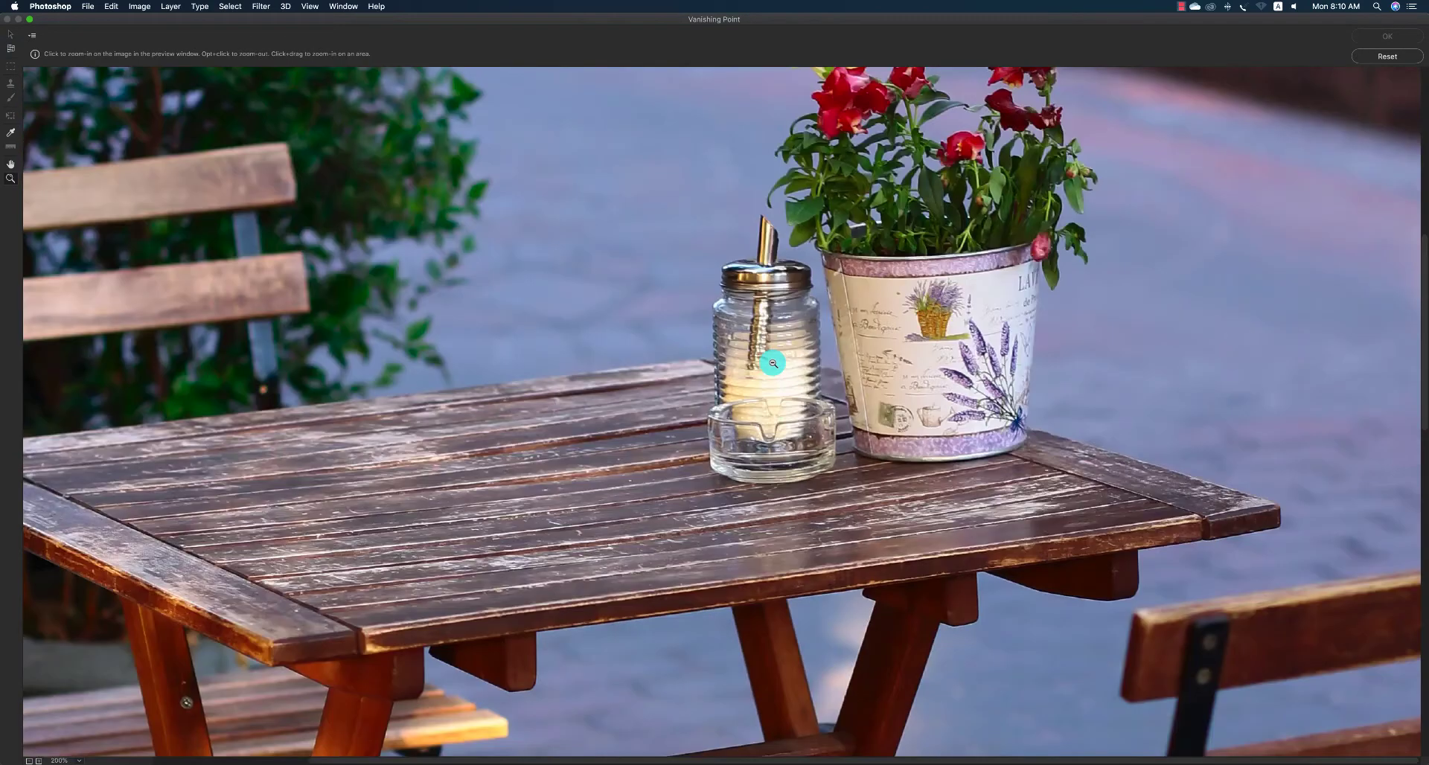
alt+click(773, 363)
click(11, 48)
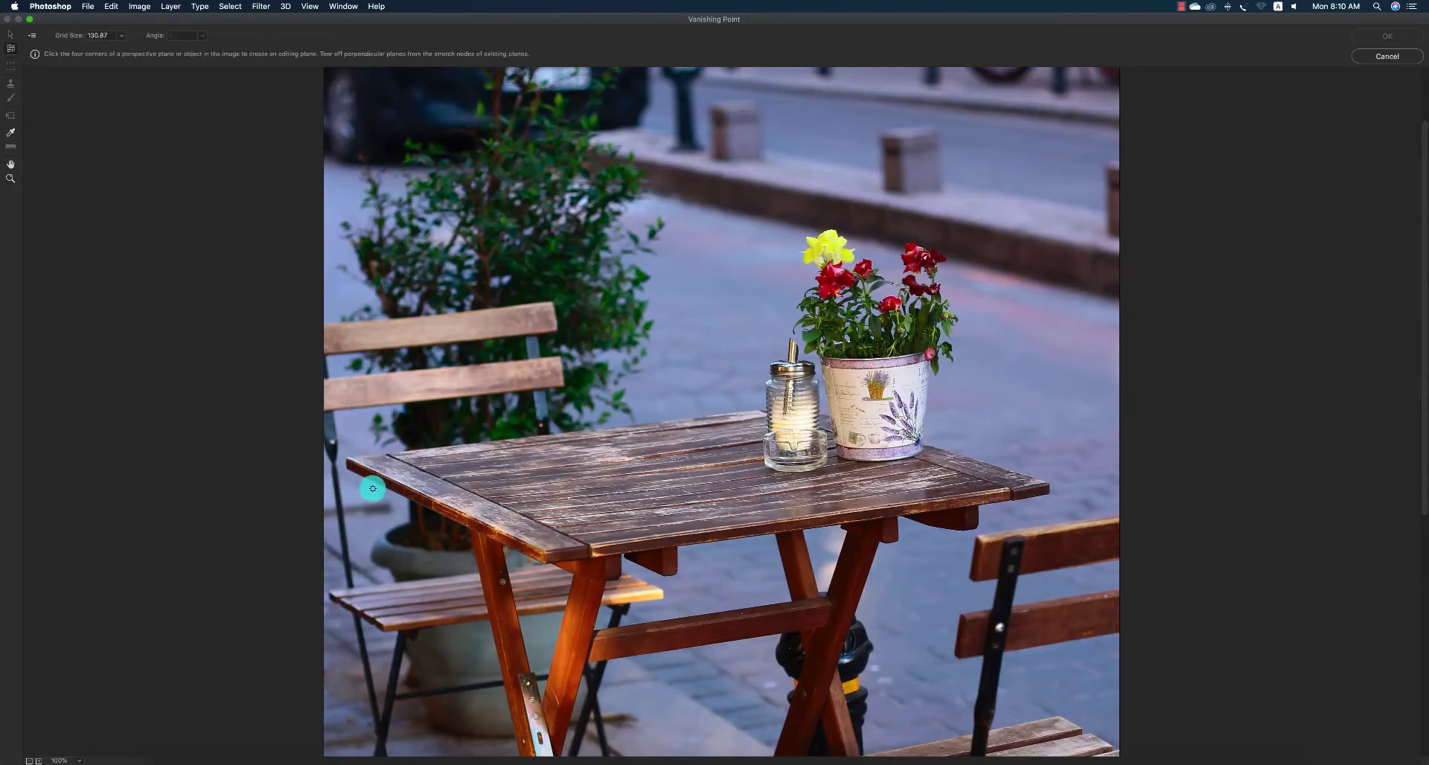
click(347, 457)
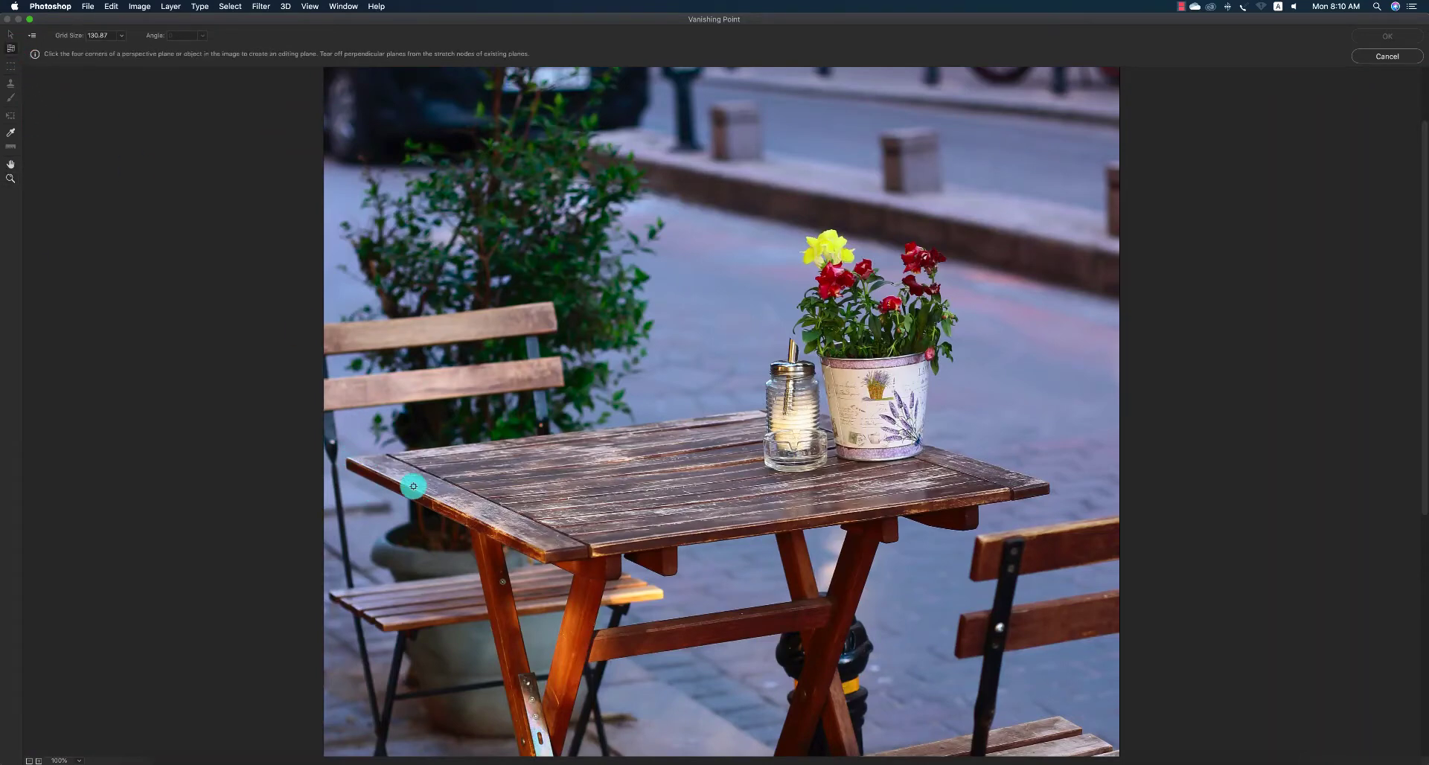
click(546, 552)
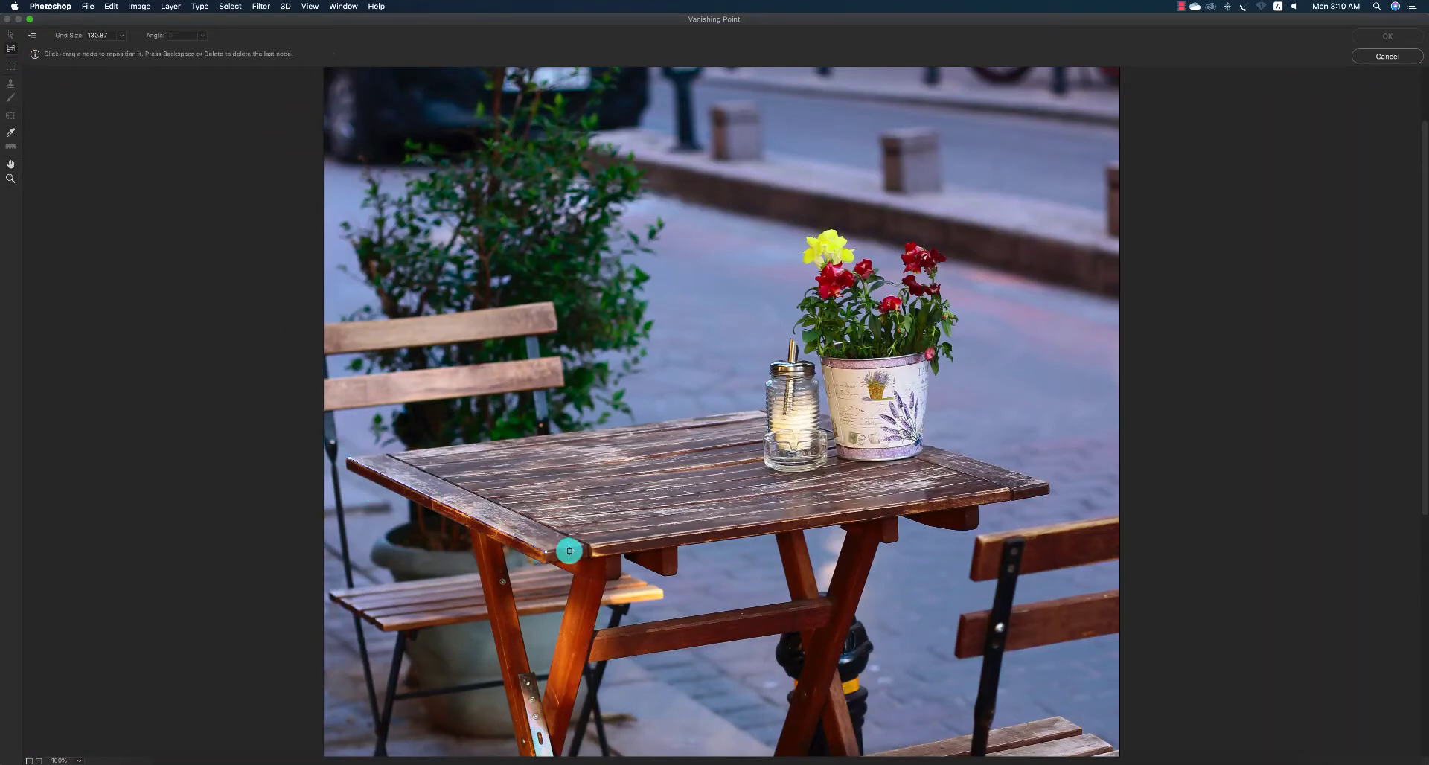
click(1052, 483)
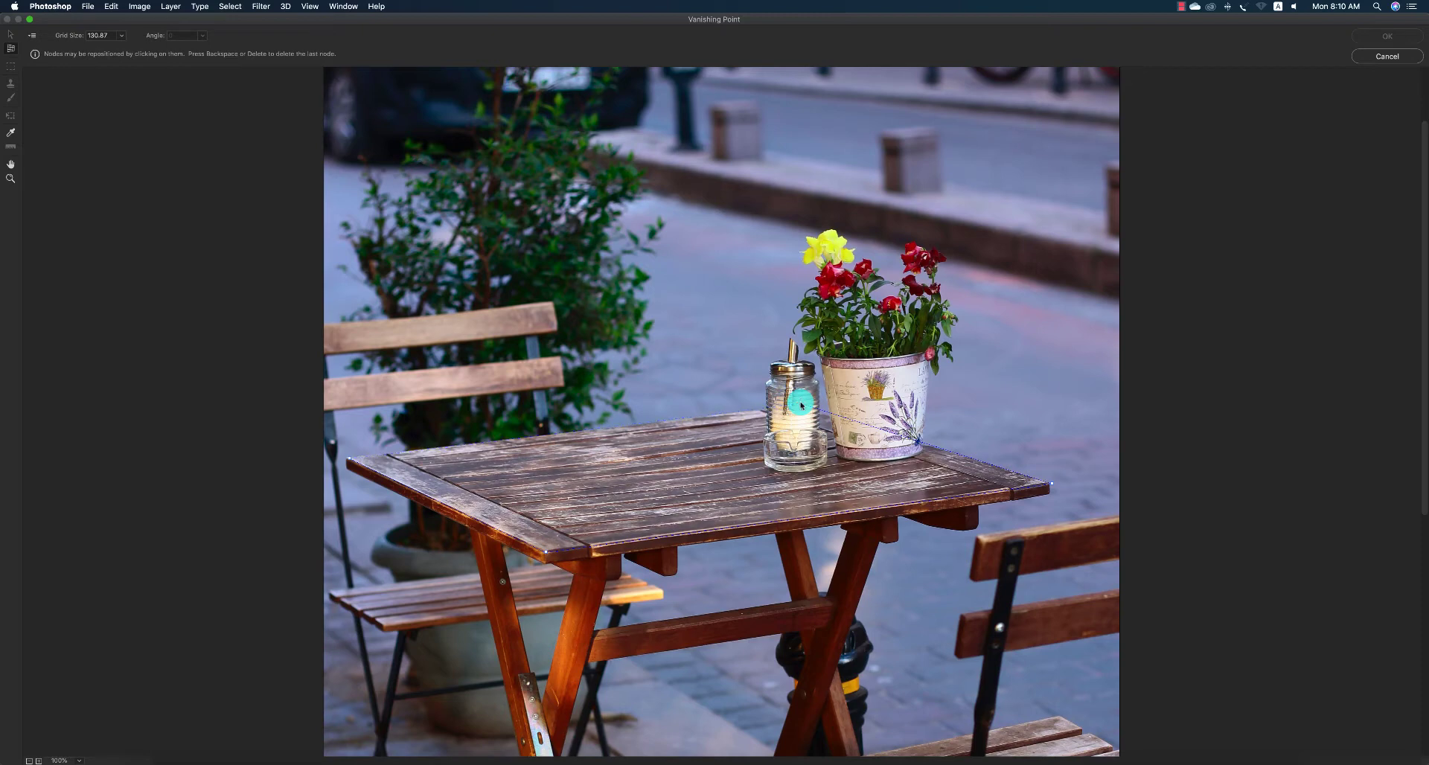
click(801, 405)
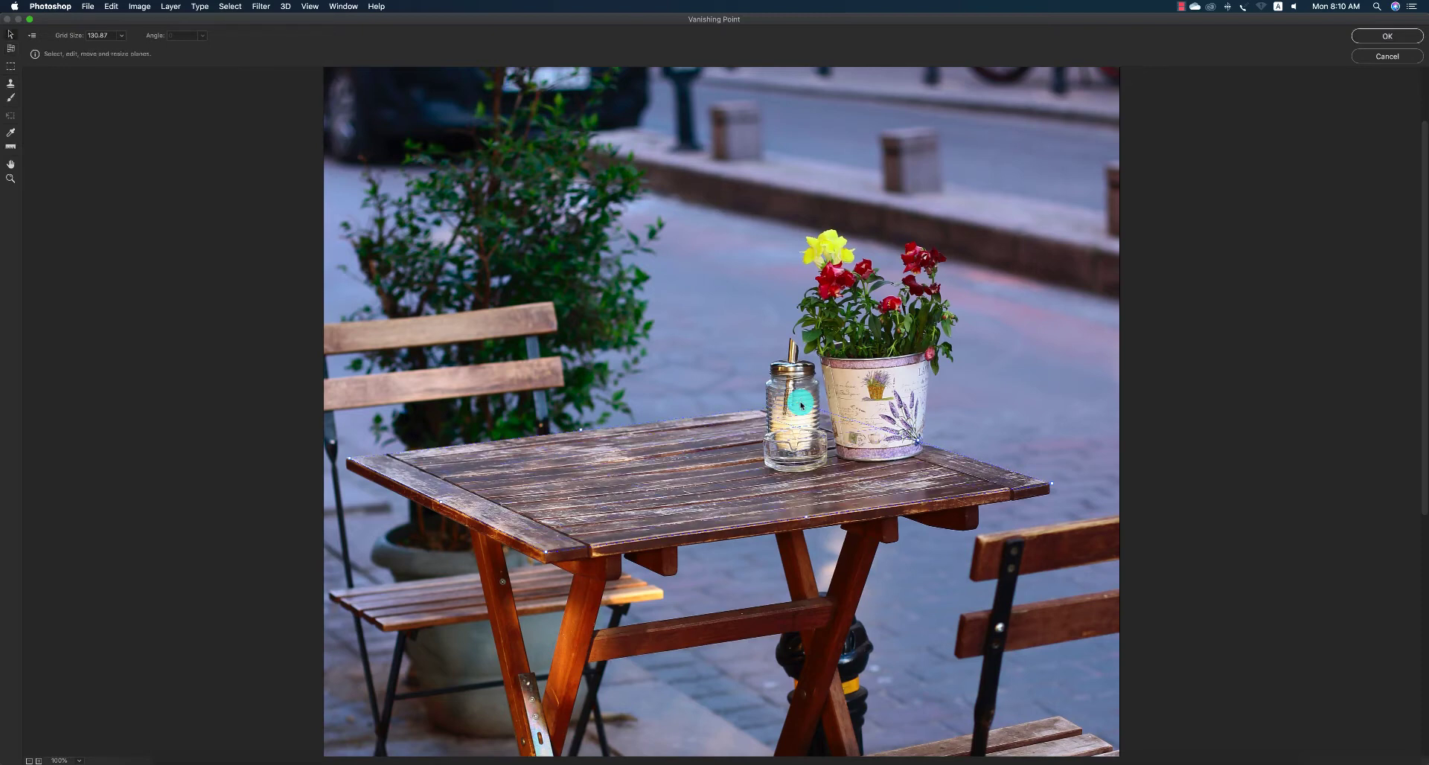
Set a Stamp tool source point on the seam between the planks and the tabletop's end board, beside the flower pot
key(z)
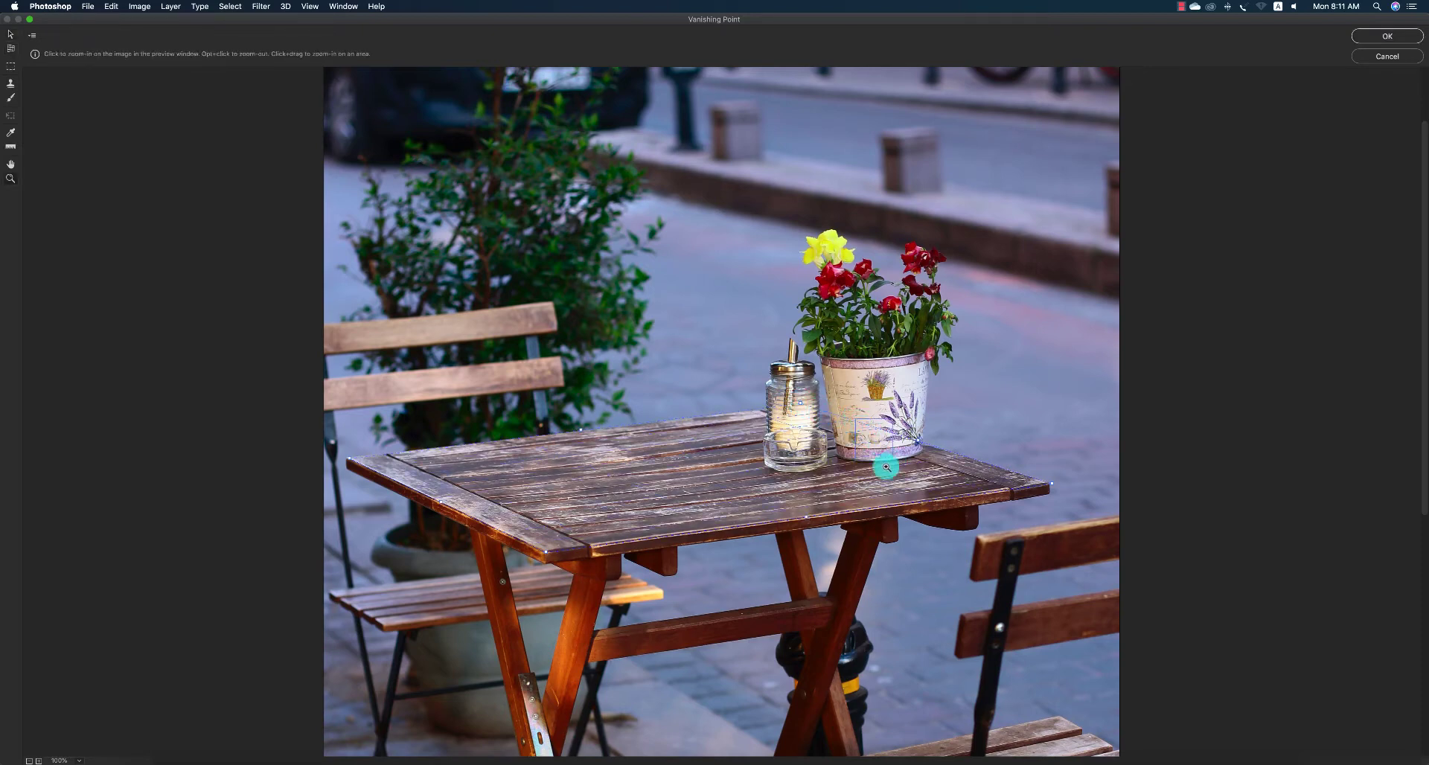
drag(804, 418, 855, 484)
scroll(882, 446, left, 3)
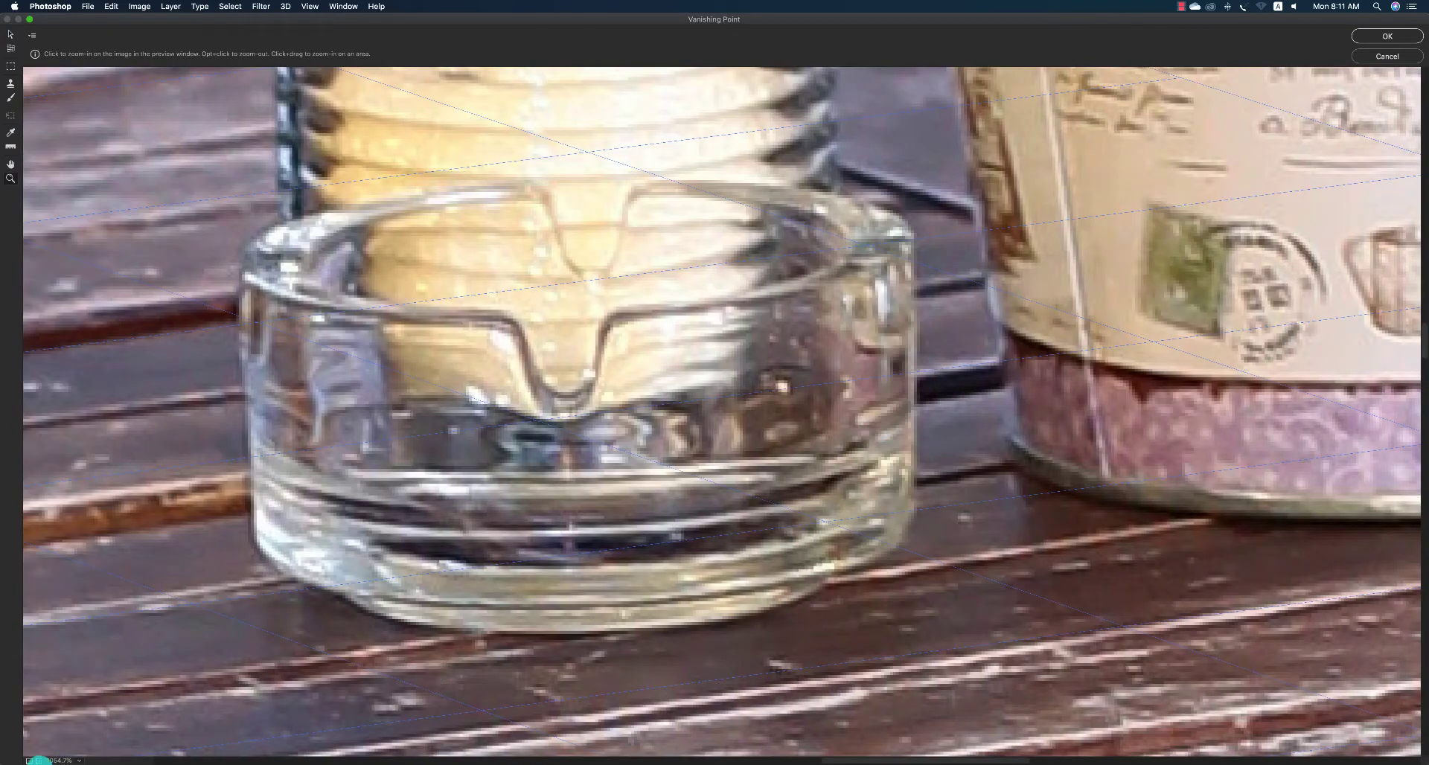
click(29, 761)
click(29, 762)
click(29, 761)
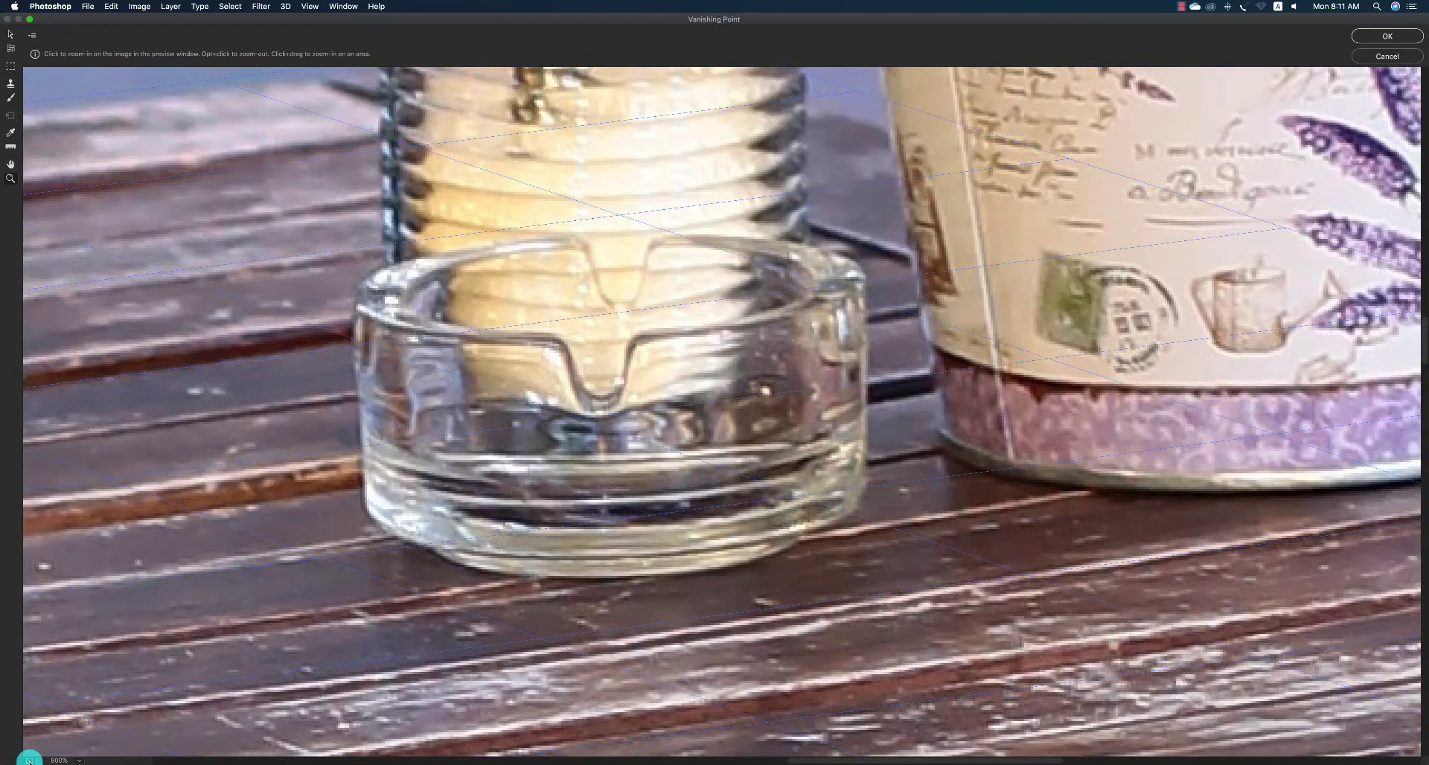
click(29, 761)
key(super+0)
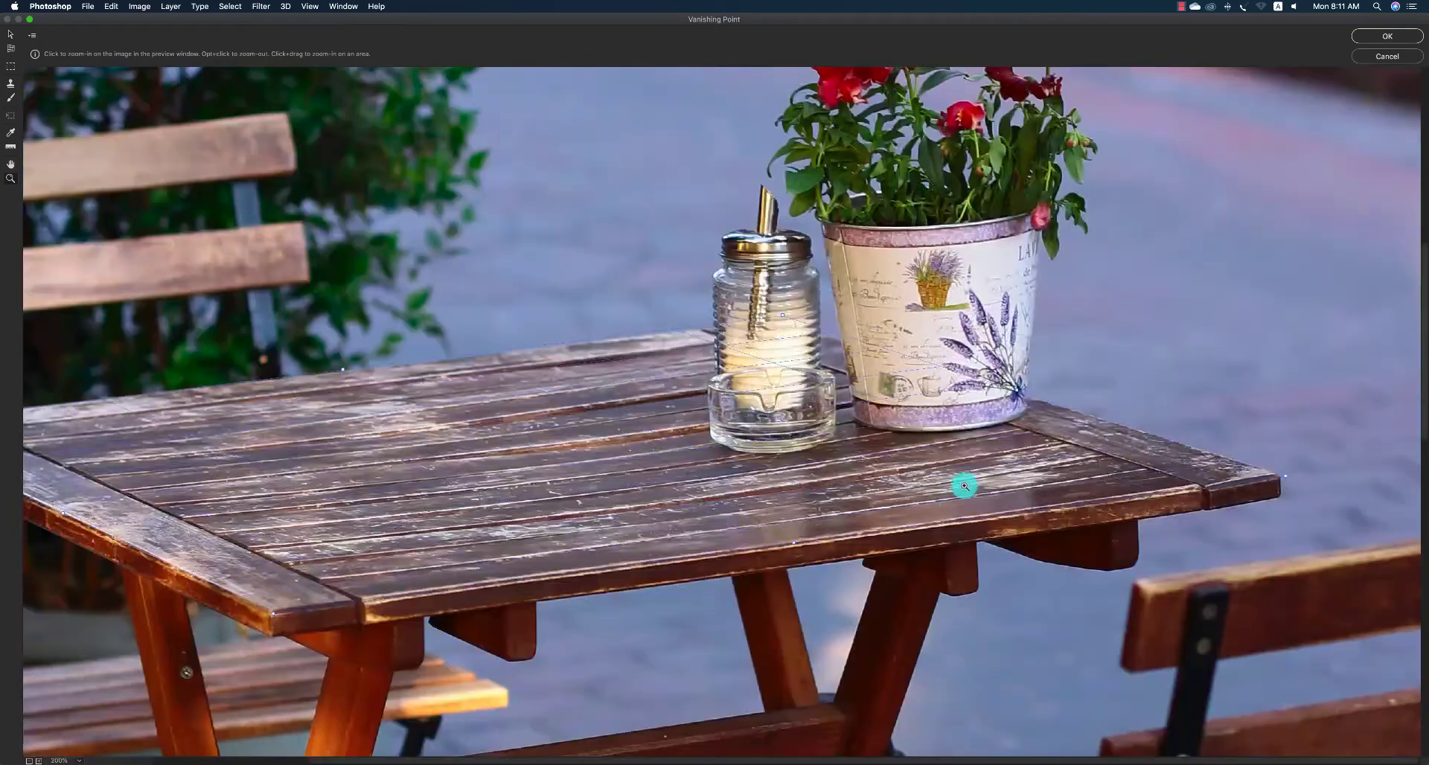
click(982, 473)
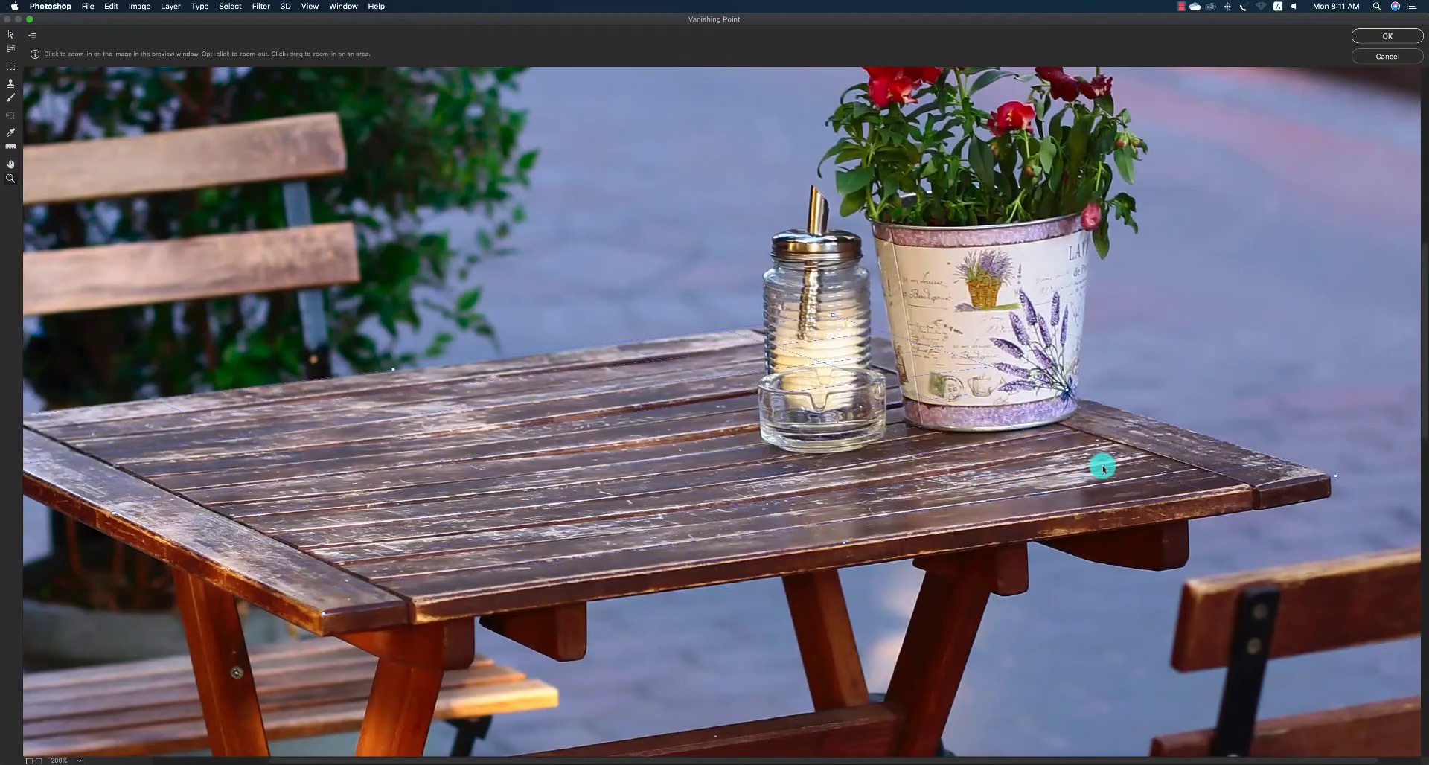
key(s)
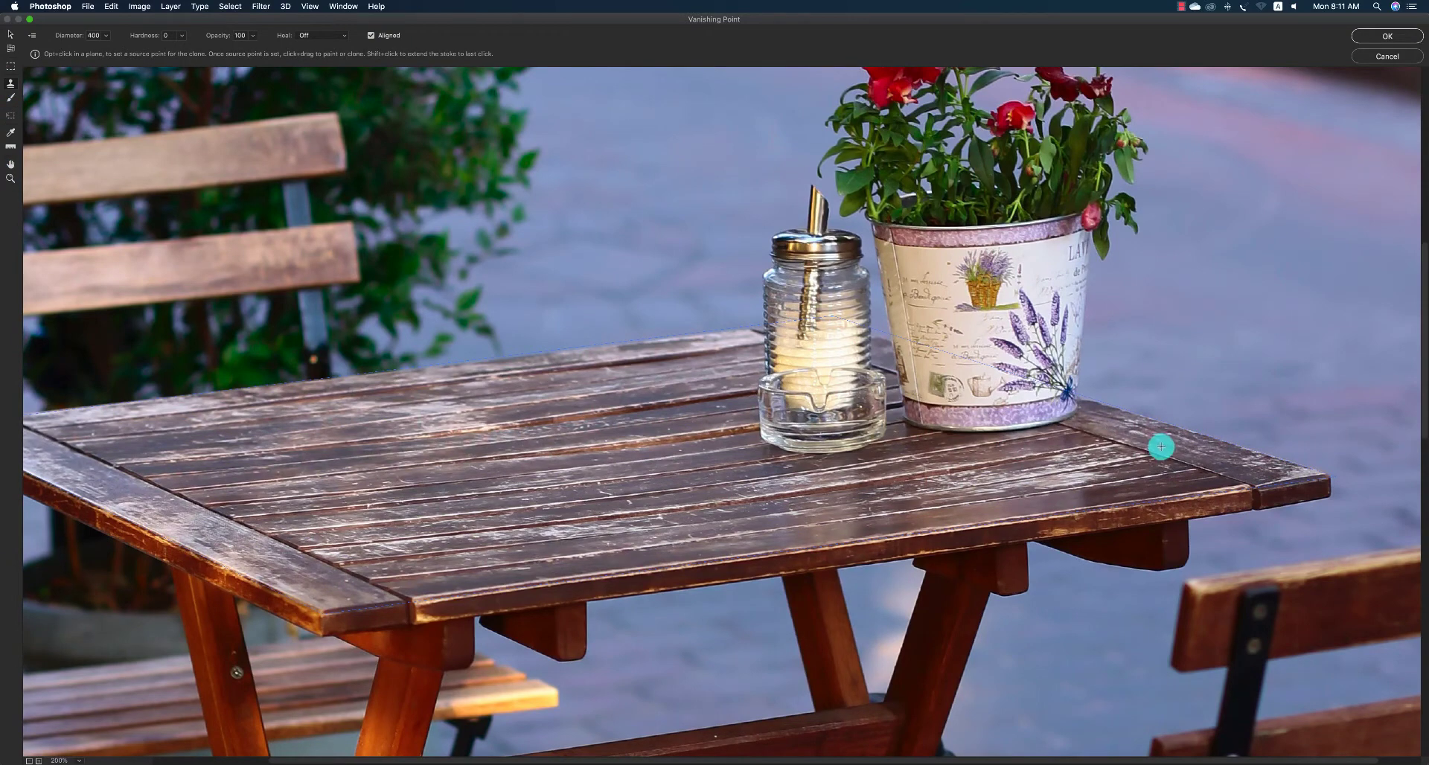
key(alt)
alt+click(1159, 448)
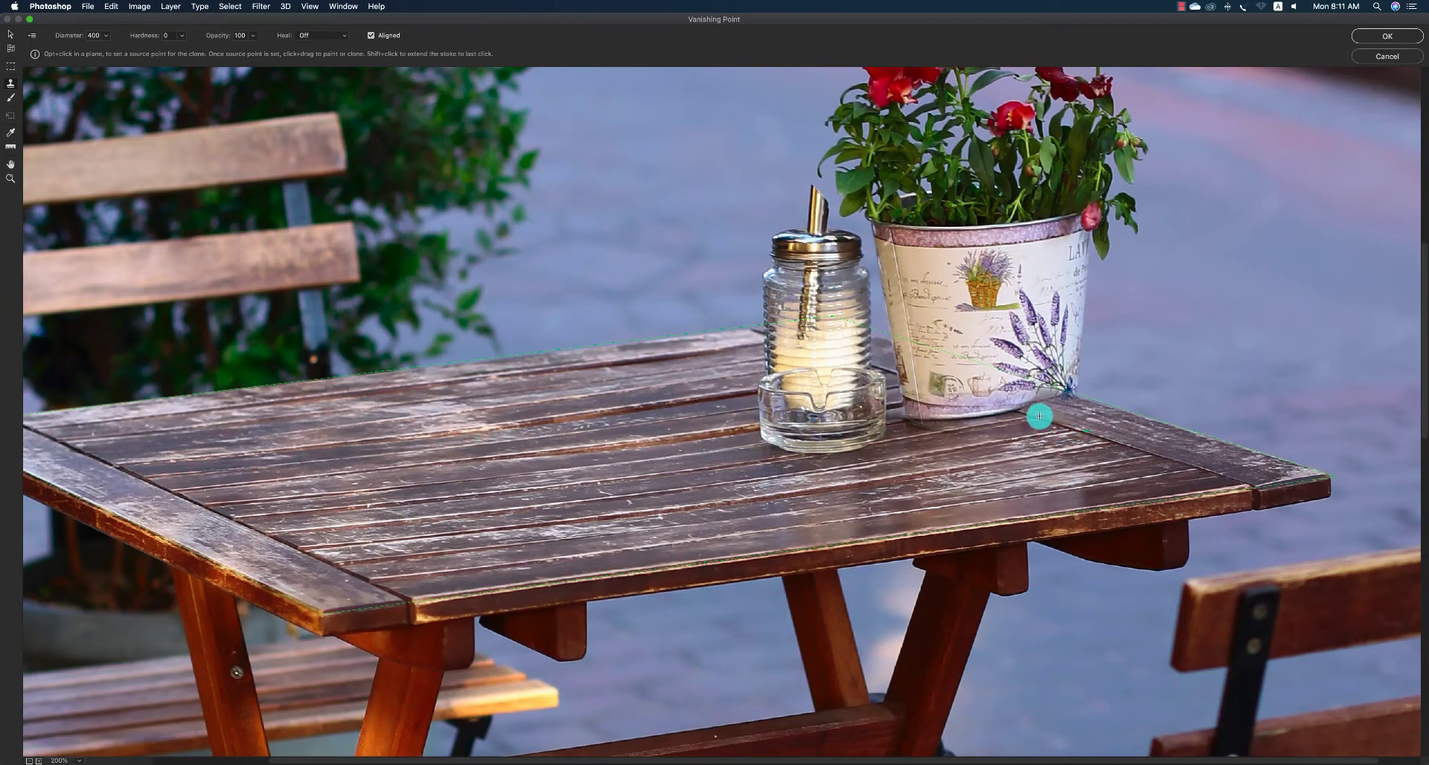
Clone the end board and planks over the base of the flower pot and jar, undoing unwanted strokes
drag(1030, 414, 1051, 420)
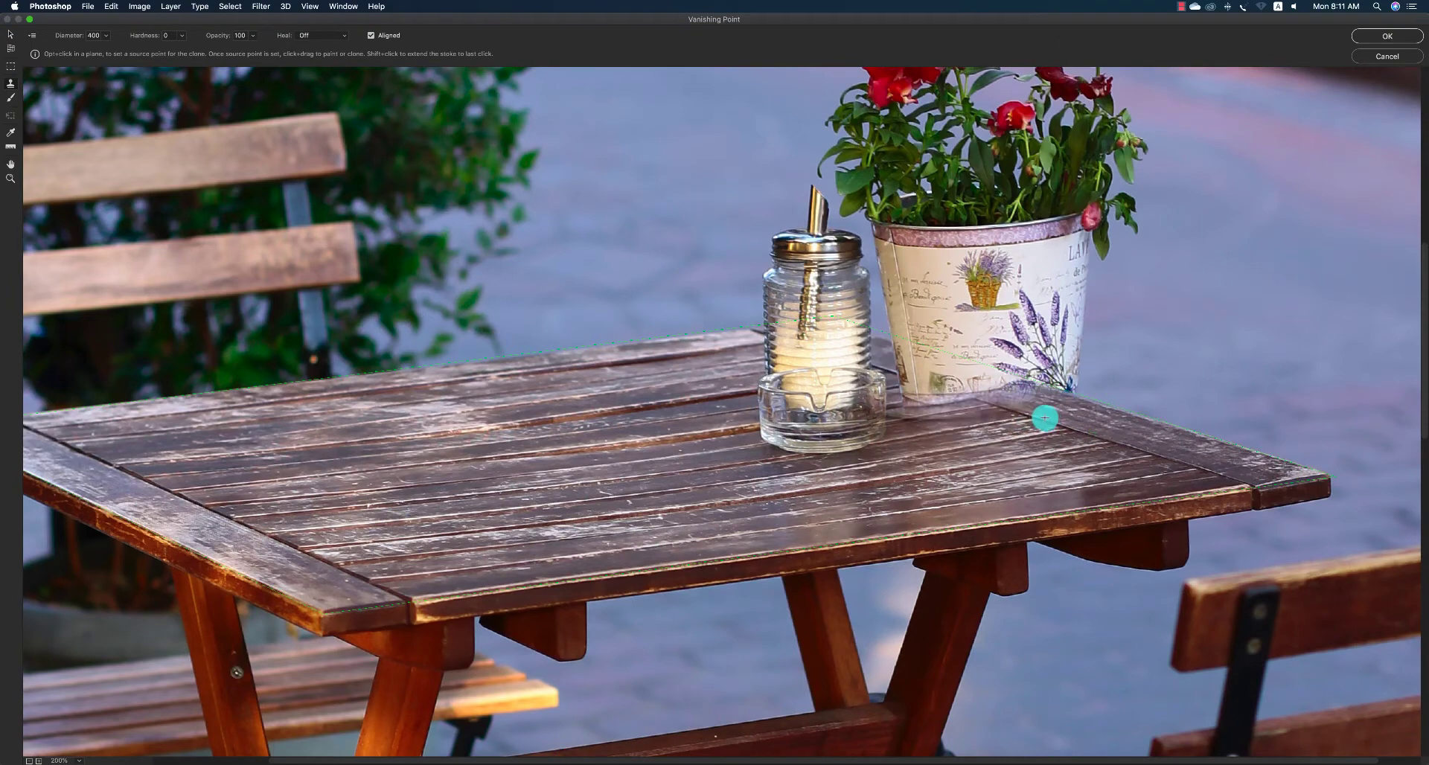
click(1013, 408)
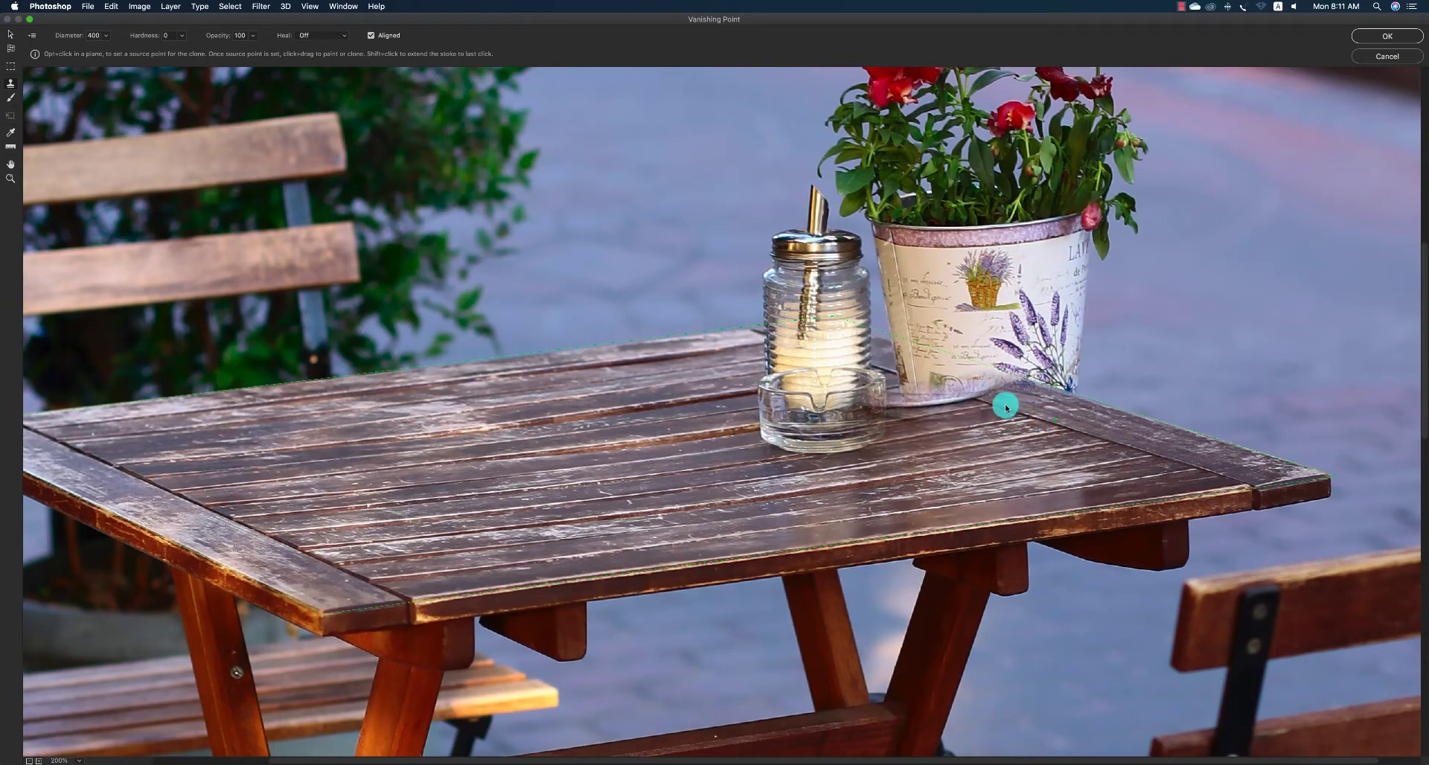
drag(1005, 408, 1002, 404)
key(super+z)
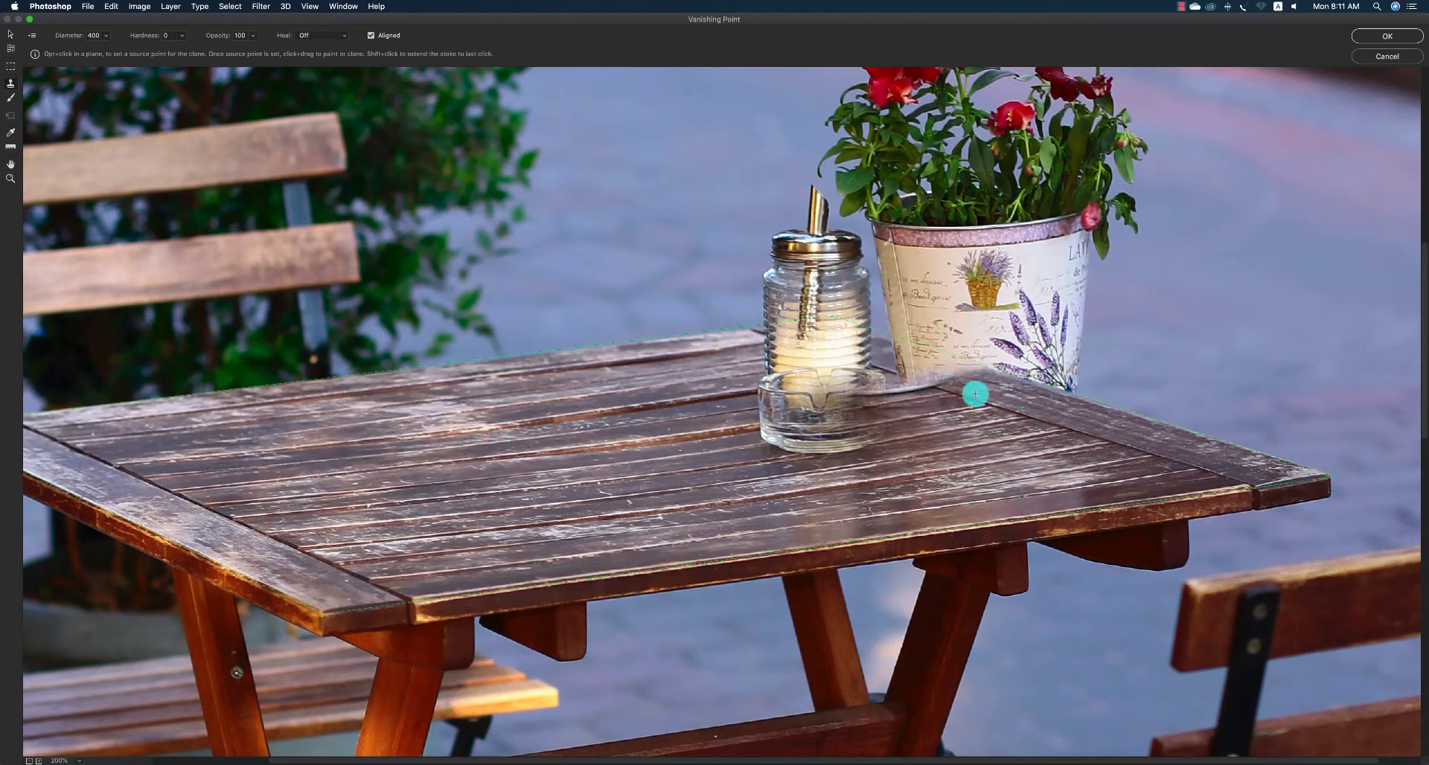
drag(975, 397, 824, 328)
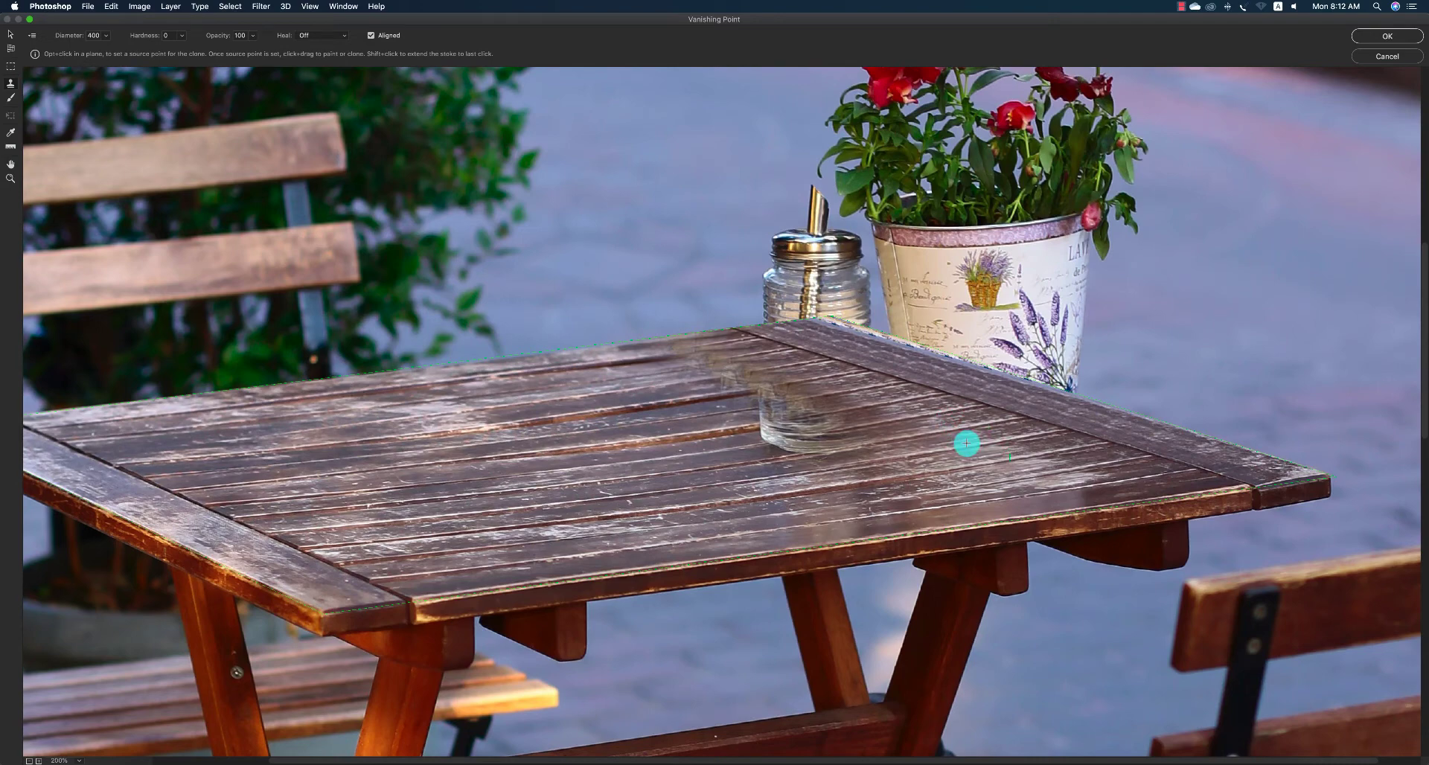
drag(929, 427, 861, 408)
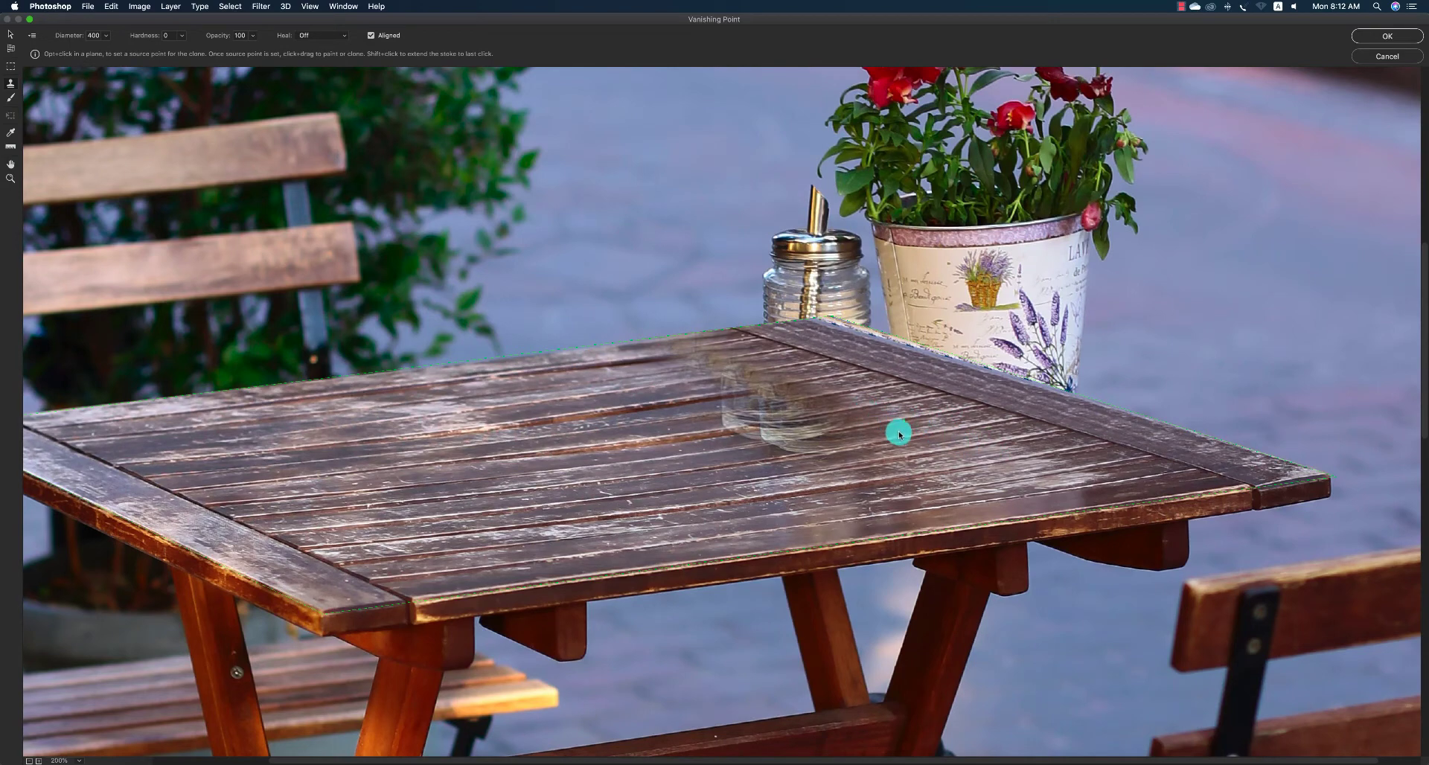
key(super+alt+z)
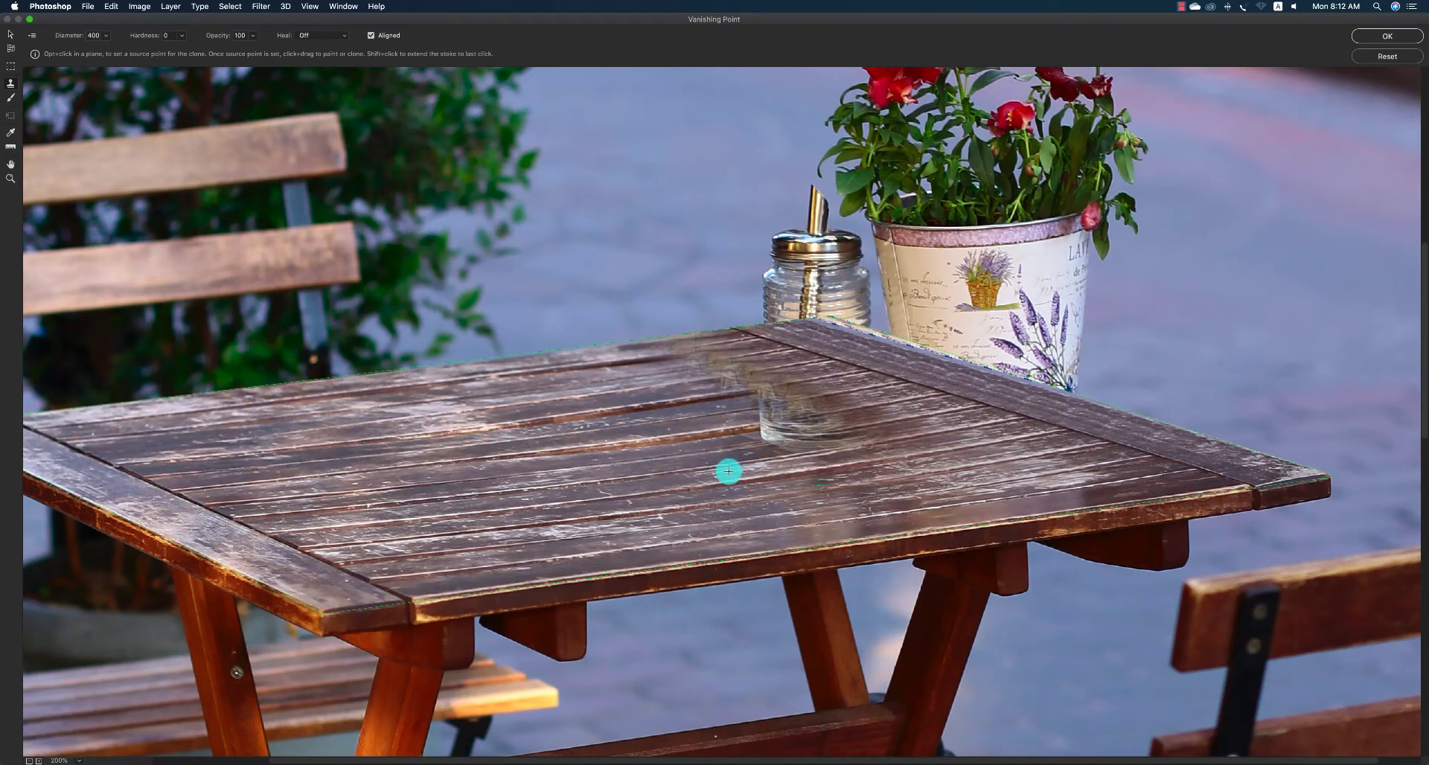
Sample clean planks near the middle of the tabletop and clone them over the remains of the glass ashtray and the blurred patch
alt+click(665, 472)
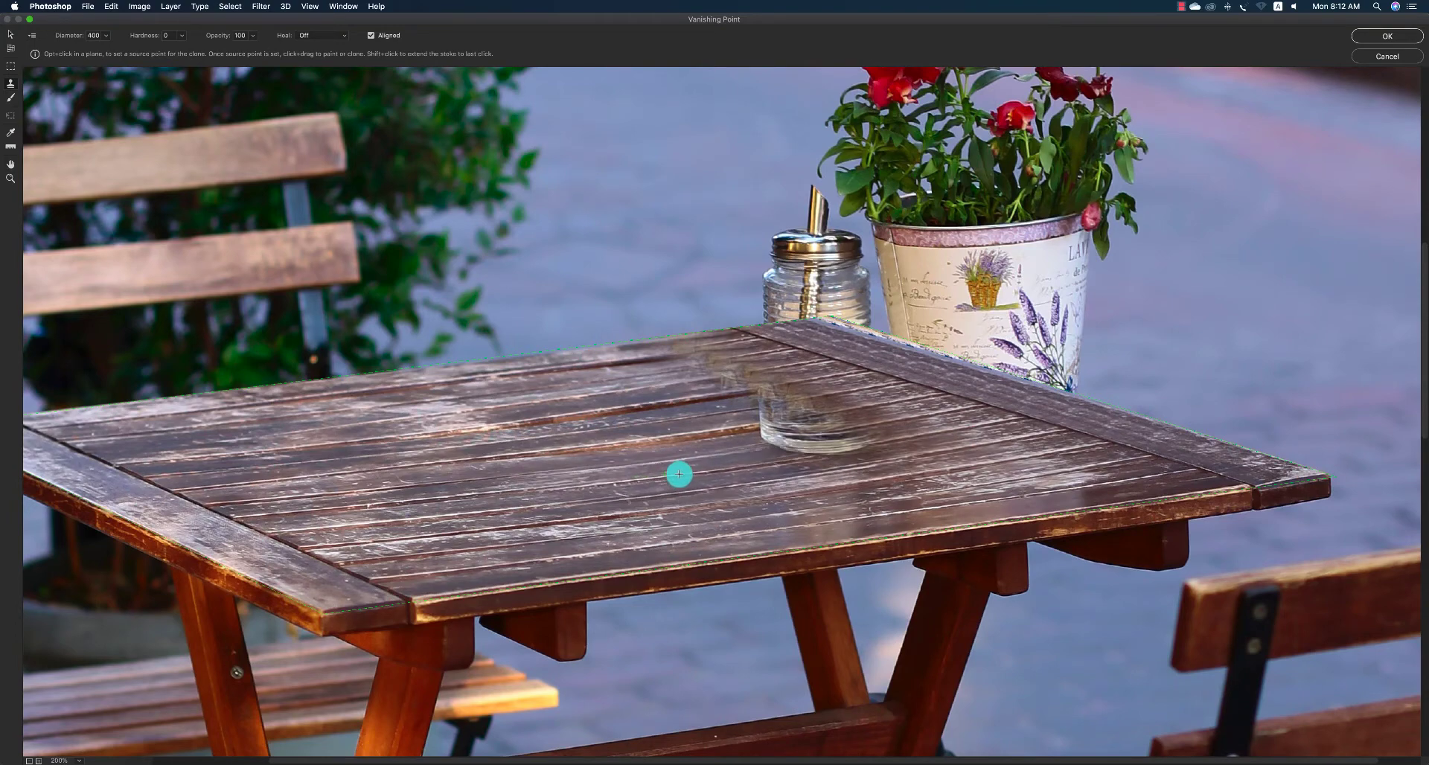
drag(604, 484, 783, 461)
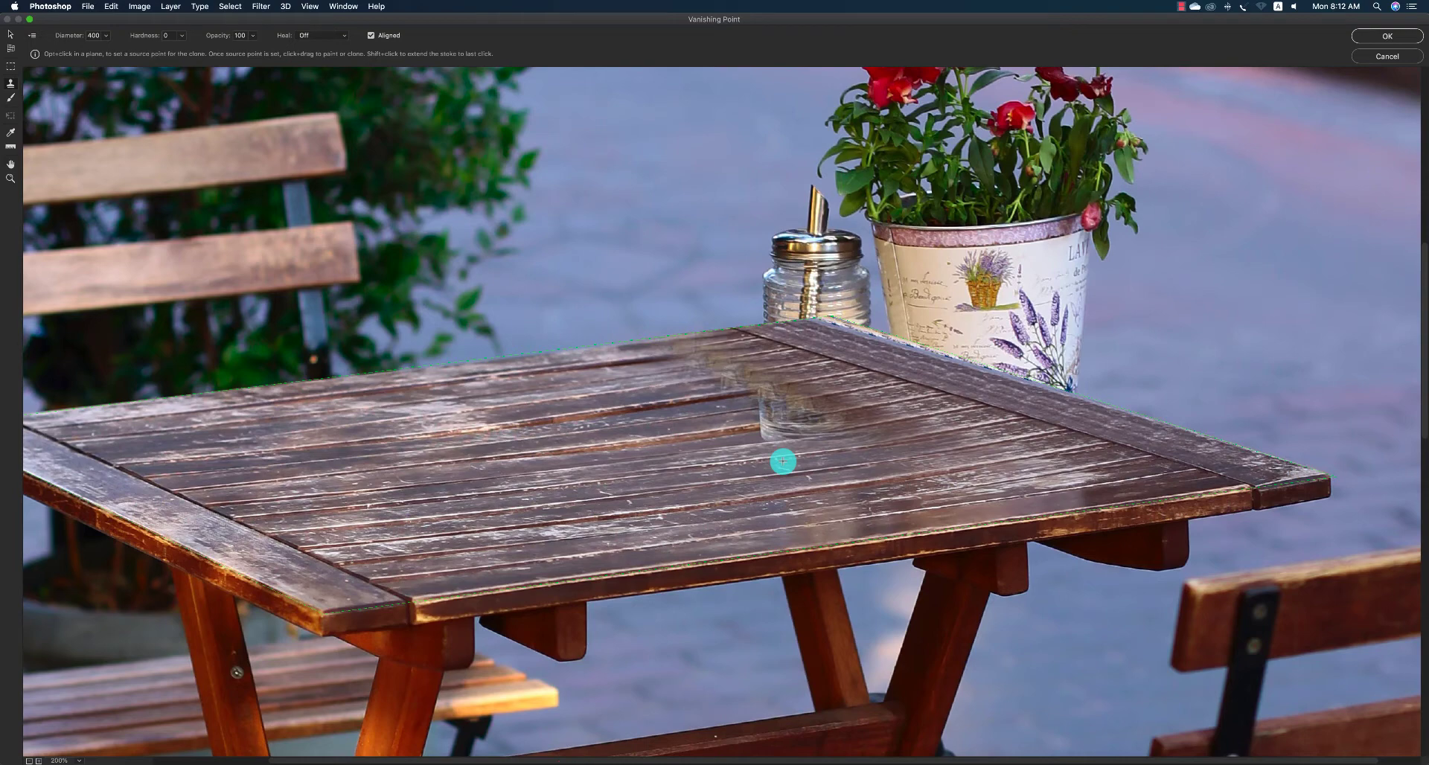
drag(783, 461, 738, 411)
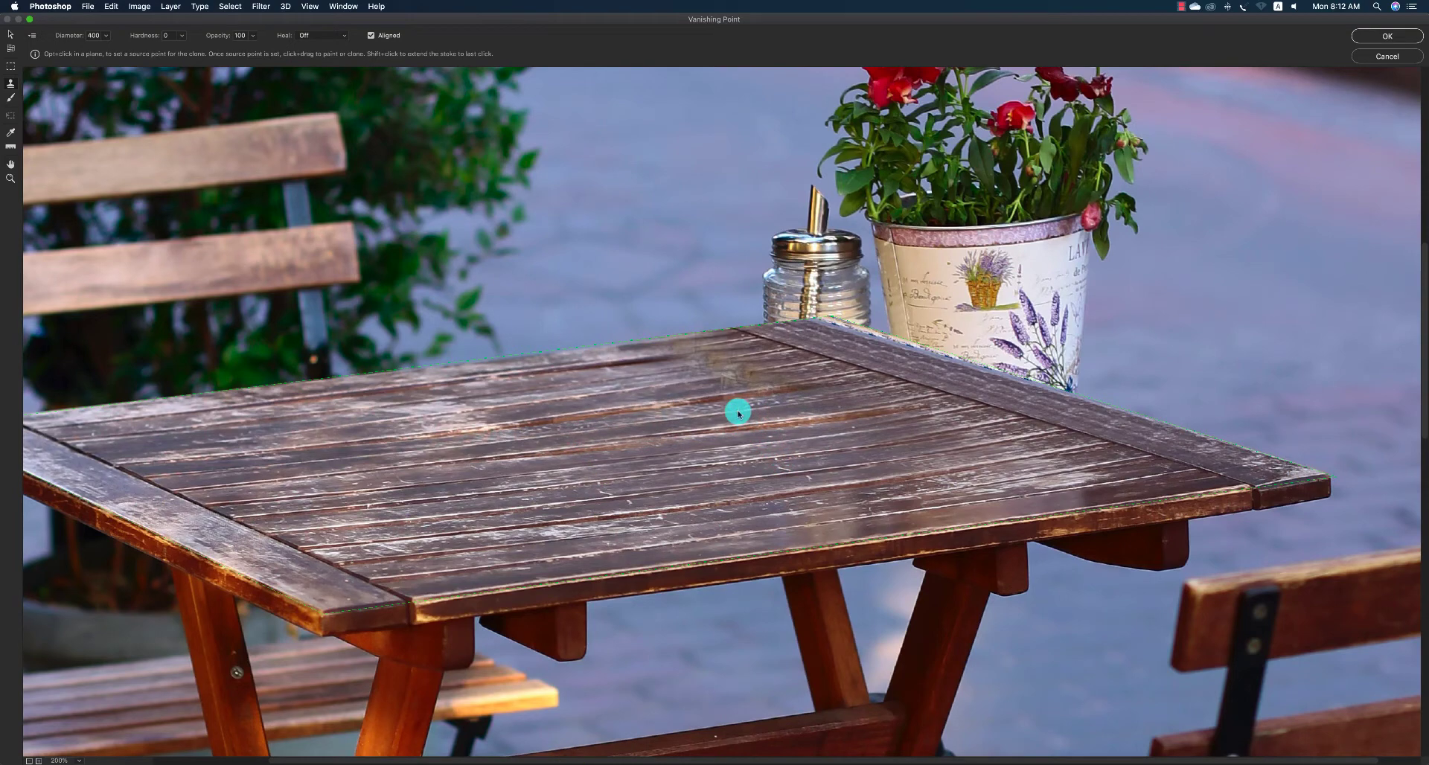
scroll(735, 406, right, 2)
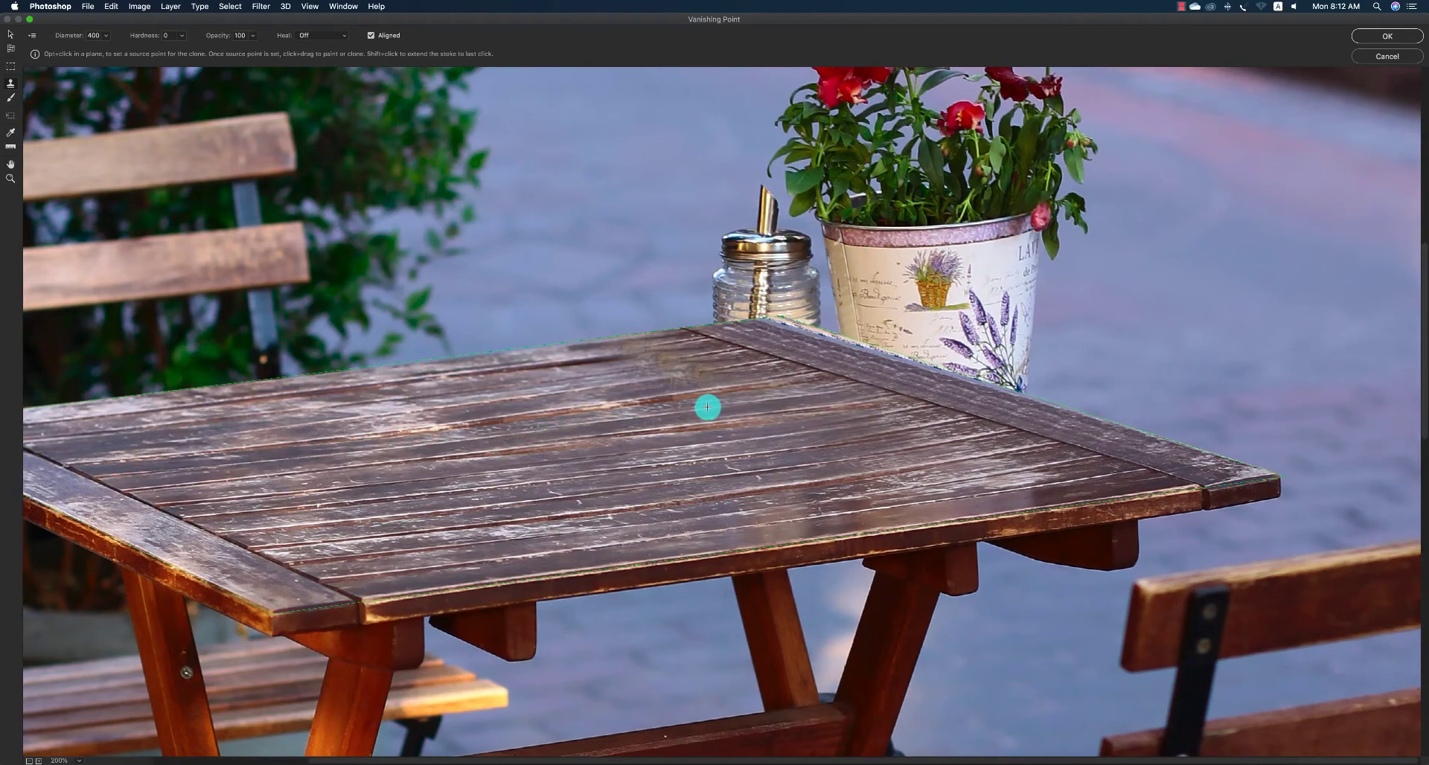
scroll(675, 392, down, 3)
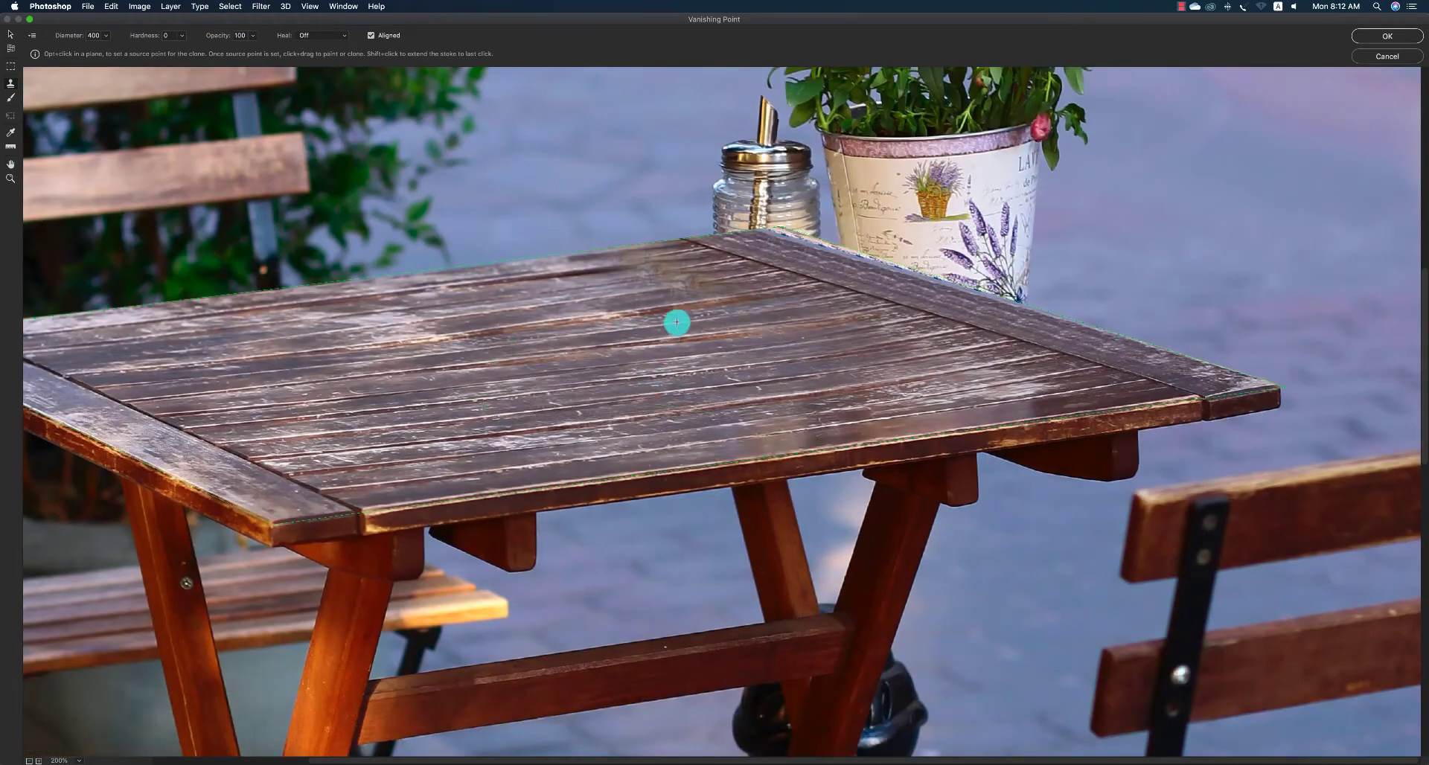
drag(669, 313, 630, 284)
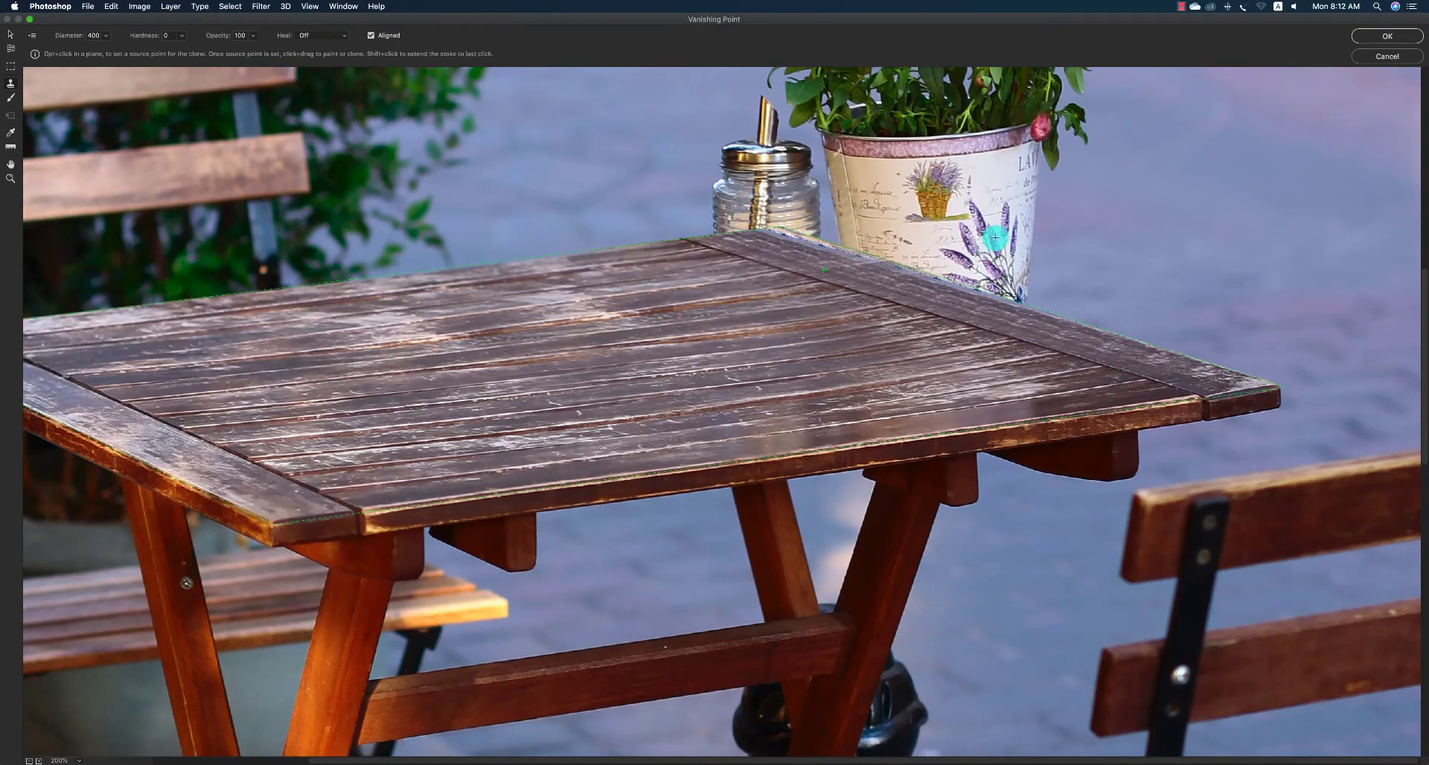
Review the retouched tabletop and apply the Vanishing Point edit to the layer
scroll(998, 227, up, 2)
scroll(998, 227, up, 10)
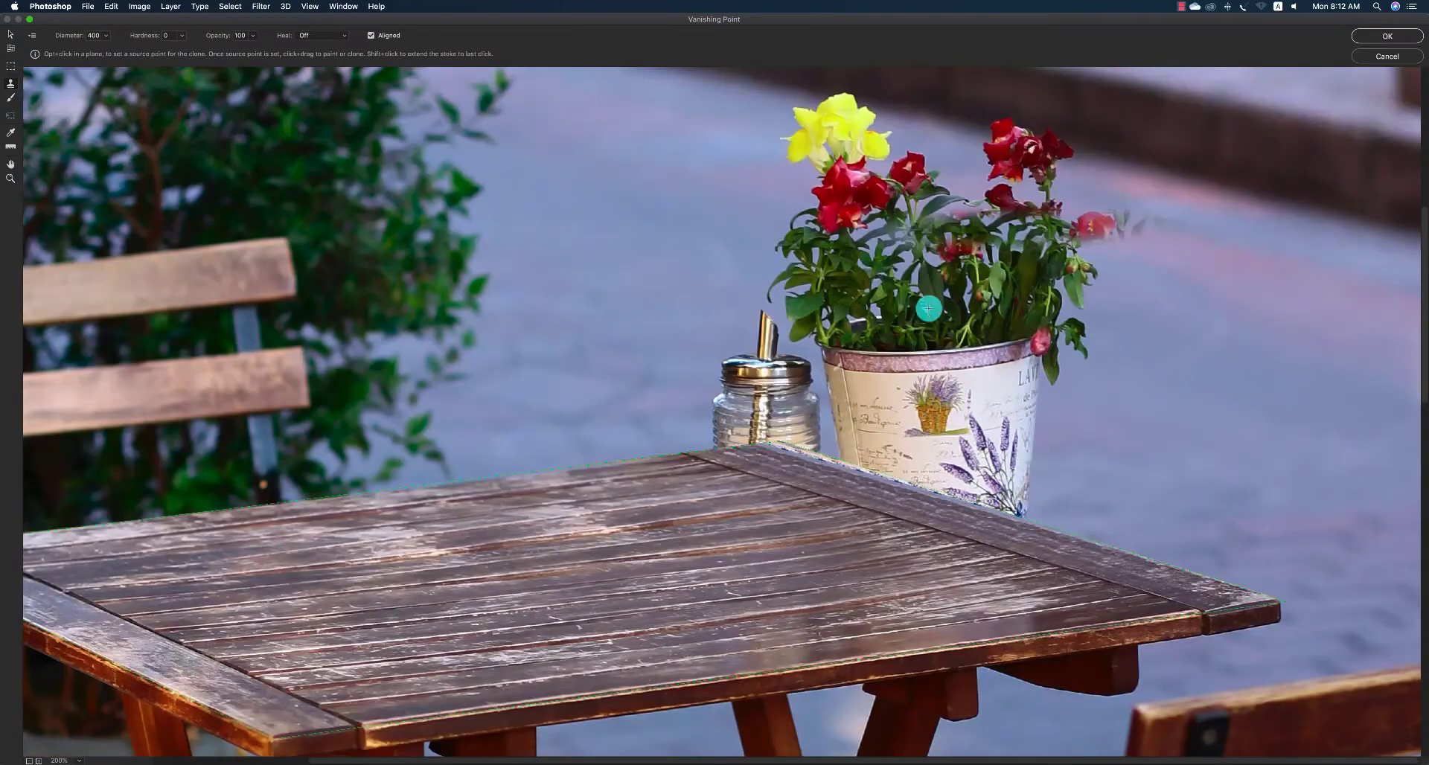
scroll(925, 306, up, 15)
scroll(747, 358, up, 5)
key(z)
alt+click(804, 412)
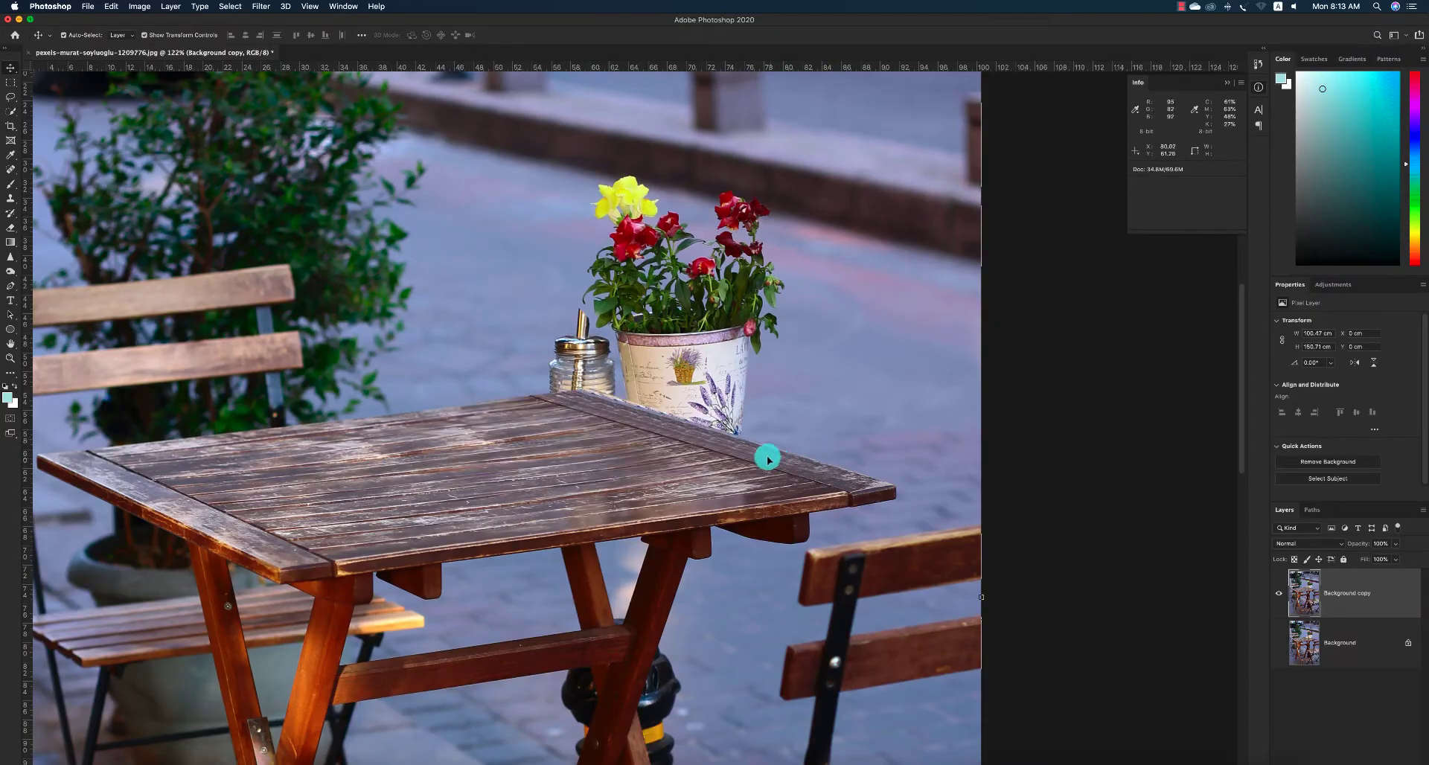
Trace the tabletop's back edge behind the flower pot with the Pen tool, from its far right corner to its back corner
key(z)
key(p)
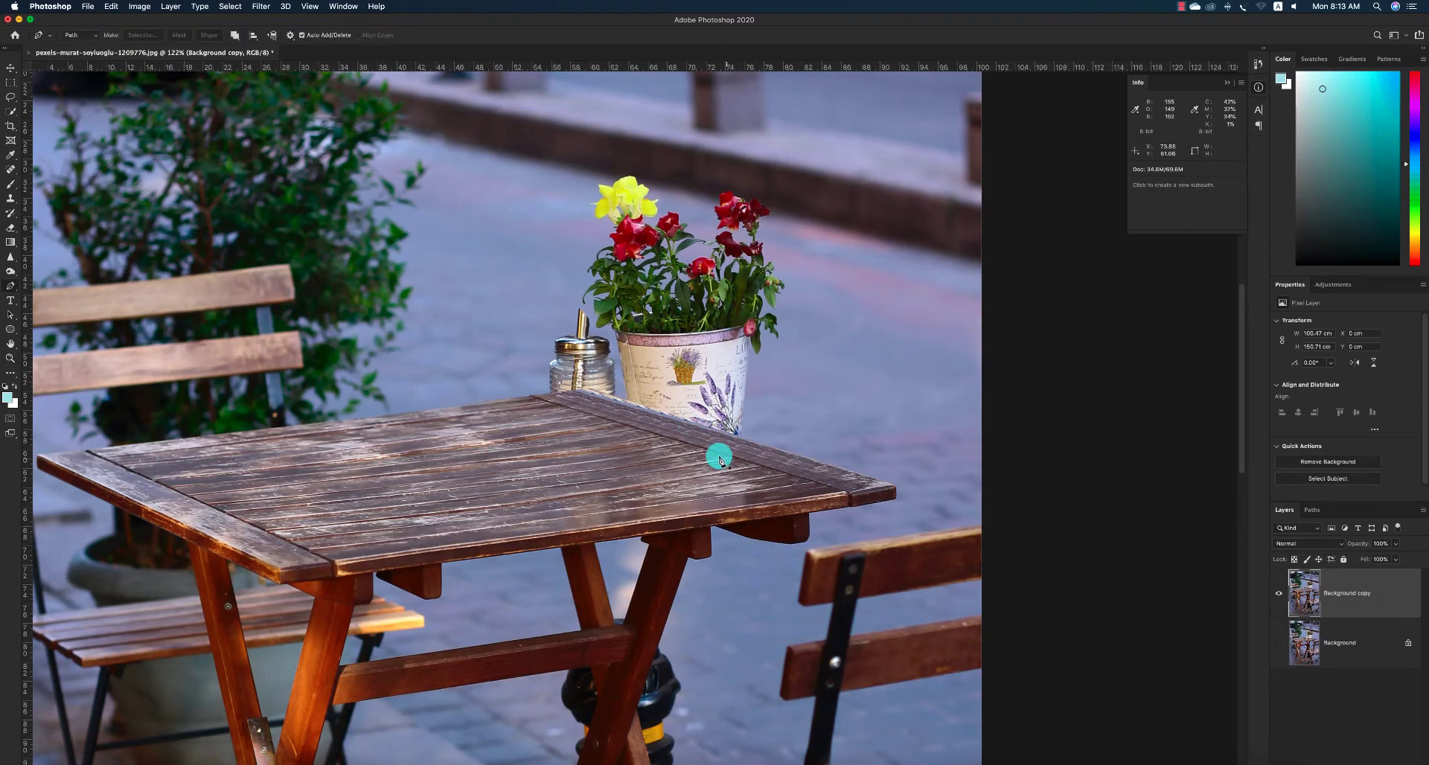
click(882, 482)
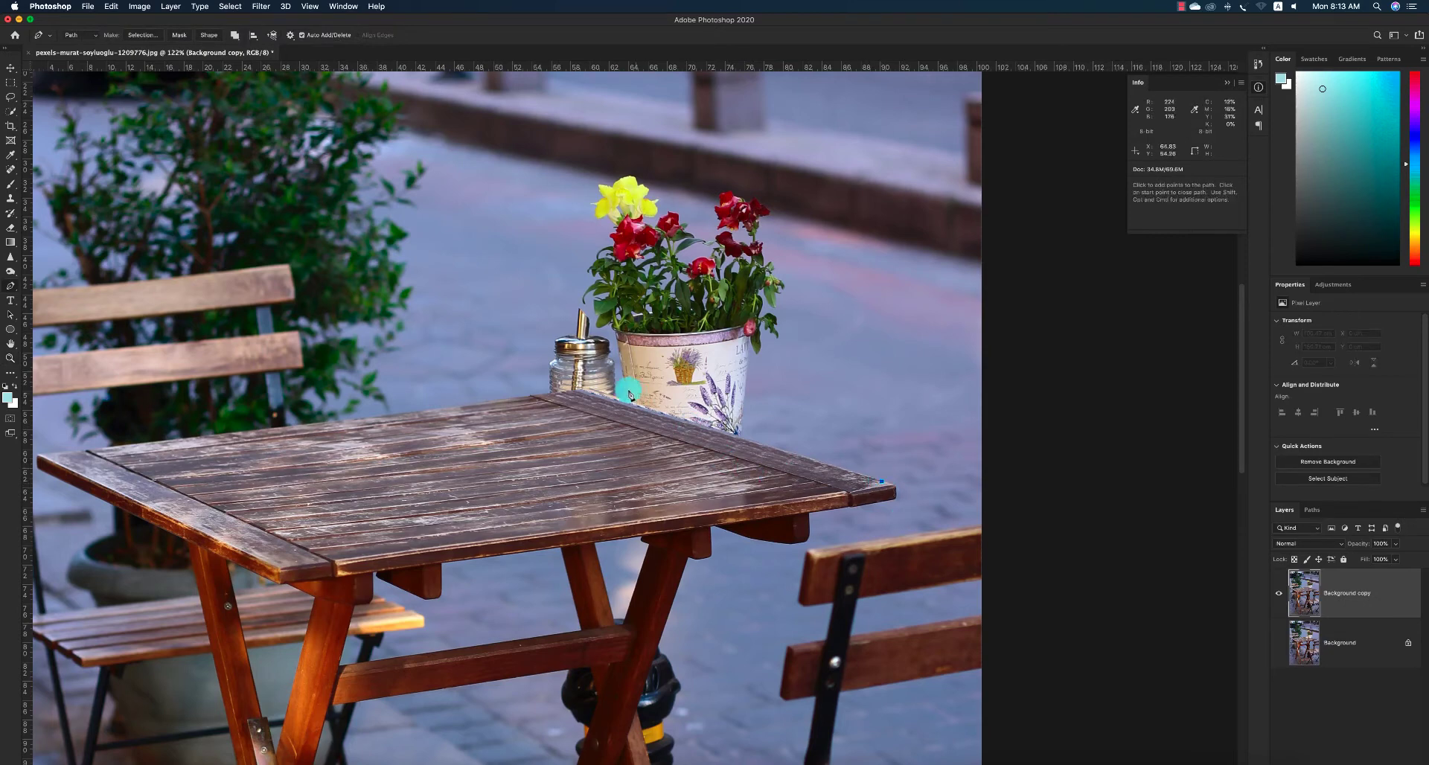
click(581, 393)
click(578, 390)
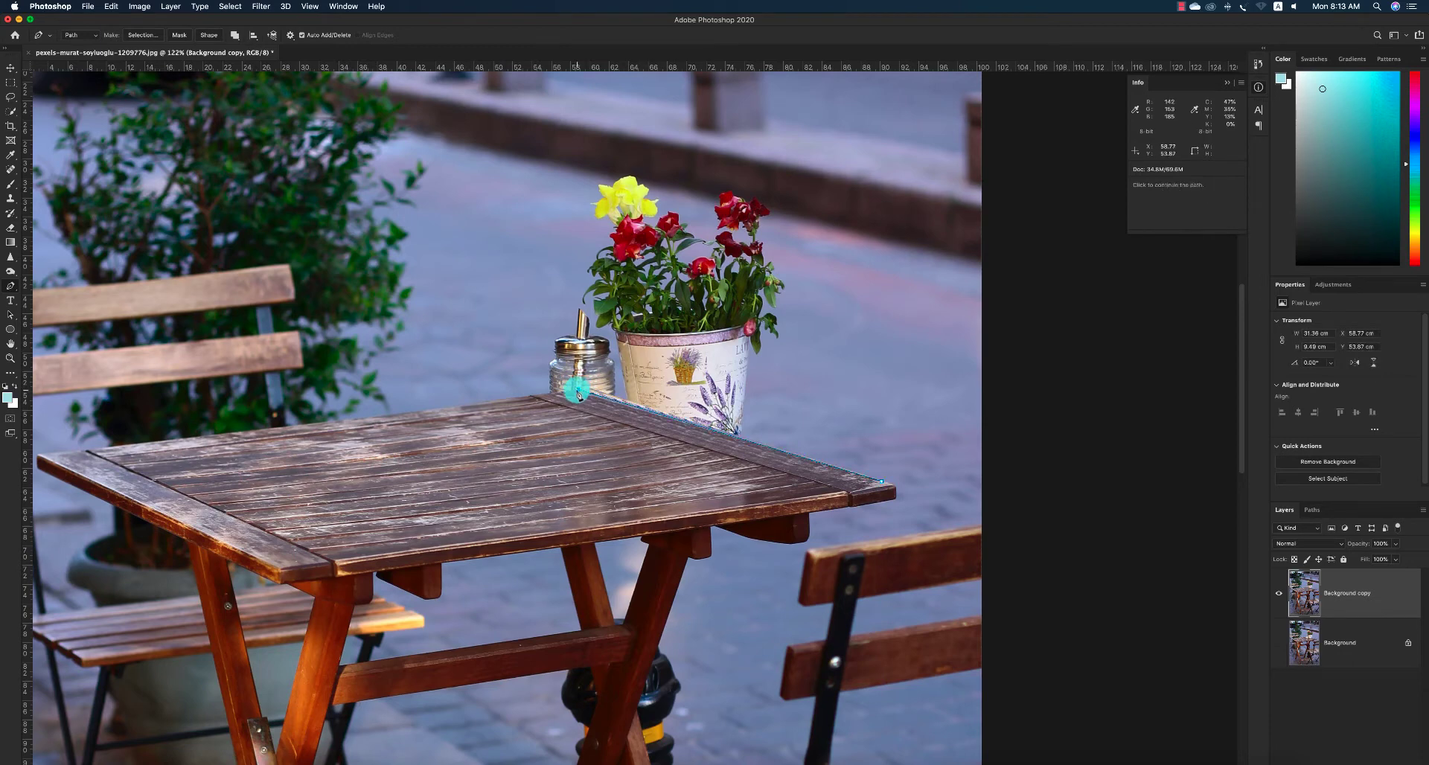
Continue the path widely around the jar, flowers and pot over the street, and convert it into a selection
click(530, 395)
click(412, 295)
click(507, 204)
click(571, 147)
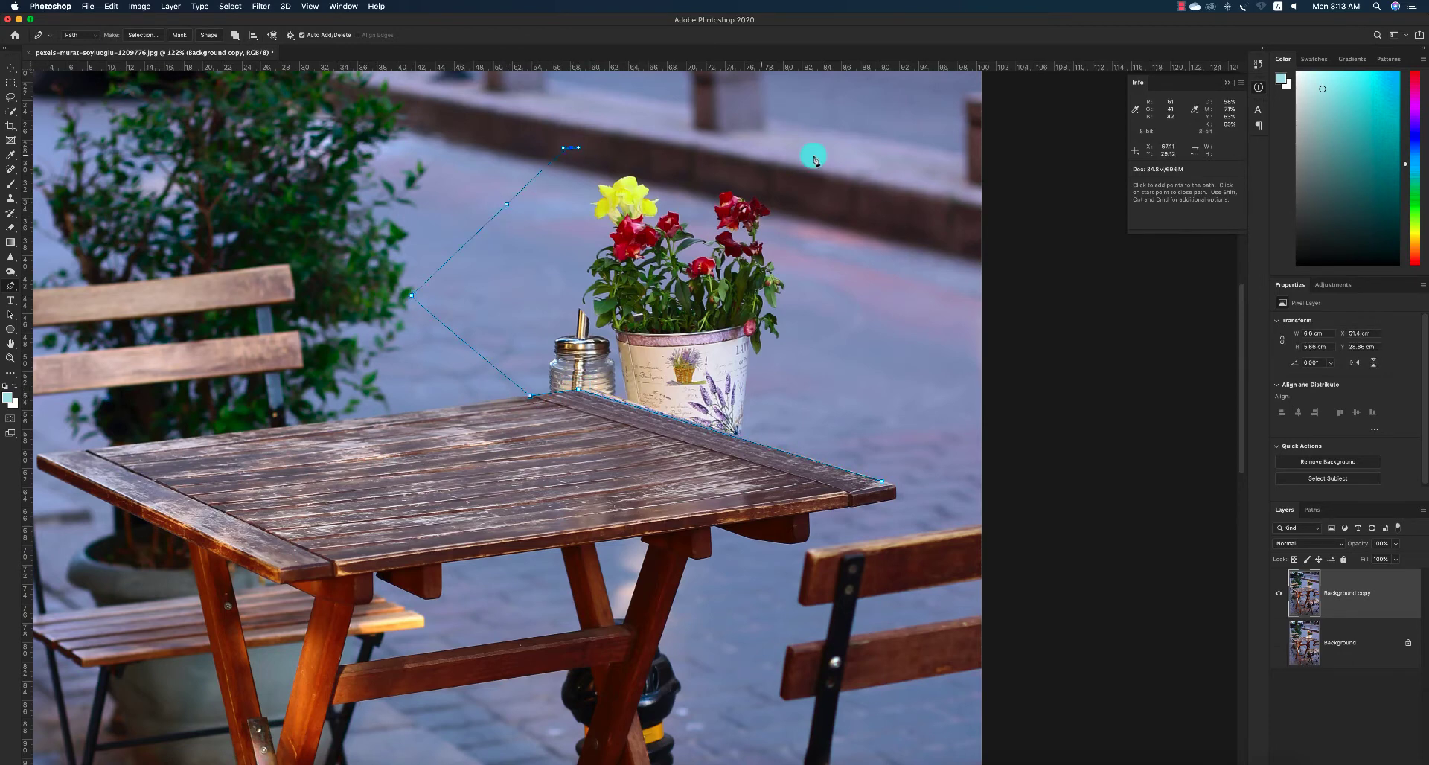
click(846, 154)
click(849, 187)
click(864, 269)
click(877, 356)
click(964, 434)
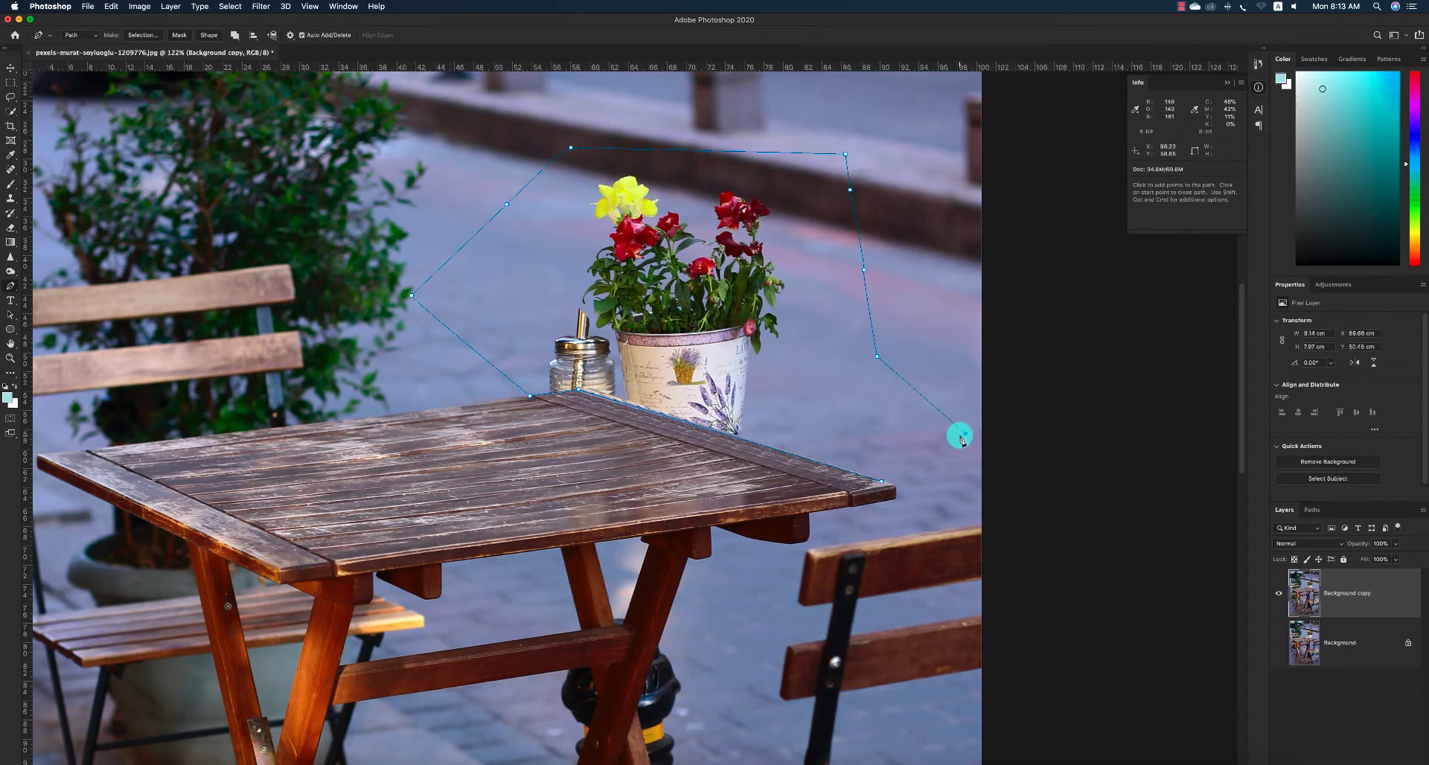
key(super+Return)
Feather the selection around the flower pot and jar
key(s)
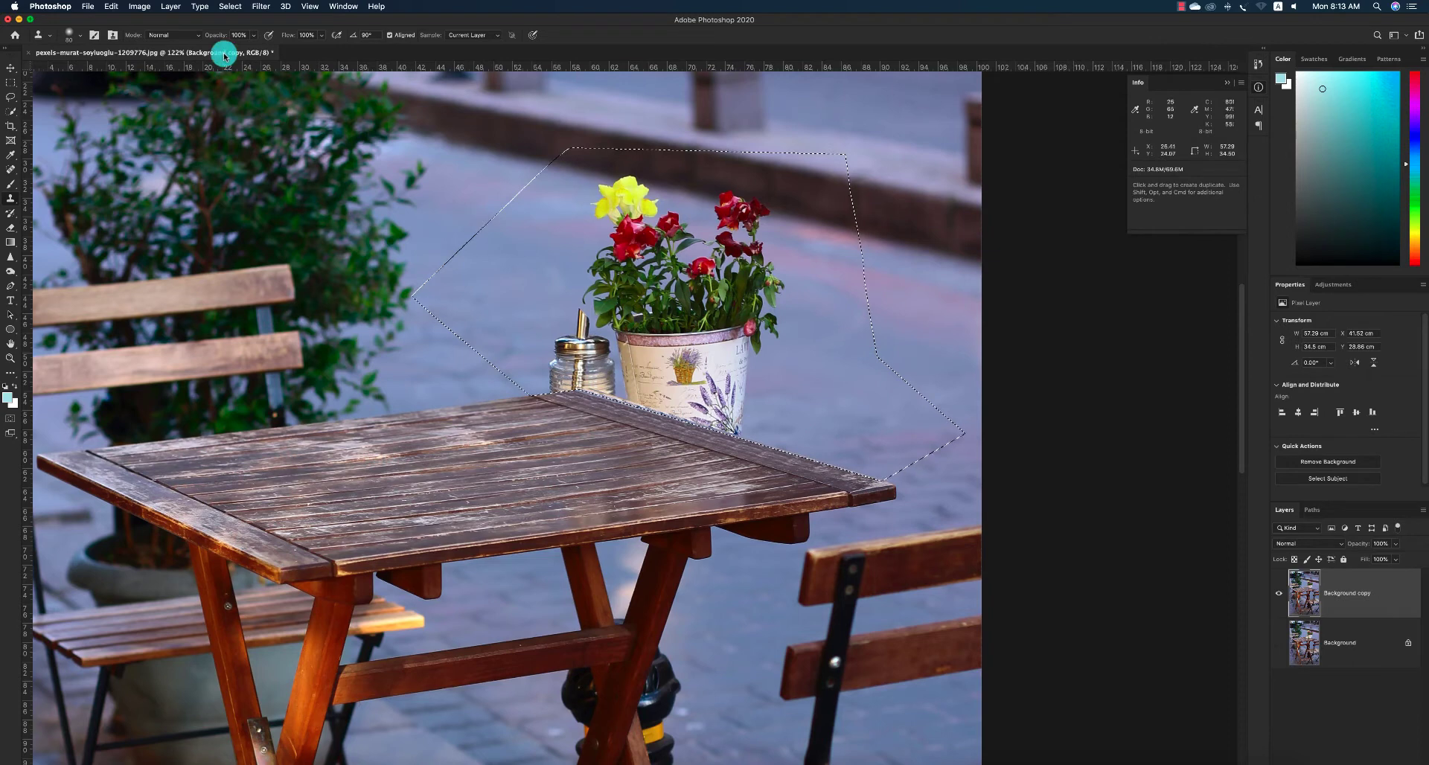
click(256, 11)
mouse_move(230, 7)
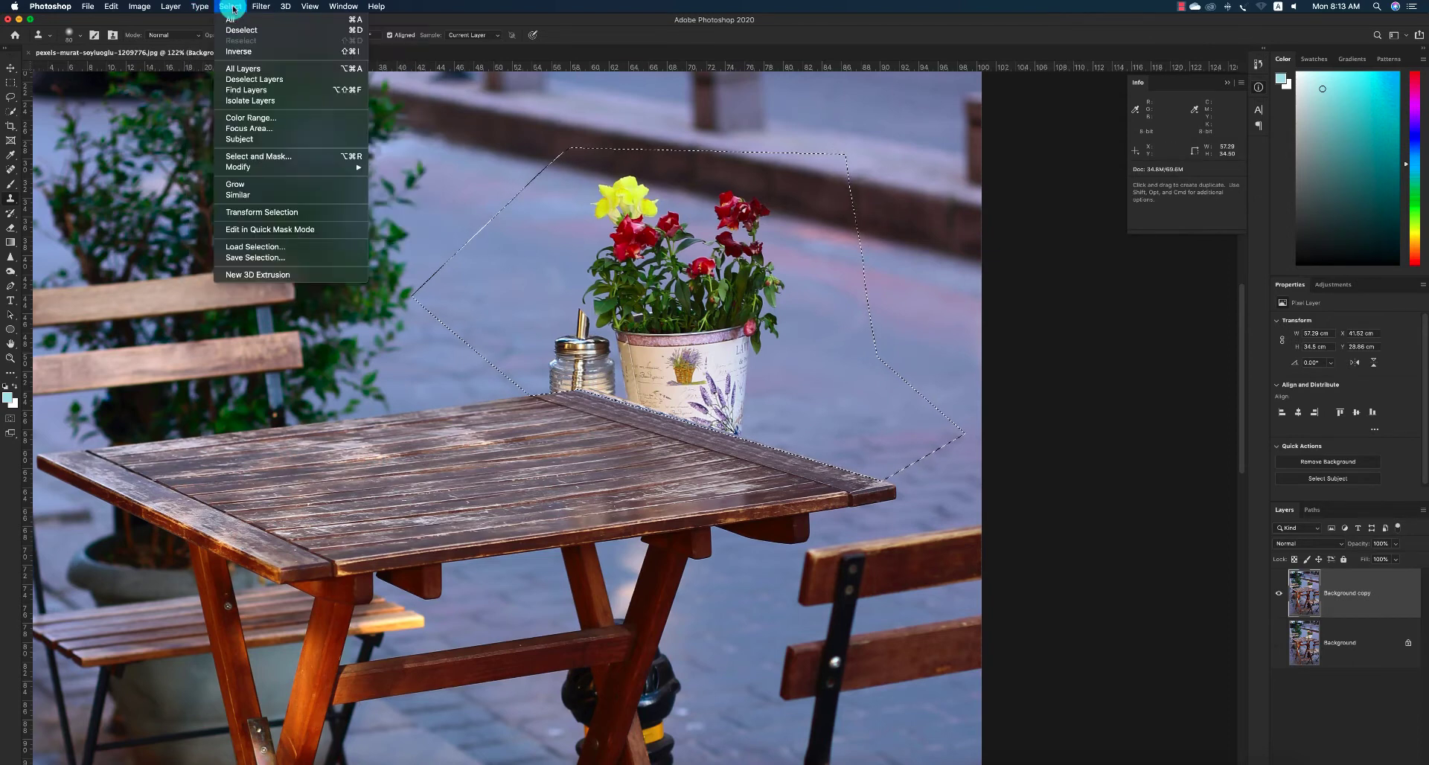
mouse_move(320, 165)
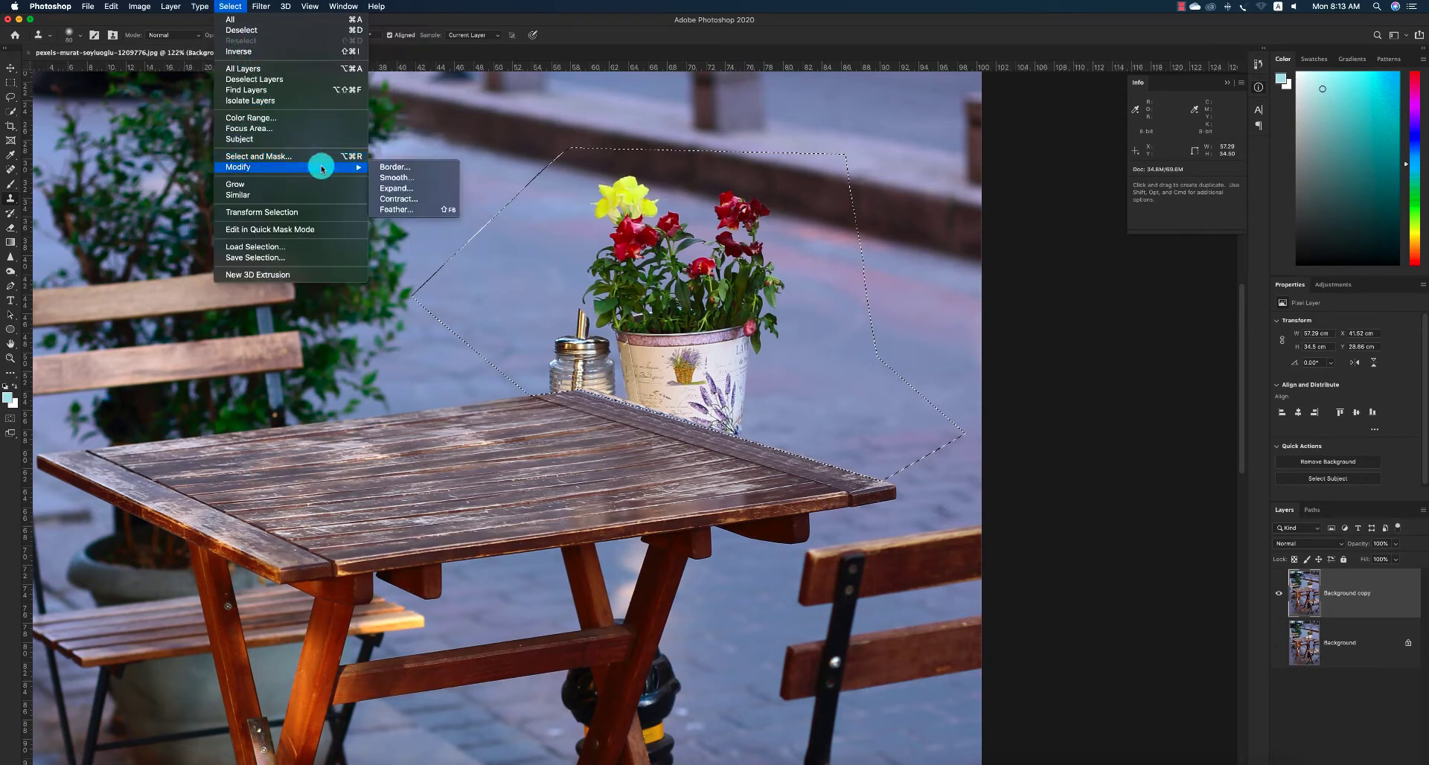
click(405, 206)
key(Return)
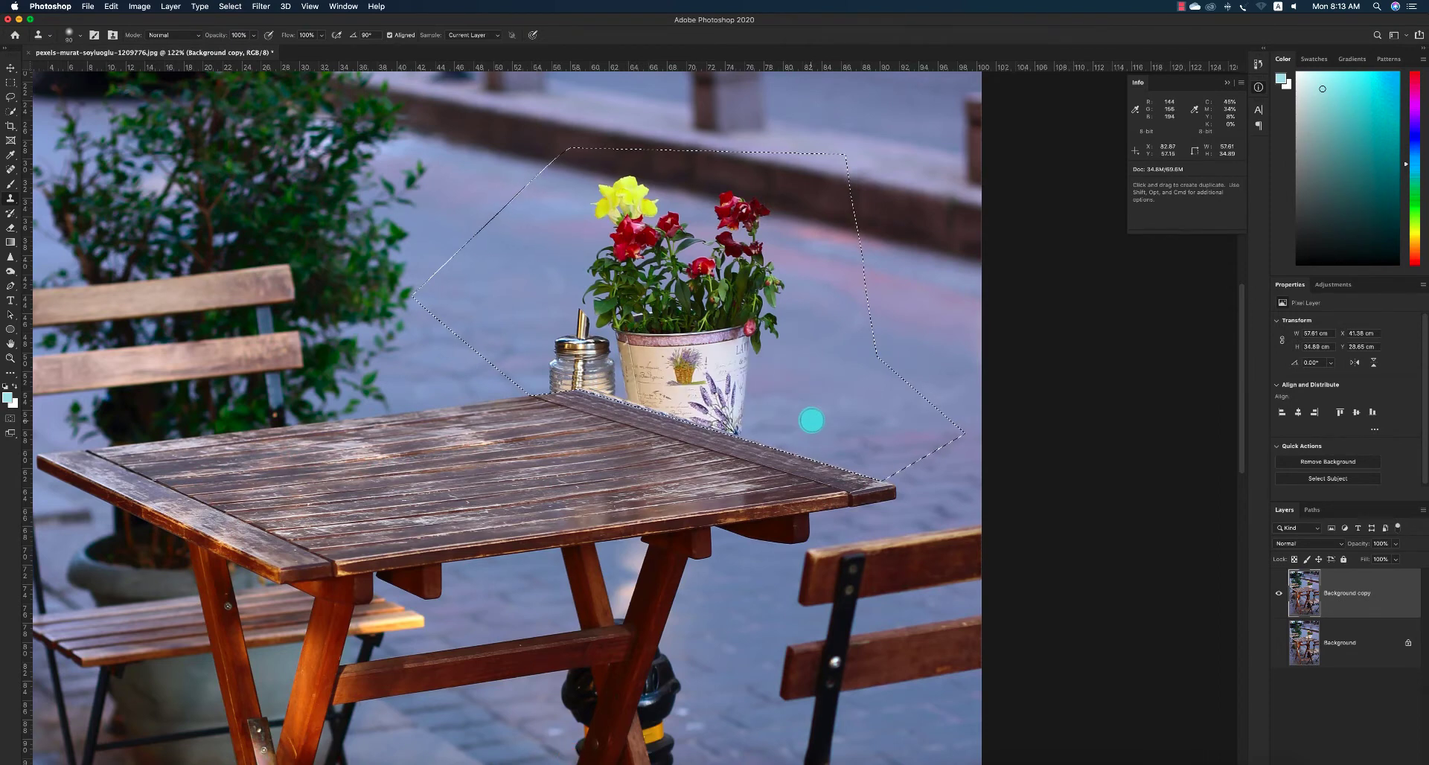
Enlarge the Clone Stamp brush, sample the street beside the flower pot, and clone it over the pot, jar and lower leaves
key(bracketright)
key(bracketright)
key(bracketright)
scroll(815, 419, down, 3)
scroll(819, 413, up, 4)
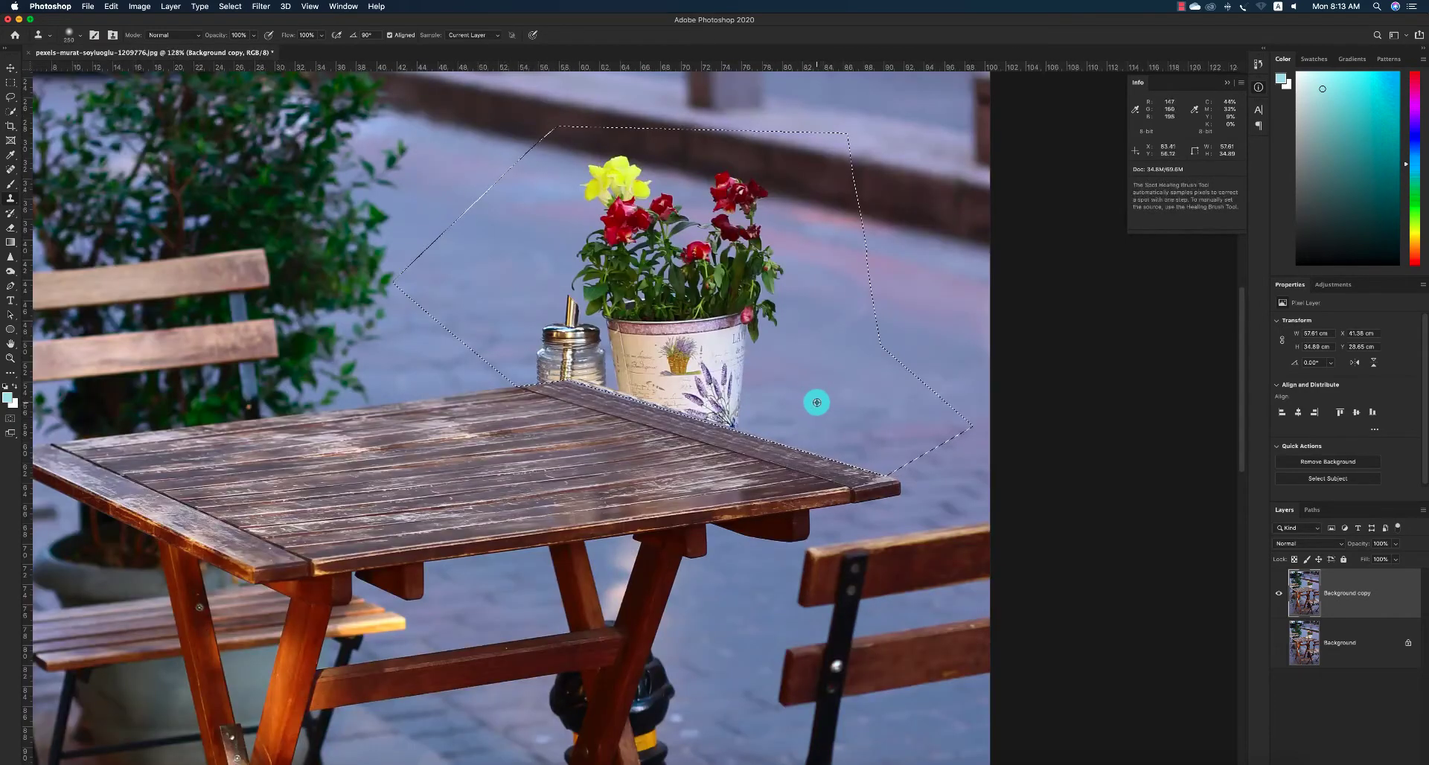
alt+click(814, 400)
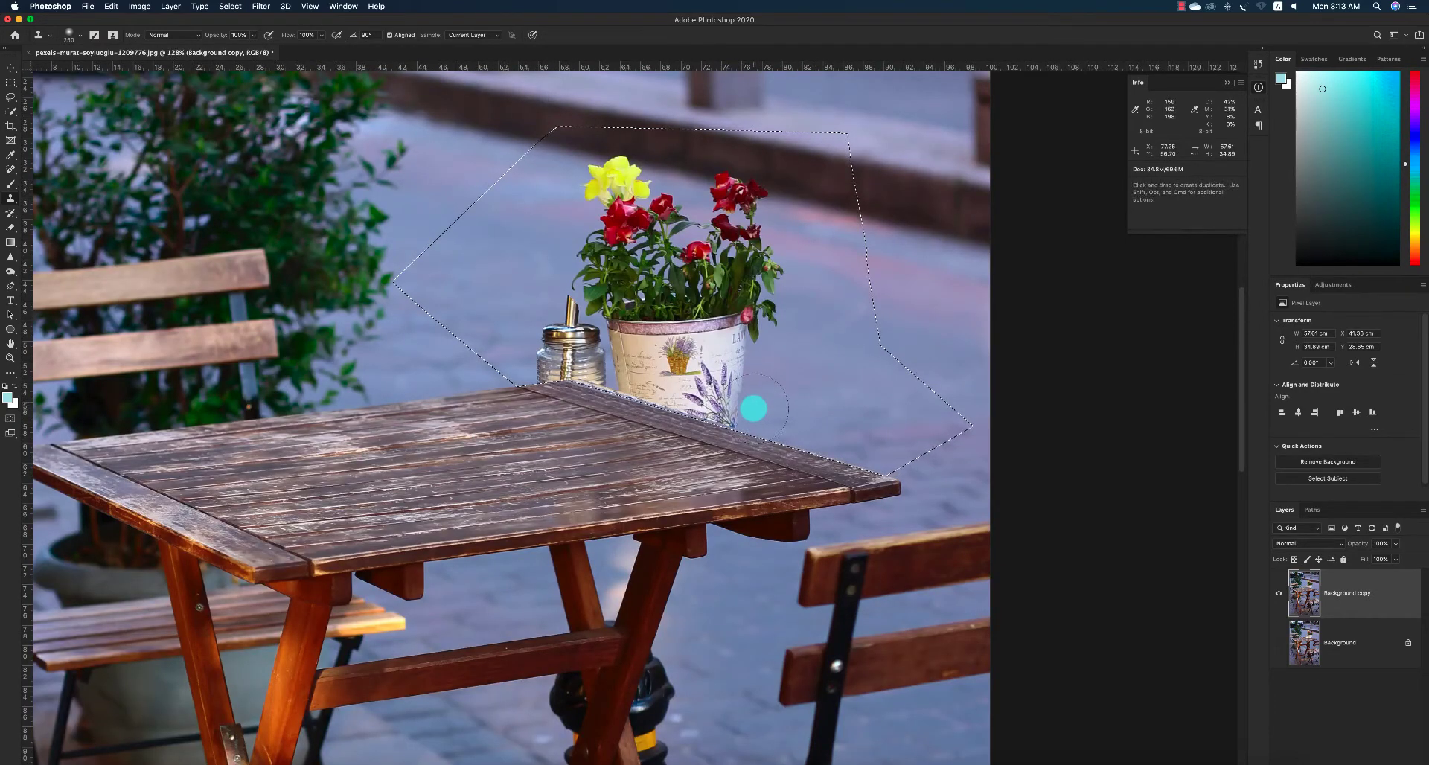
mouse_move(746, 392)
mouse_down()
mouse_move(743, 370)
mouse_move(739, 412)
mouse_move(759, 328)
mouse_move(772, 338)
mouse_move(774, 323)
mouse_move(727, 357)
mouse_move(752, 375)
mouse_up()
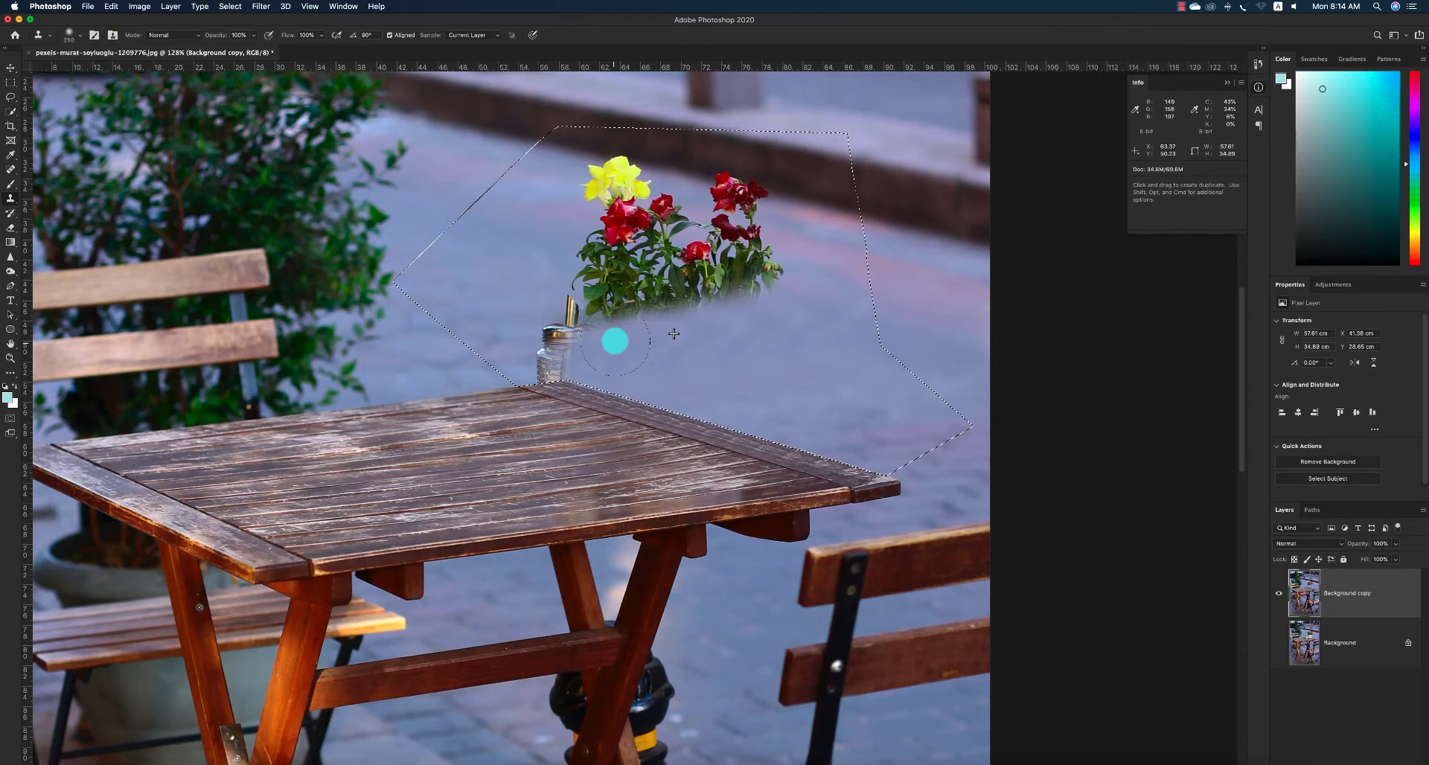
mouse_move(585, 347)
mouse_down()
mouse_move(502, 257)
mouse_move(553, 305)
mouse_move(551, 365)
mouse_move(581, 318)
mouse_move(517, 259)
mouse_move(505, 273)
mouse_move(594, 270)
mouse_move(613, 307)
mouse_move(626, 283)
mouse_move(627, 317)
mouse_move(752, 279)
mouse_up()
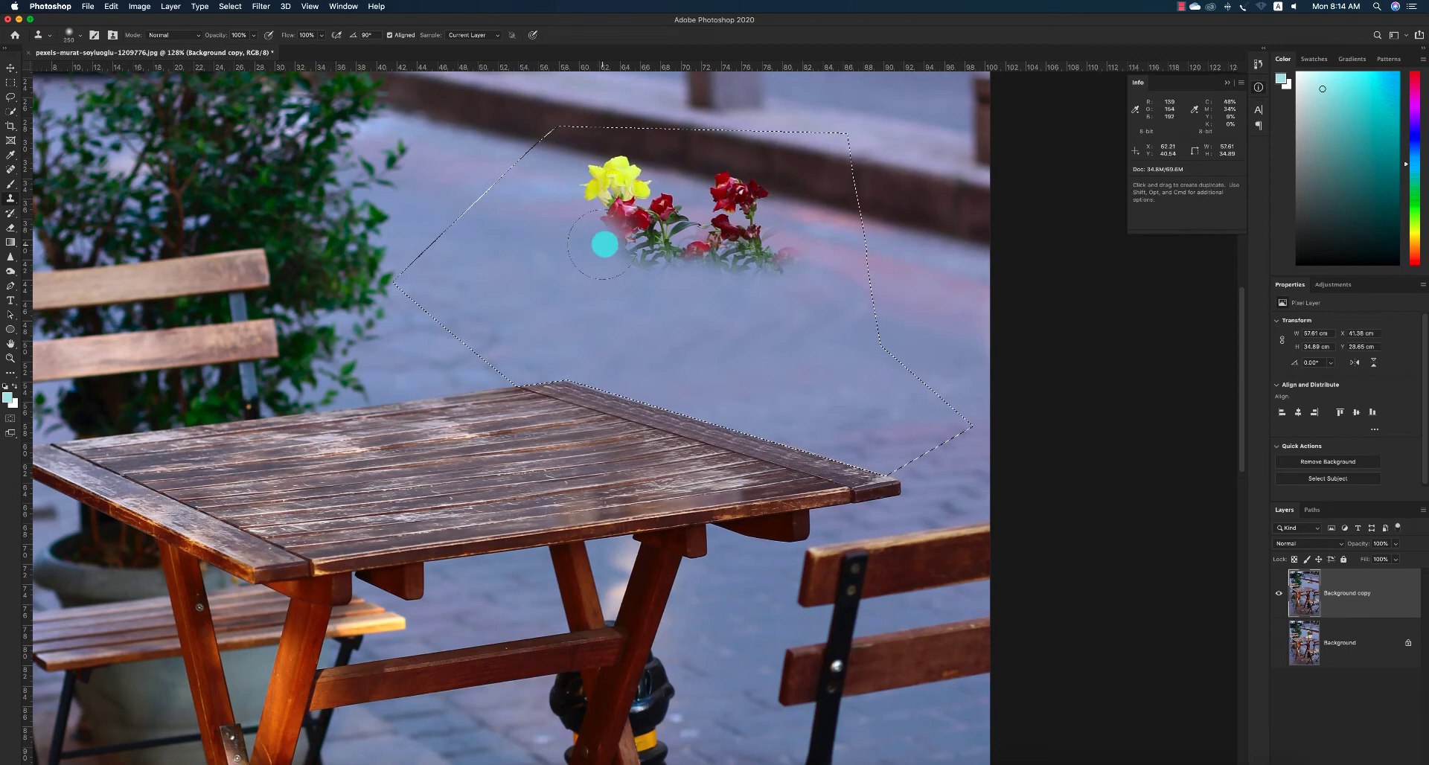
Resample the clean street and clone it over the remaining leaves and lower blossoms, undoing unwanted strokes
drag(710, 262, 706, 263)
alt+click(639, 265)
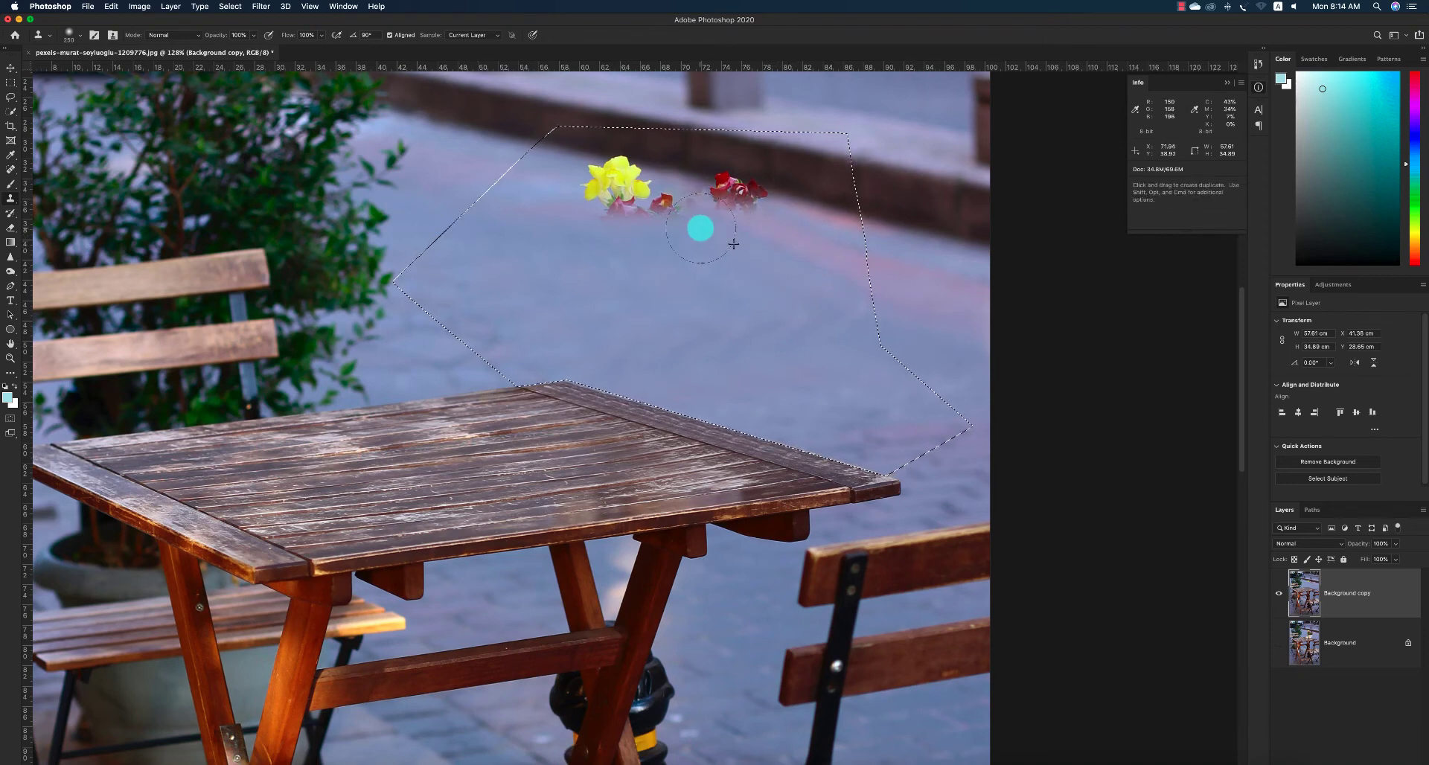
mouse_move(694, 227)
mouse_down()
mouse_move(652, 215)
mouse_move(694, 246)
mouse_move(618, 207)
mouse_up()
key(super+z)
key(super+z)
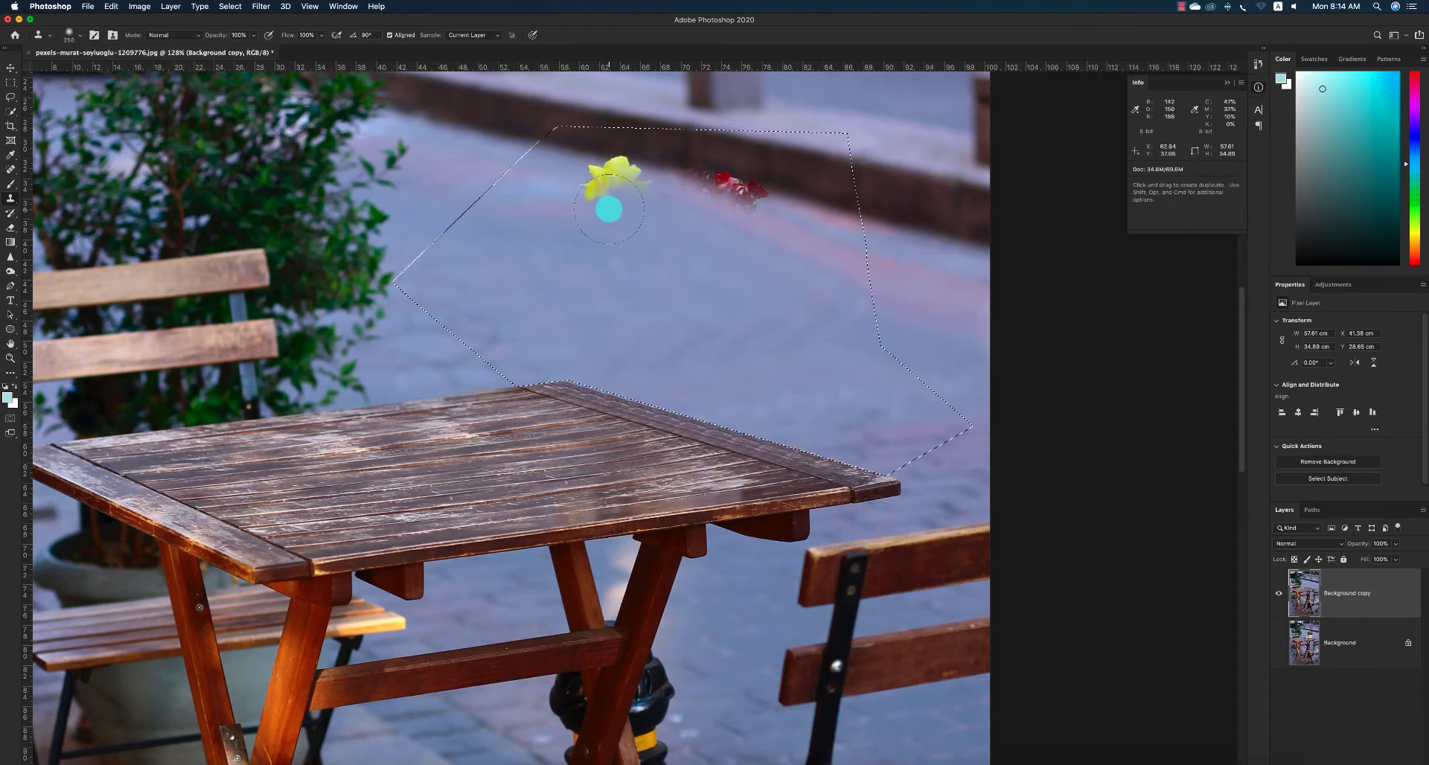
Replace the selection with one drawn by Pen tool along the curb's lower edge and around the street below the remaining blossoms
key(super+d)
key(p)
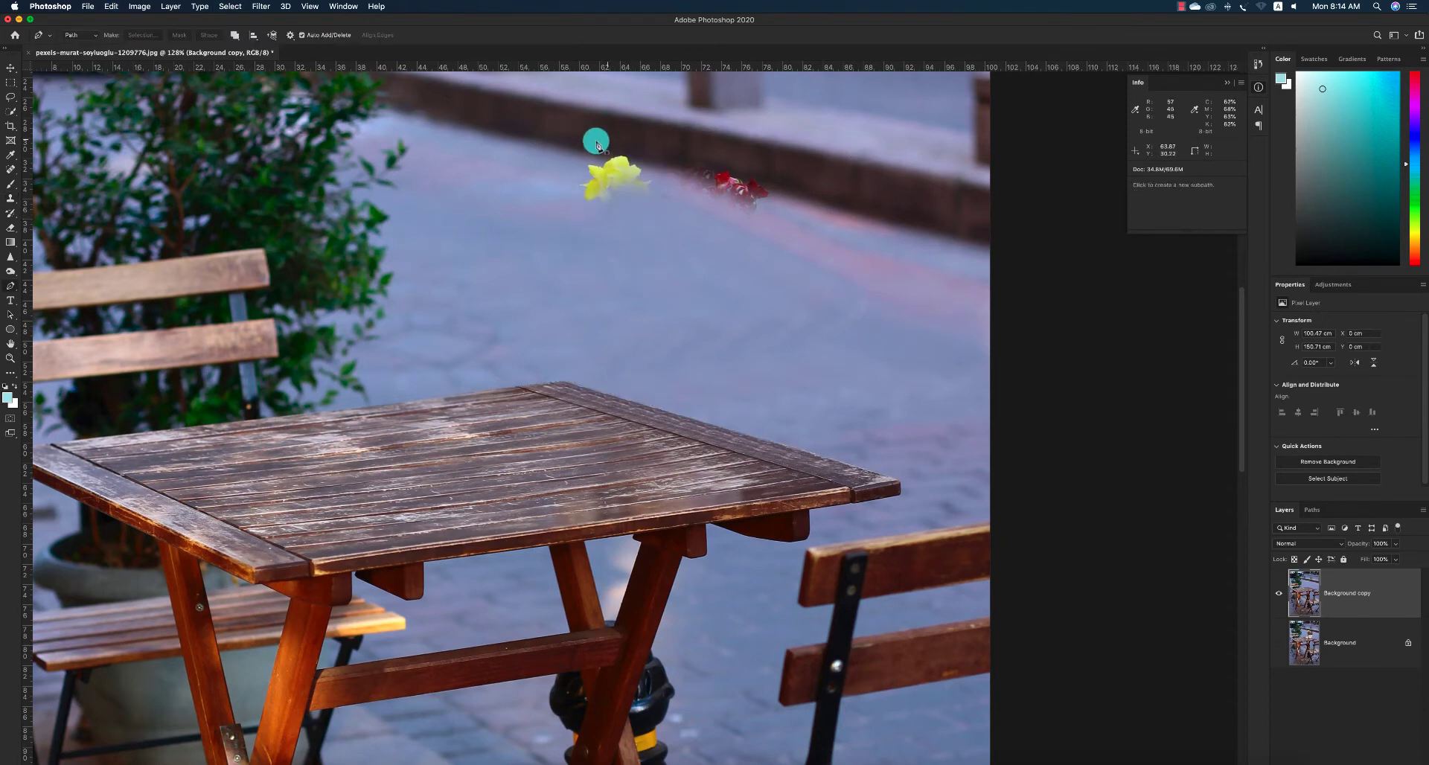
click(547, 140)
click(849, 207)
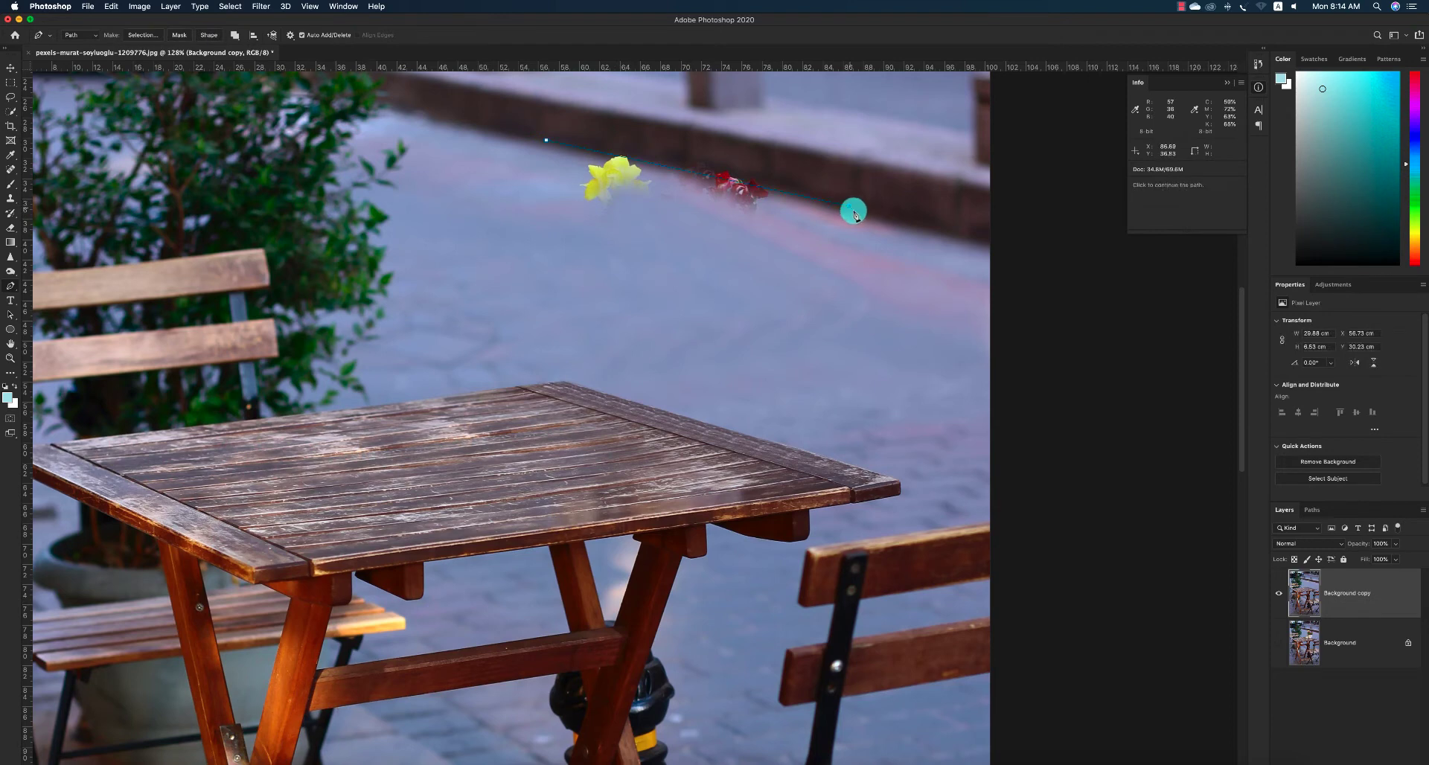
click(830, 290)
click(652, 307)
click(506, 307)
click(481, 196)
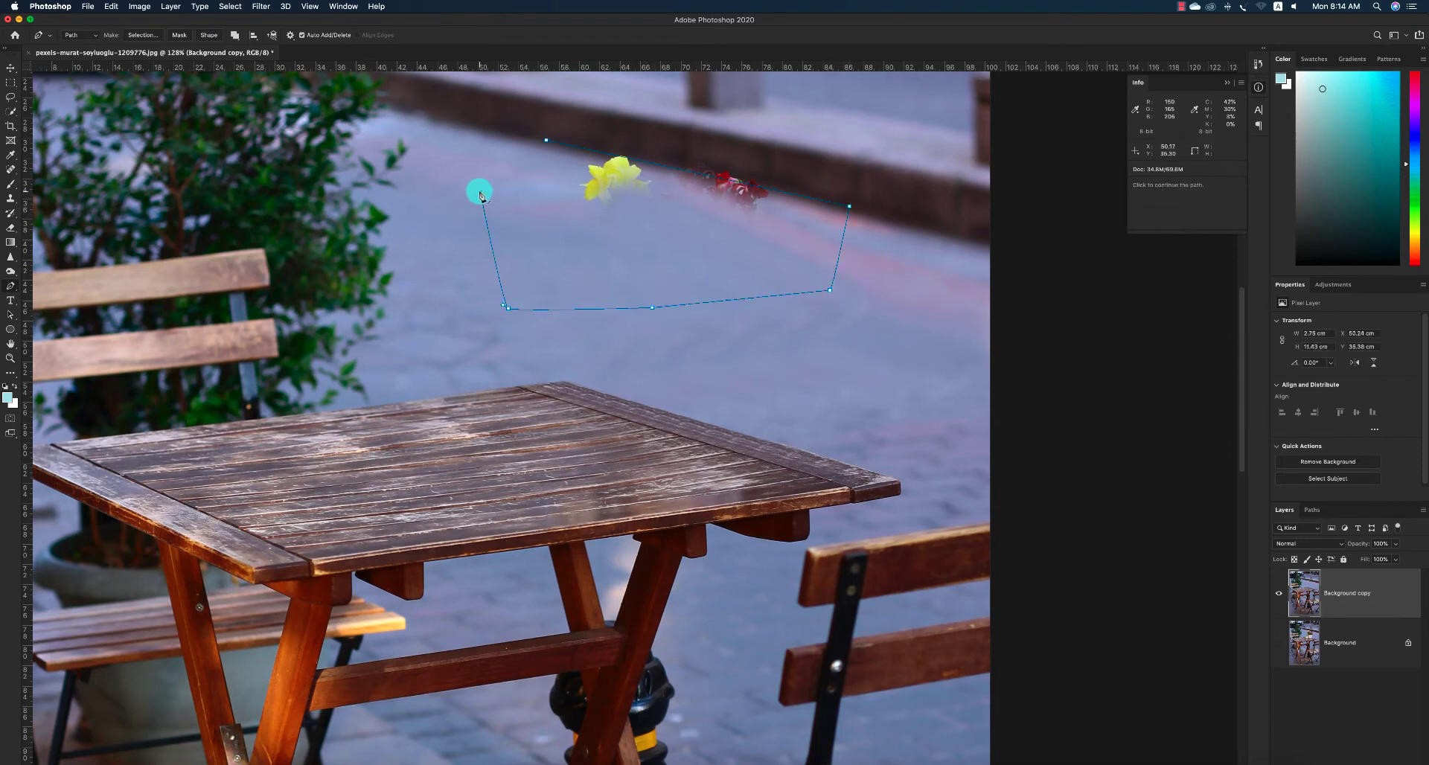
key(super+Return)
Feather the new selection of the street below the curb
click(230, 6)
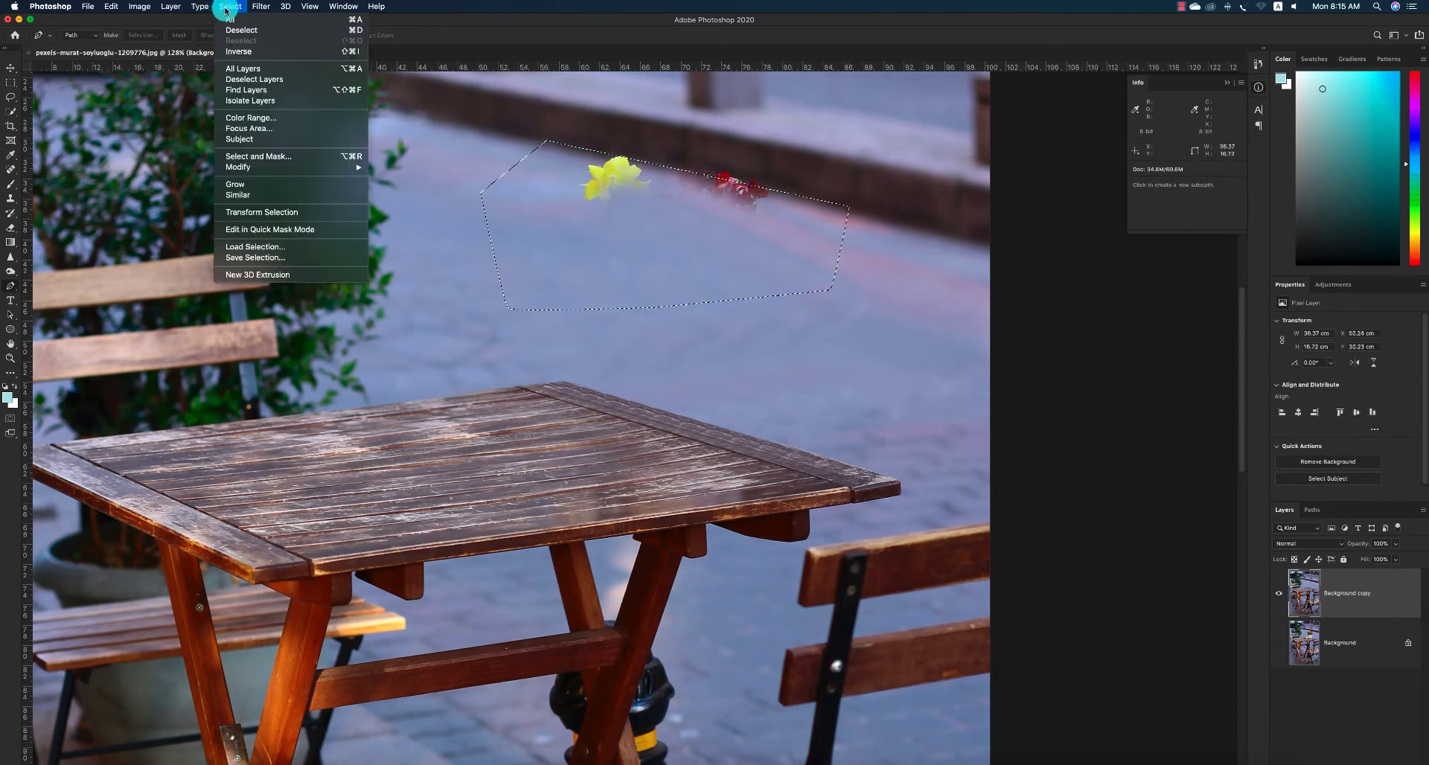
mouse_move(336, 167)
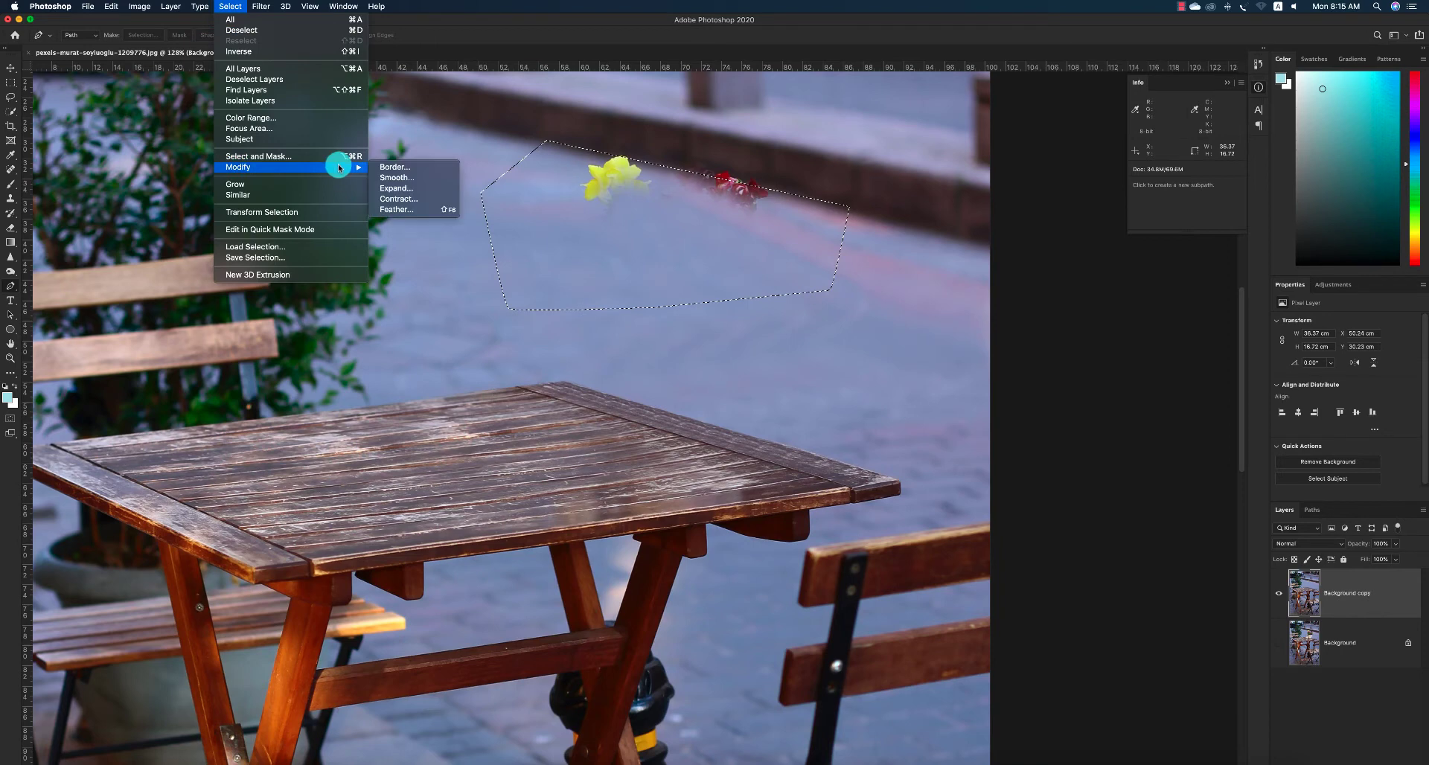
click(402, 208)
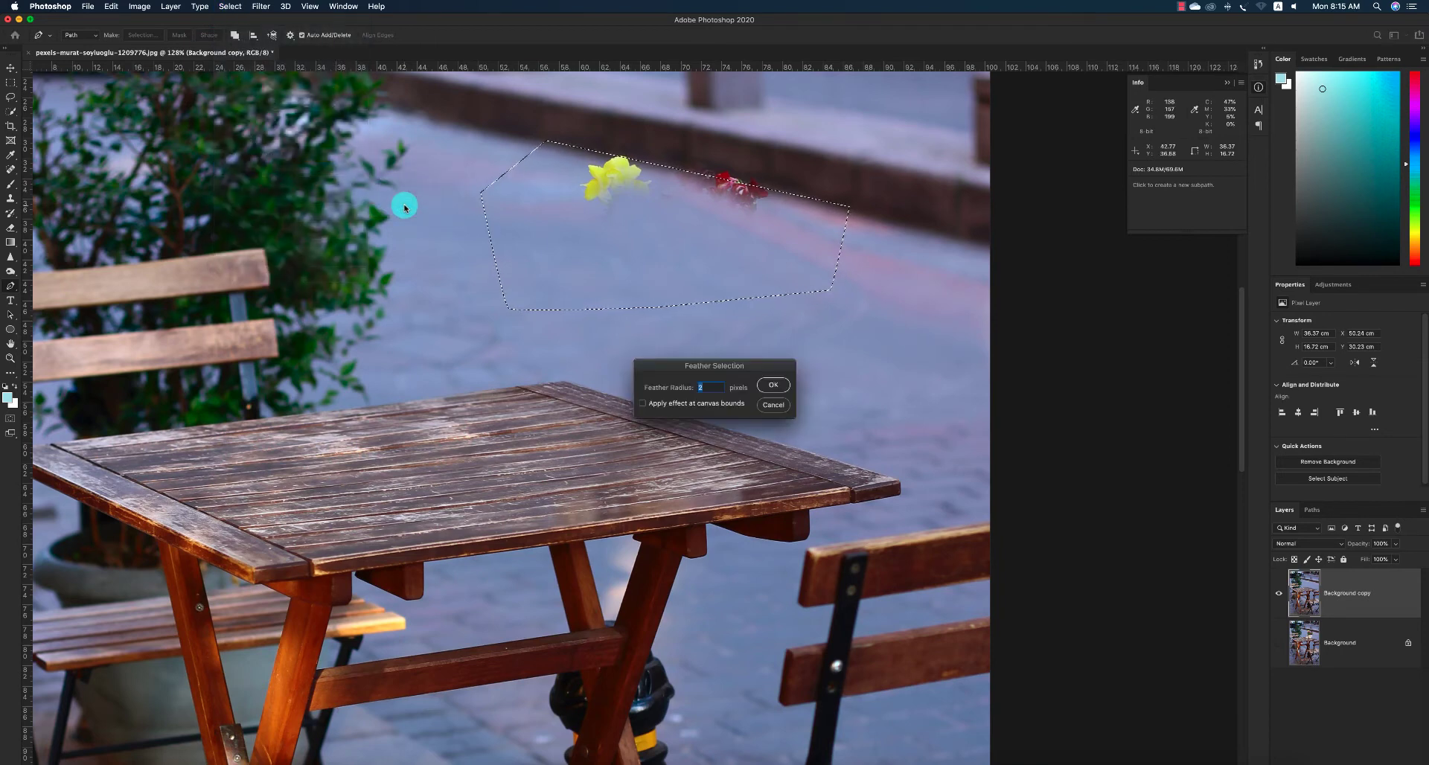
key(Return)
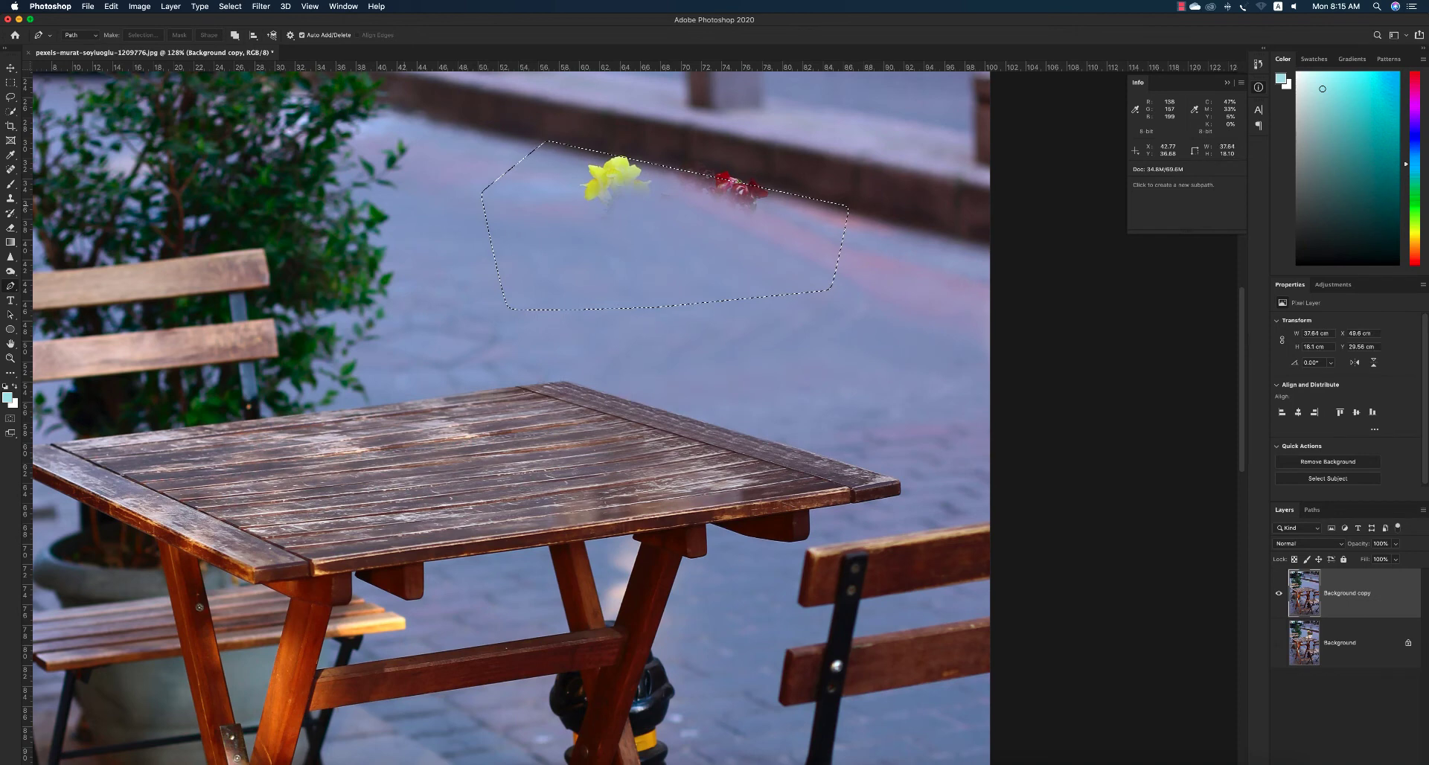
Sample the street with the Clone Stamp and paint it over the yellow and red blossom remains inside the selection
key(s)
alt+click(597, 259)
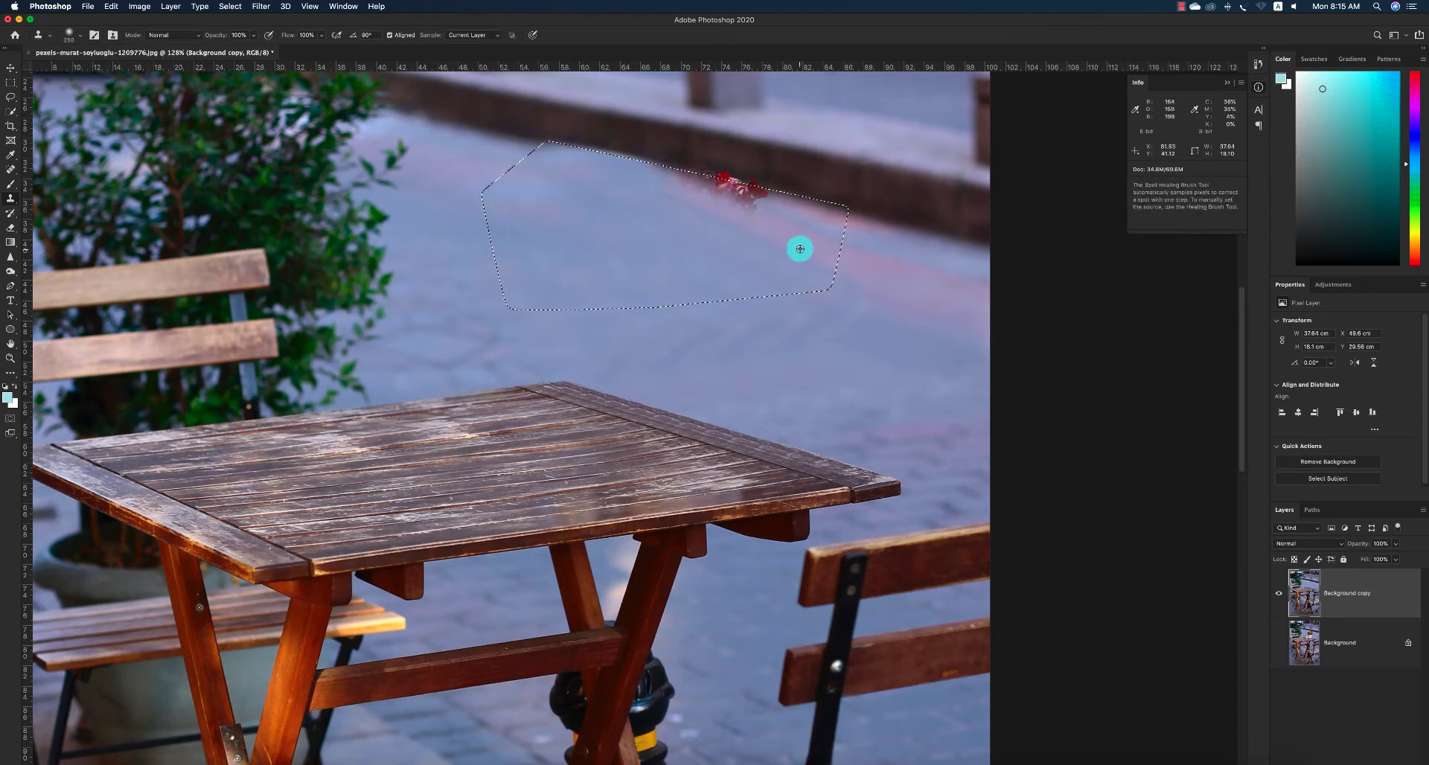
click(761, 211)
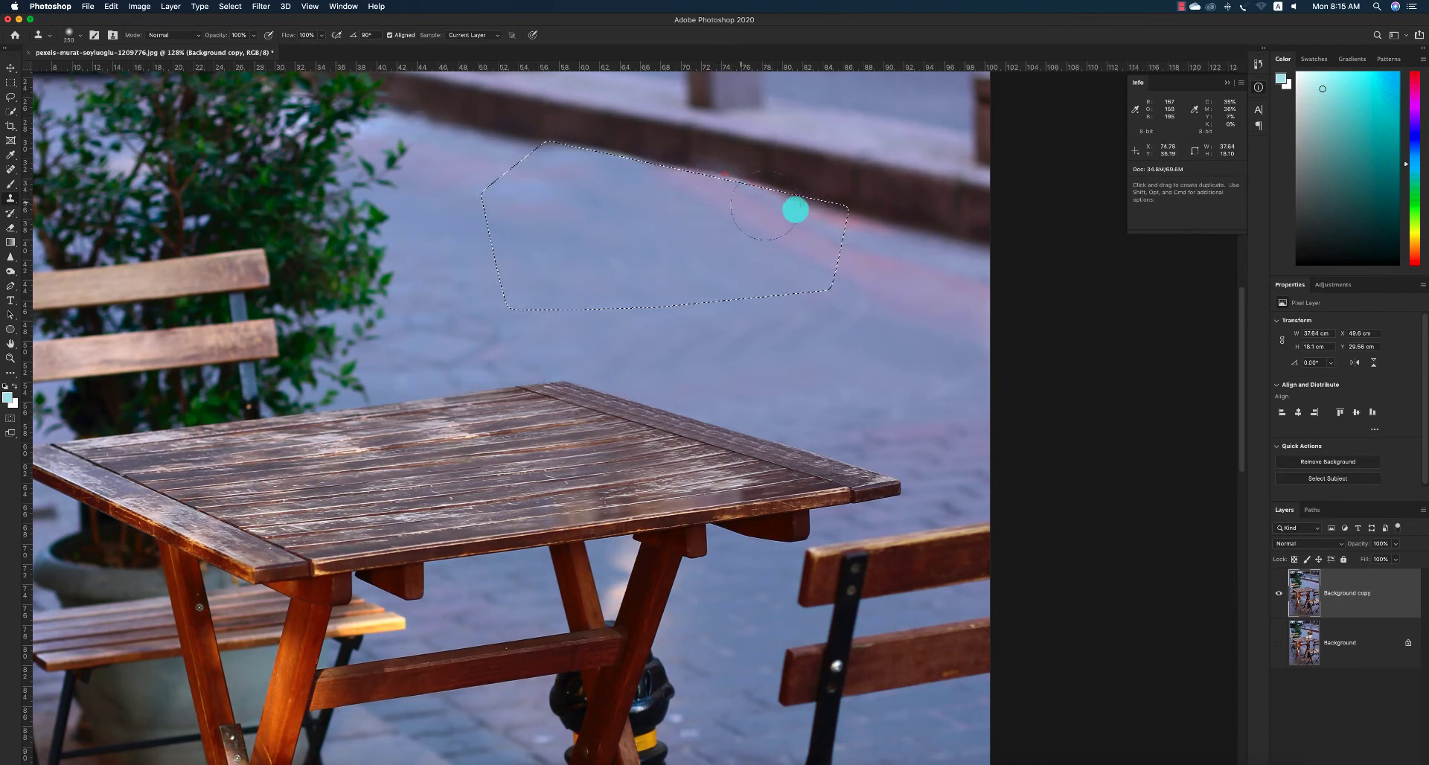
Invert the selection to make the curb side of the edge editable
click(220, 9)
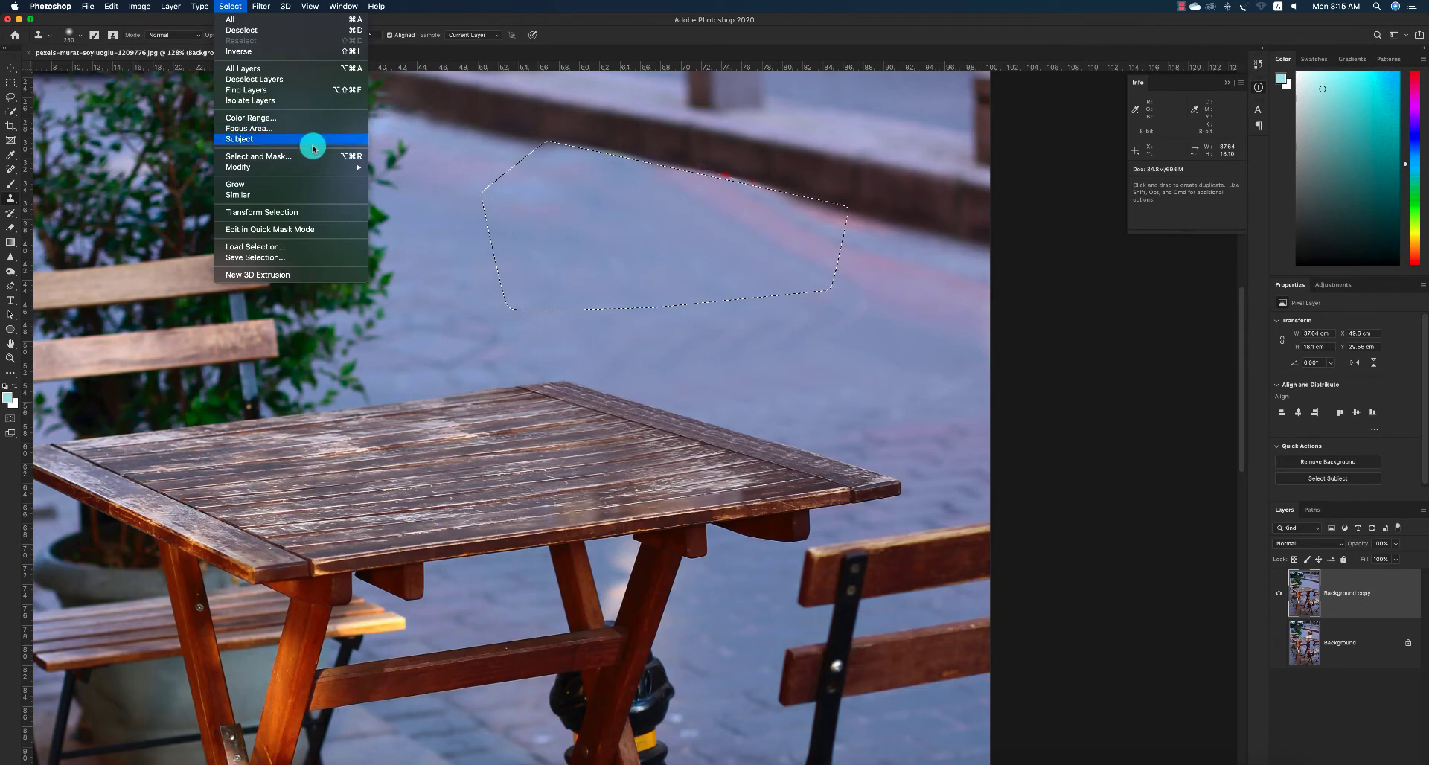
mouse_move(336, 172)
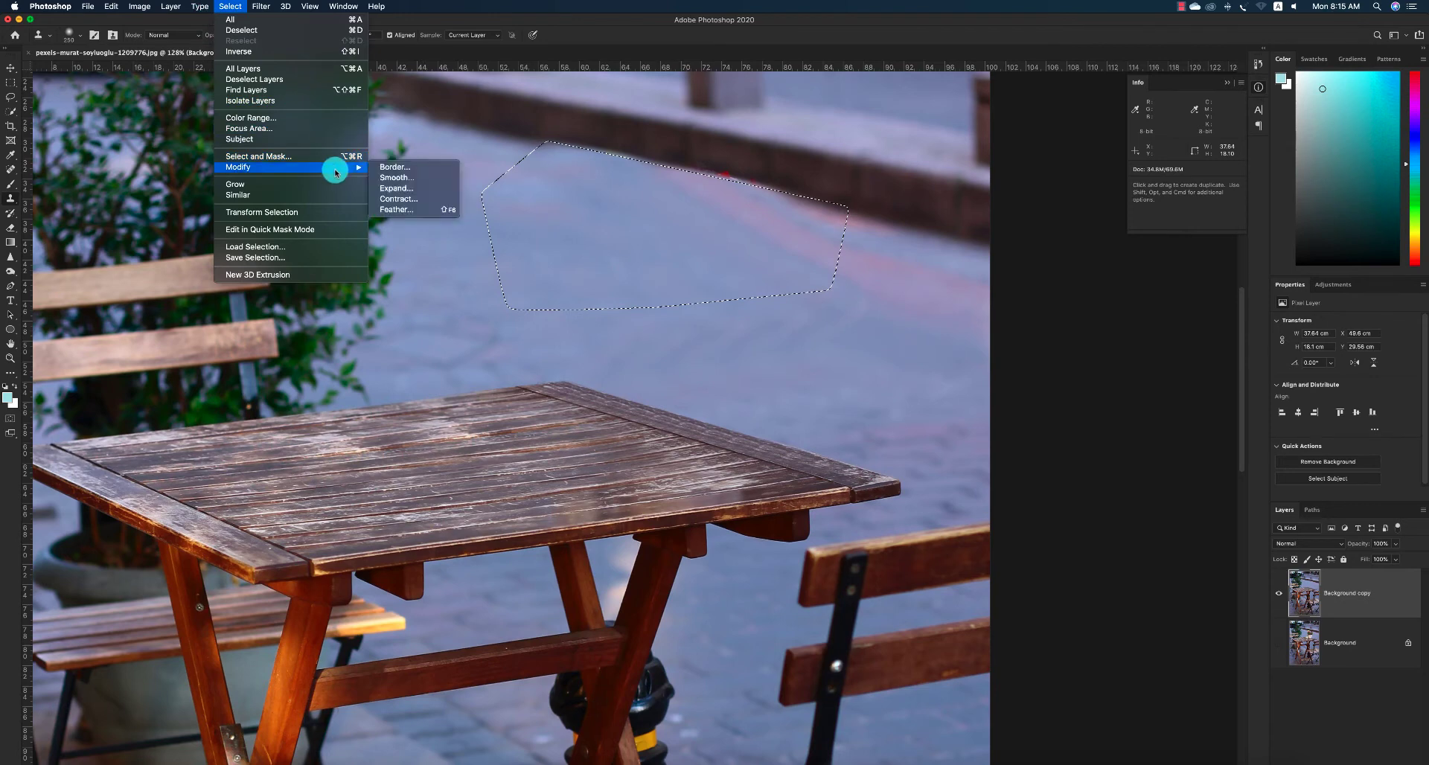
mouse_move(169, 11)
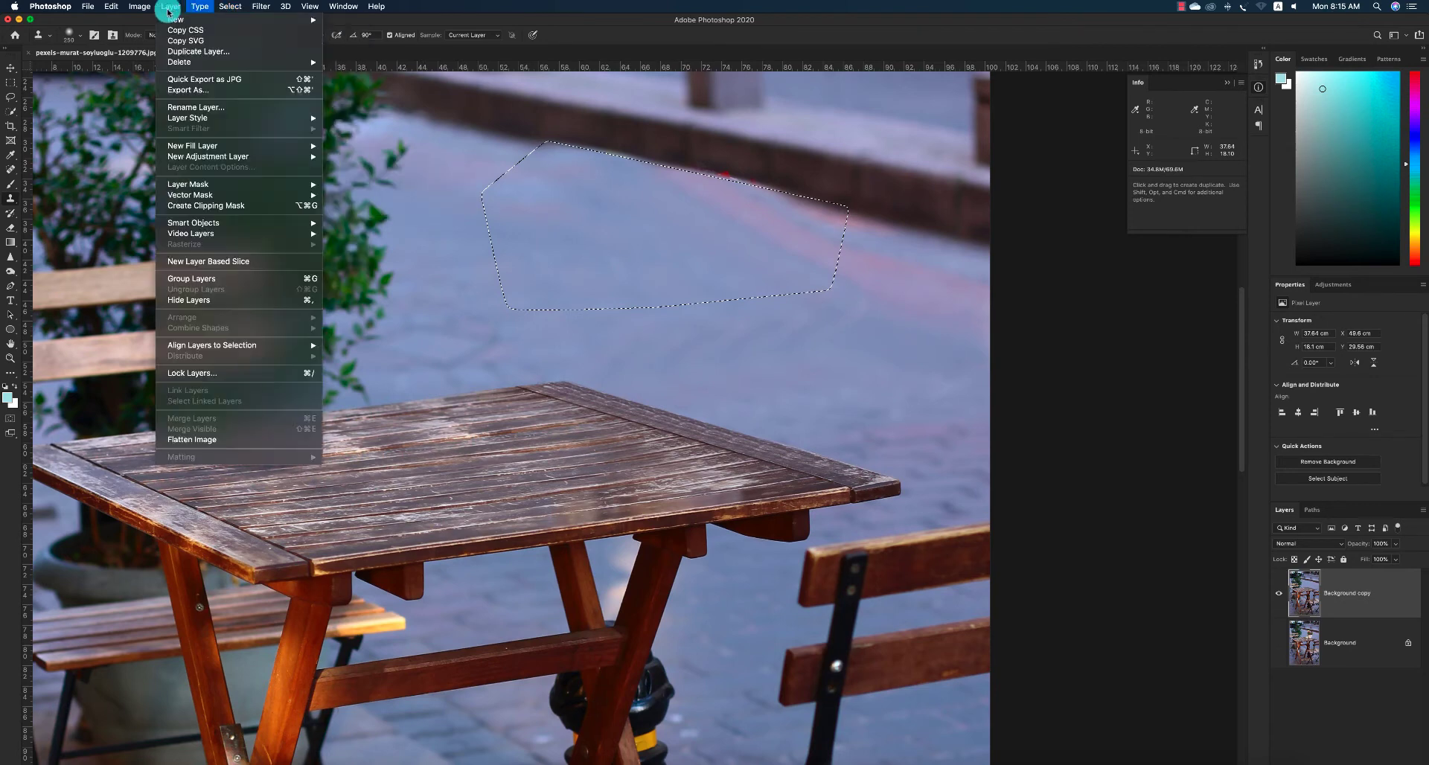
mouse_move(229, 7)
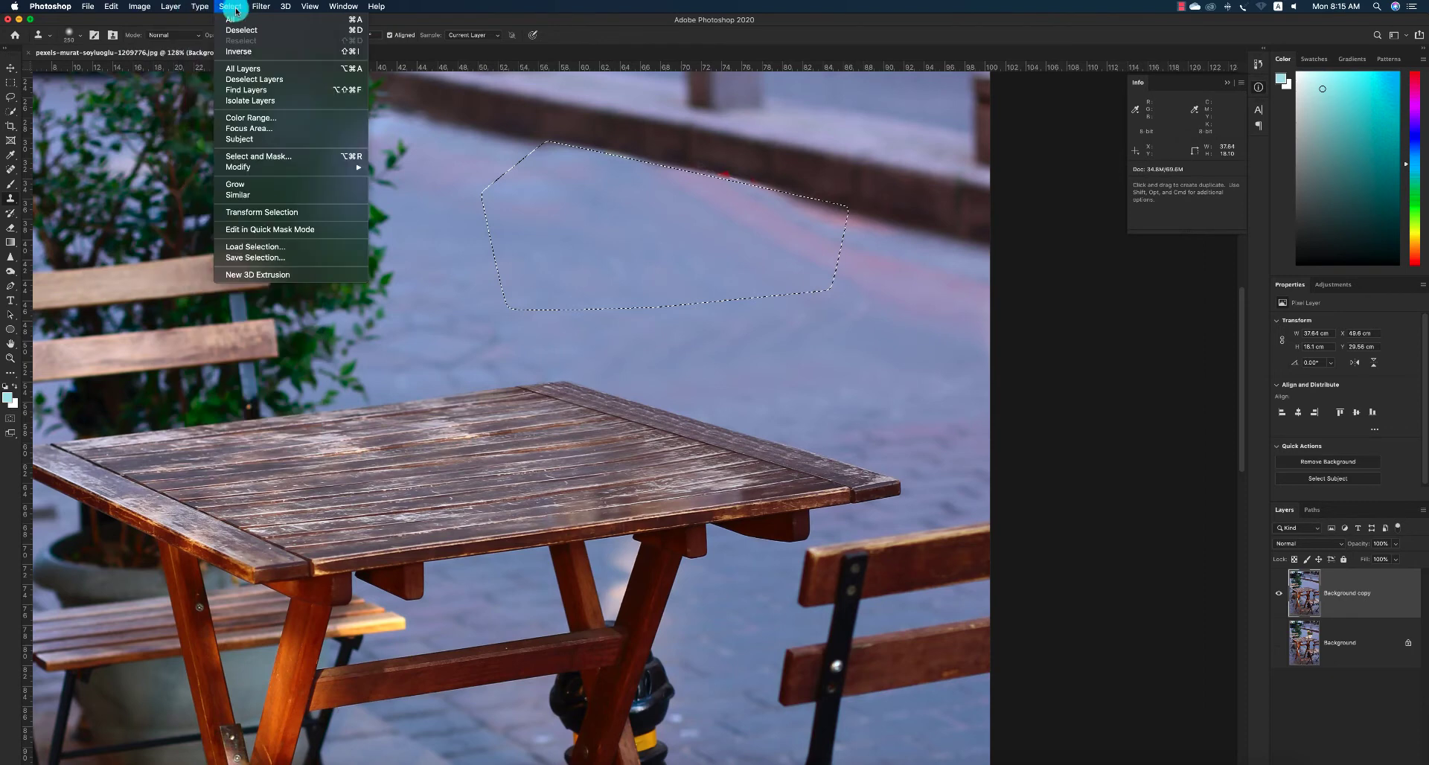
click(264, 52)
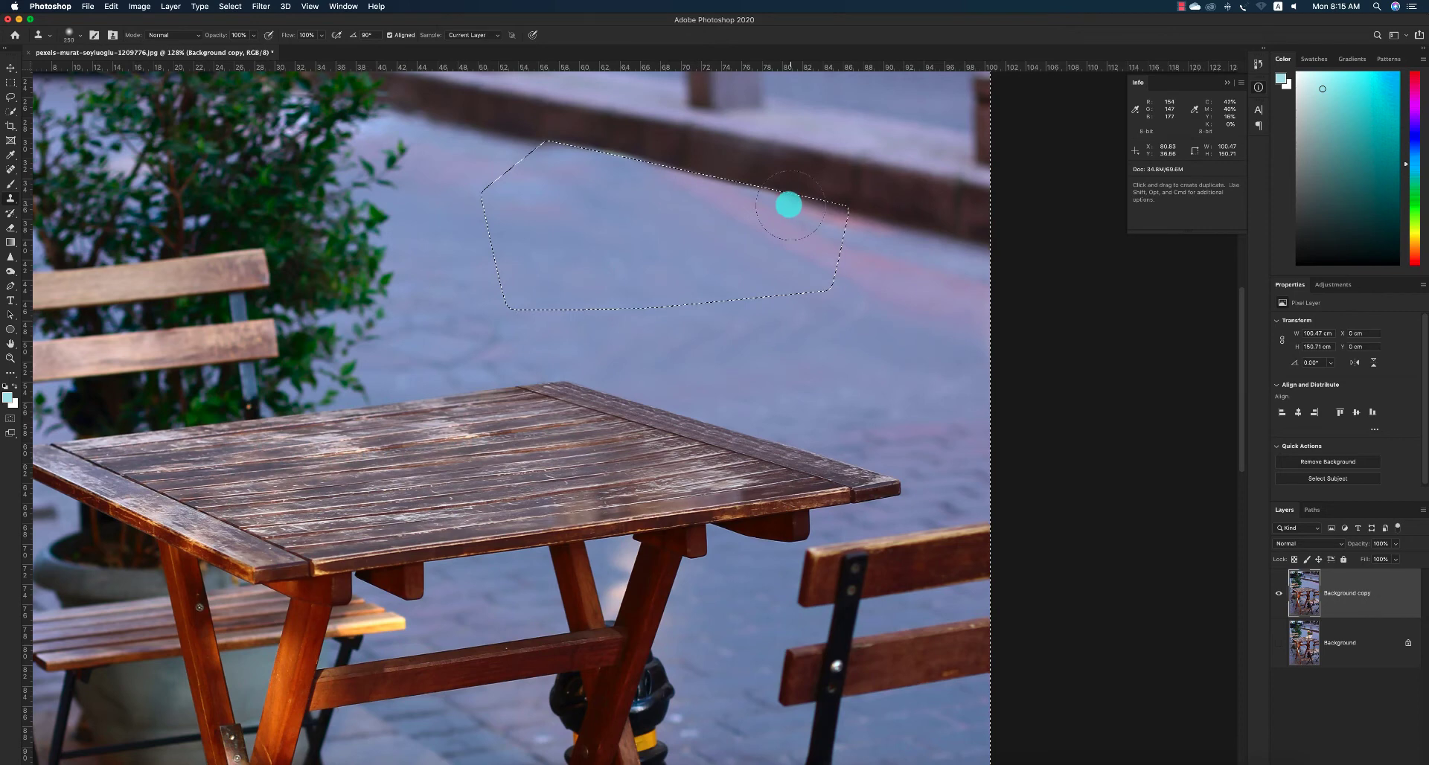
Deselect and trace the curb's lower edge with the Pen tool across the retouched area
scroll(722, 197, up, 3)
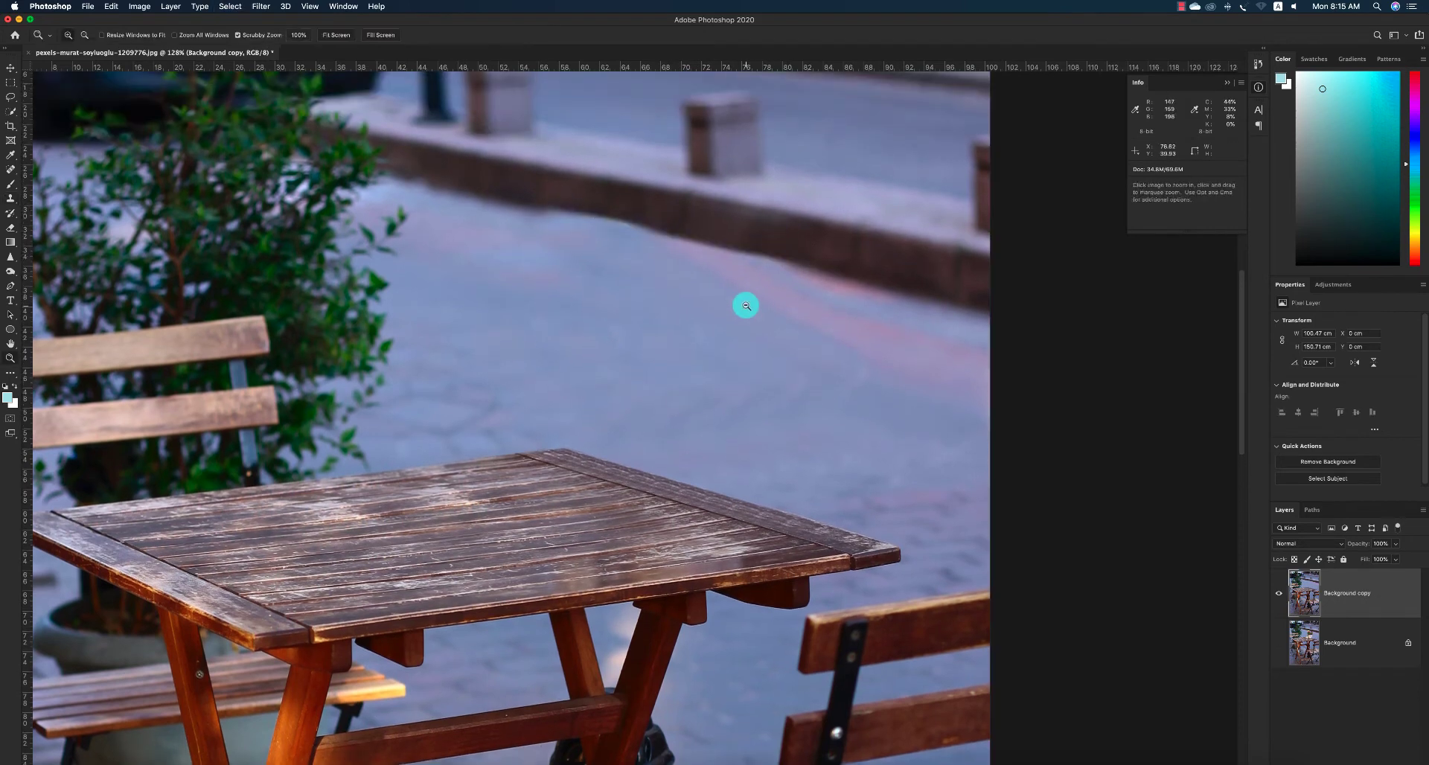
key(z)
key(super+d)
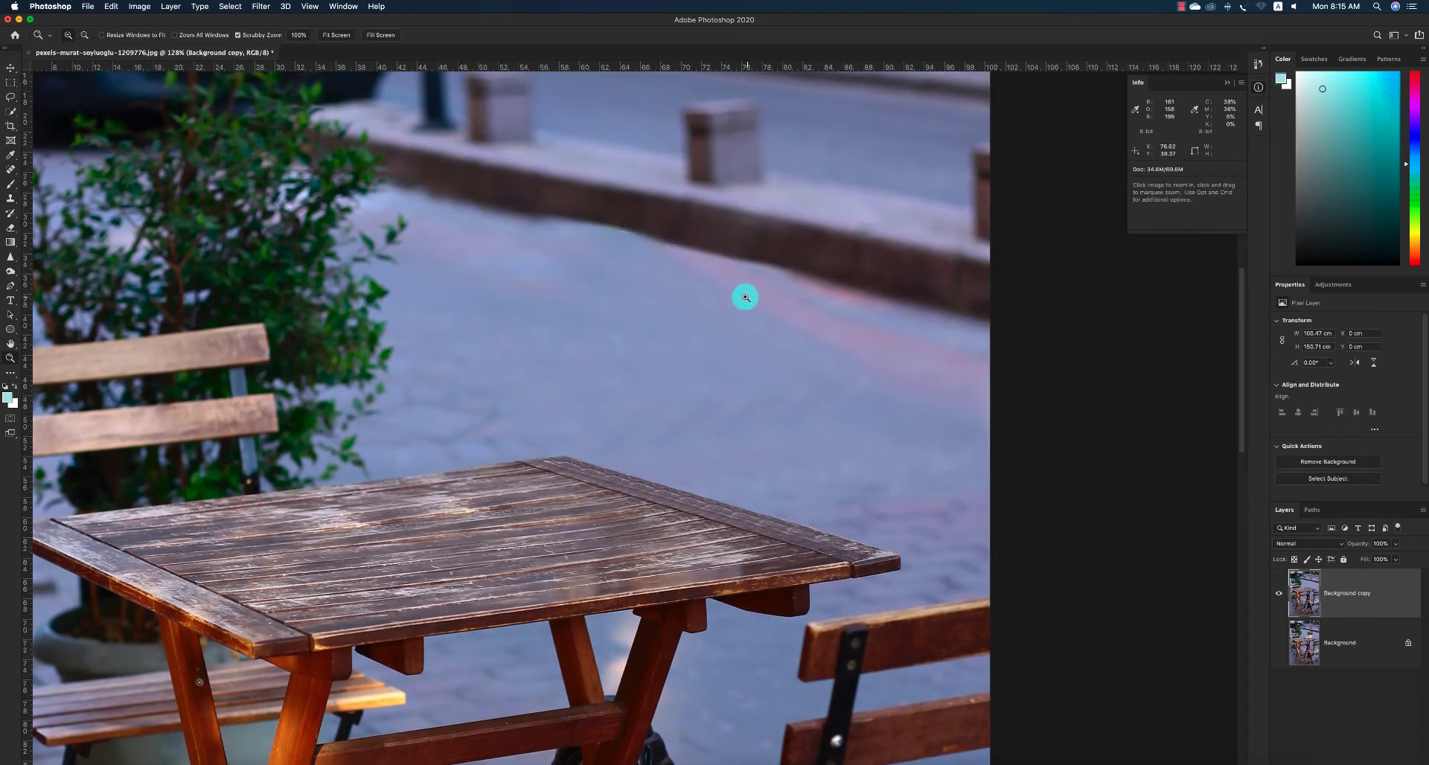
key(p)
click(519, 215)
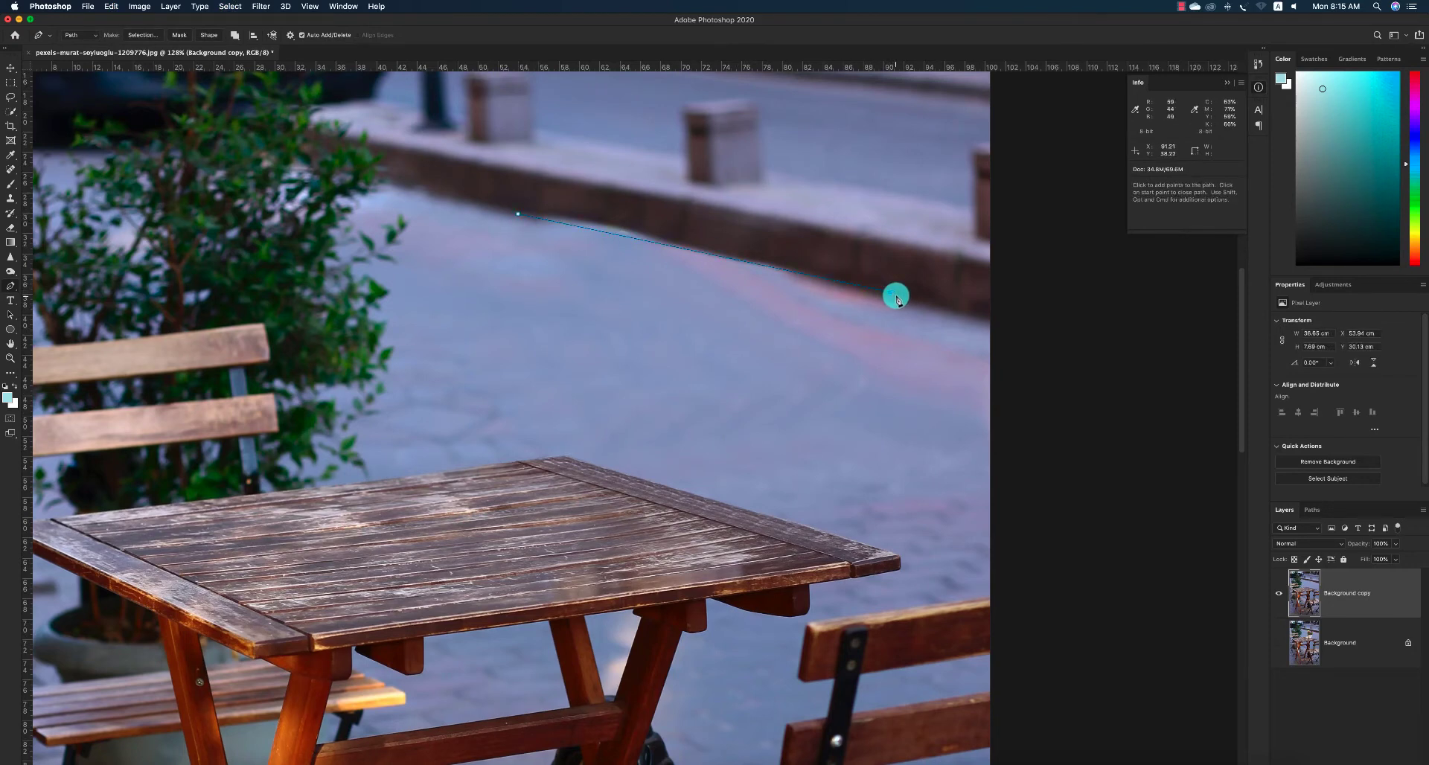
scroll(908, 301, down, 1)
click(936, 293)
Extend the path around the curb and the bases of its stone posts, and convert it into a selection
click(949, 190)
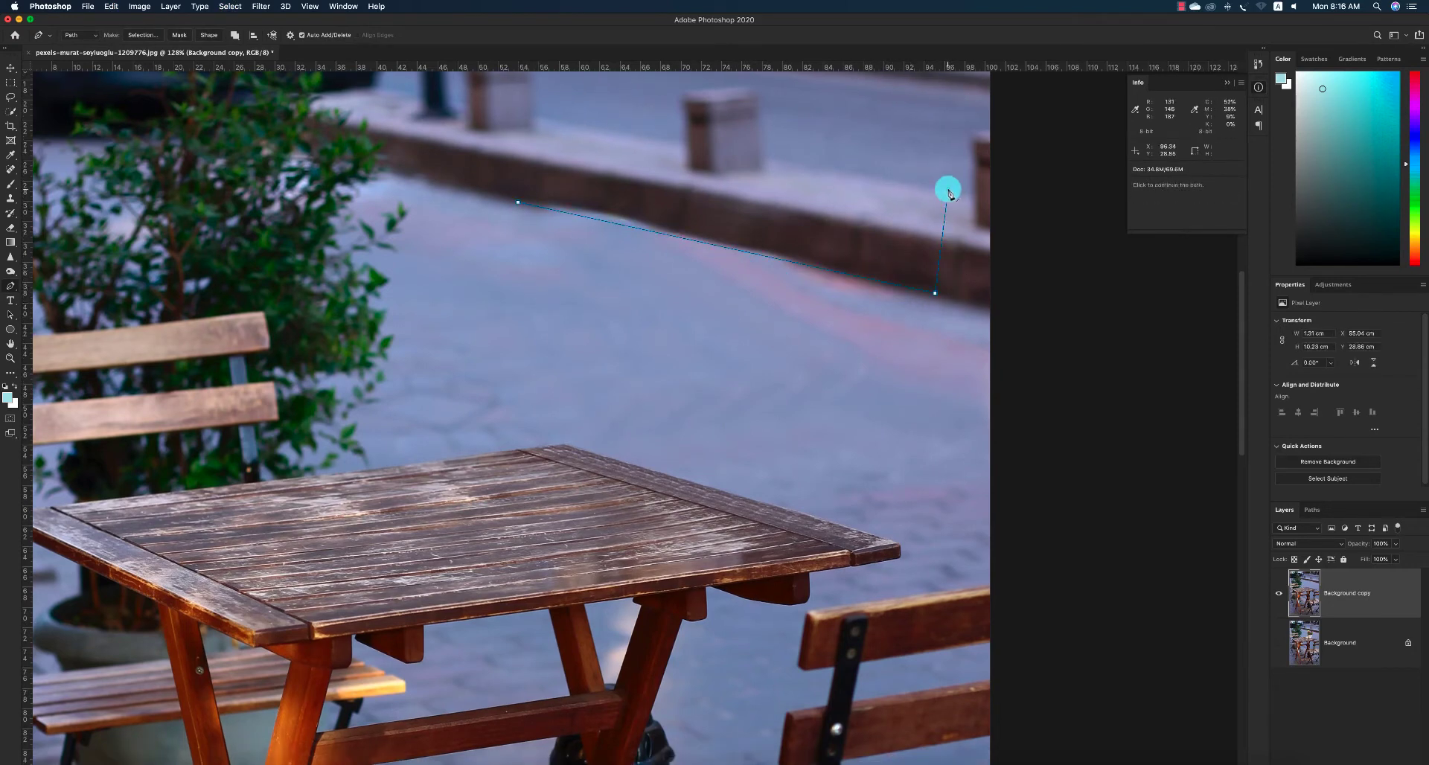
click(902, 150)
click(660, 114)
click(530, 105)
click(492, 116)
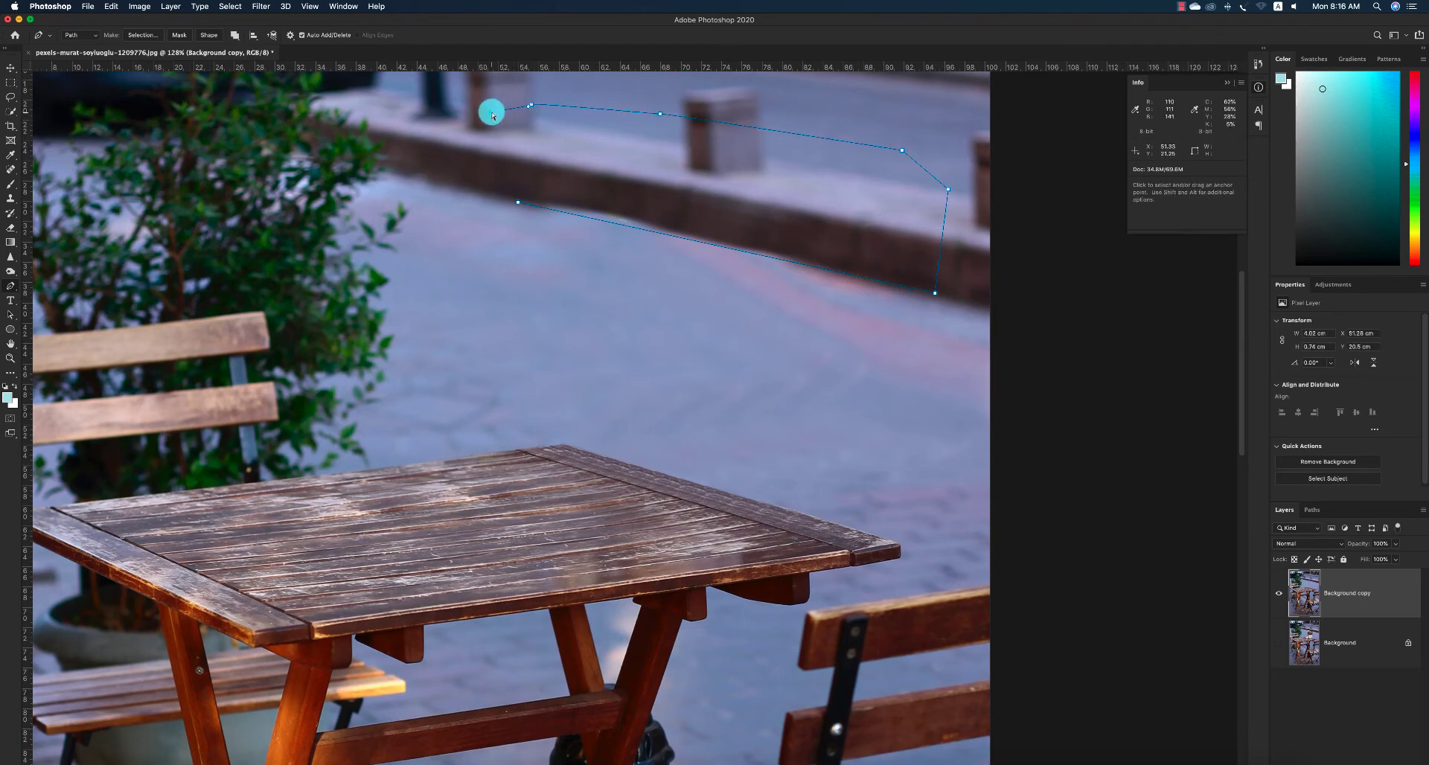
key(super+Return)
scroll(492, 116, right, 5)
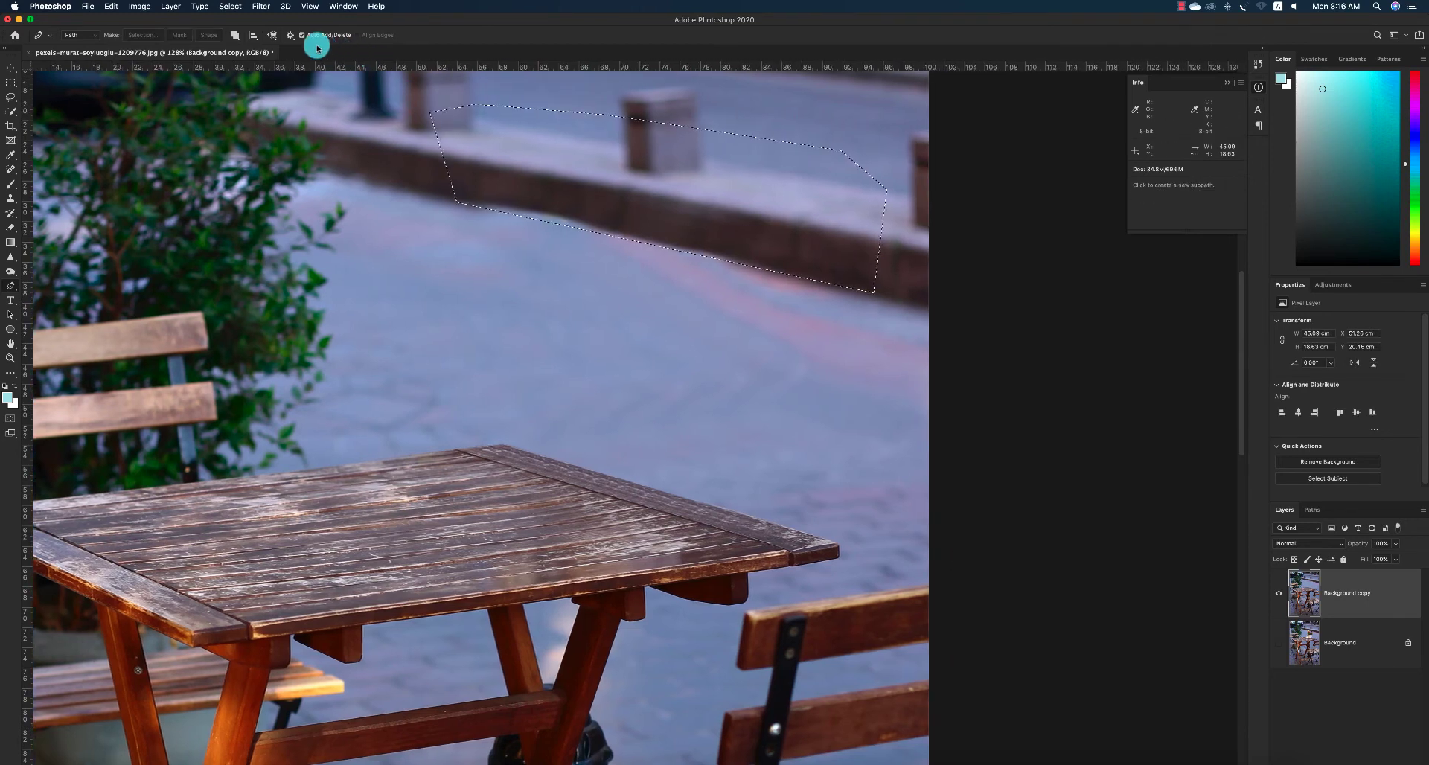
Feather the selection around the curb by 10 pixels
click(230, 6)
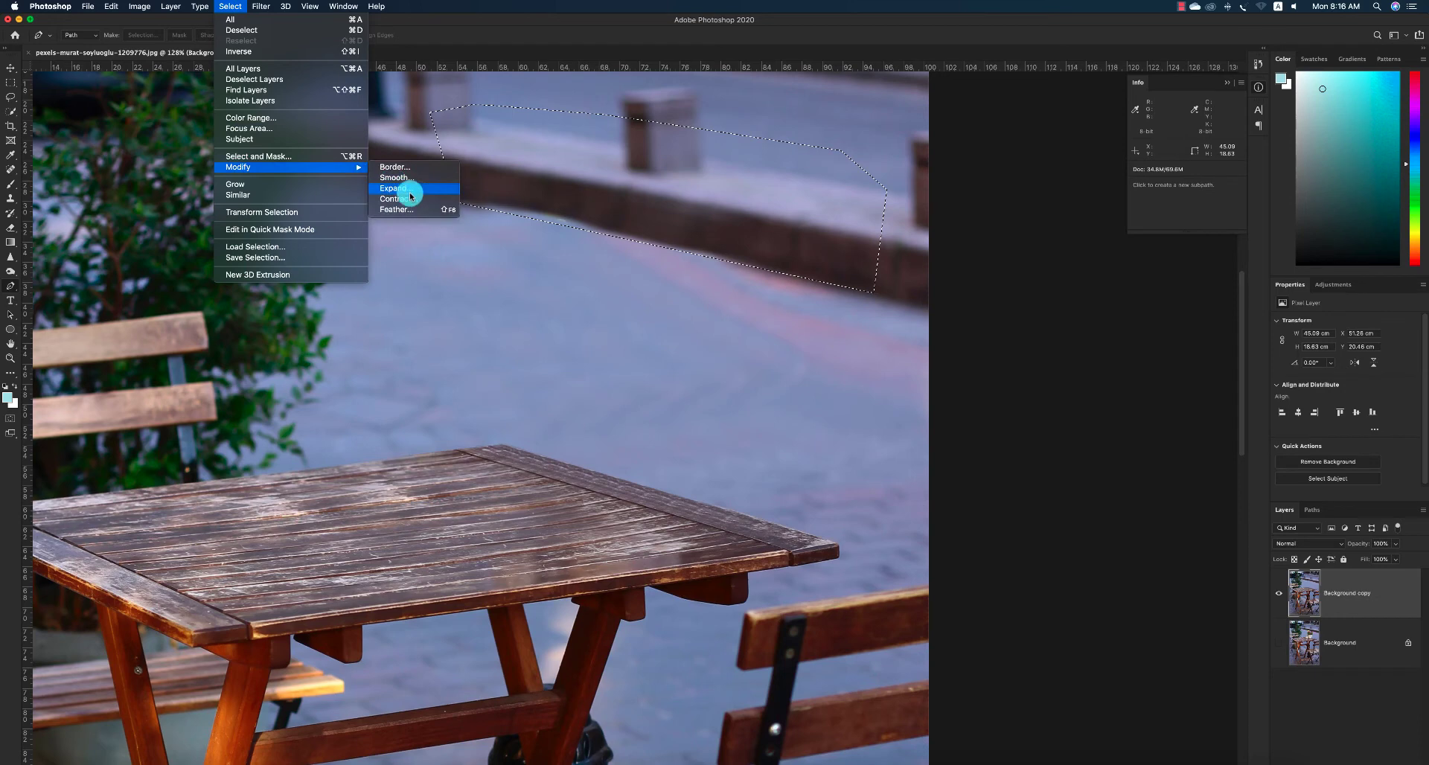
click(409, 209)
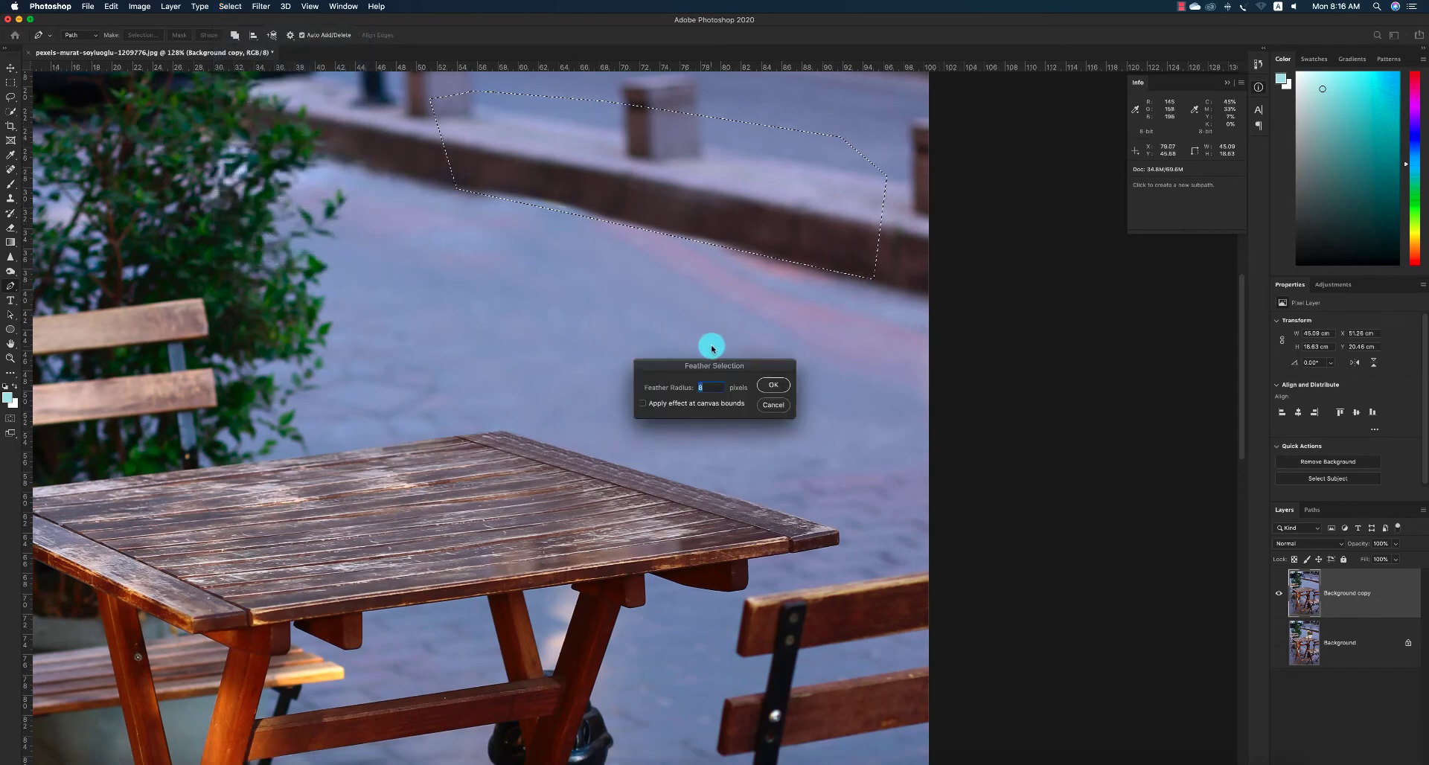
text(10)
key(Return)
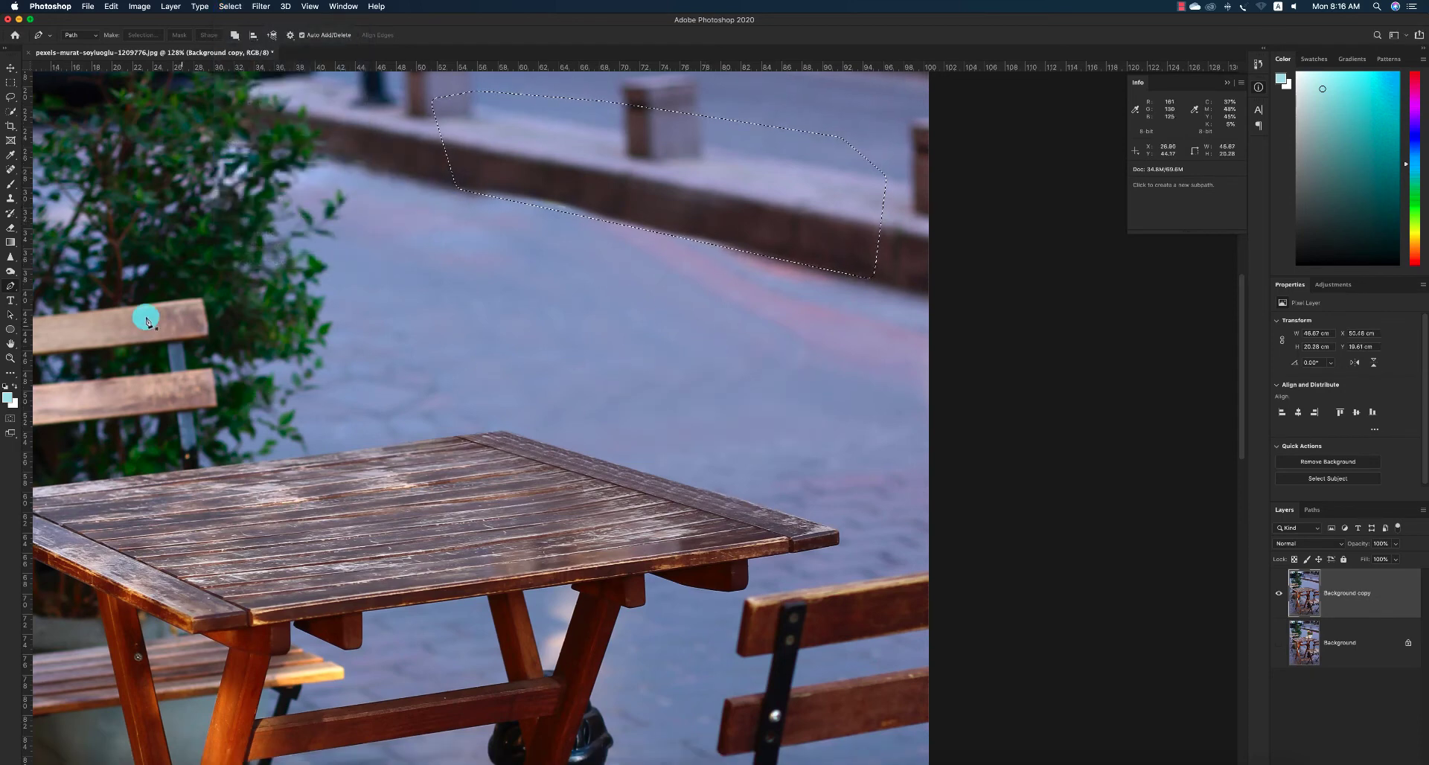
Switch to the Smudge tool for softening the curb's edge
click(11, 273)
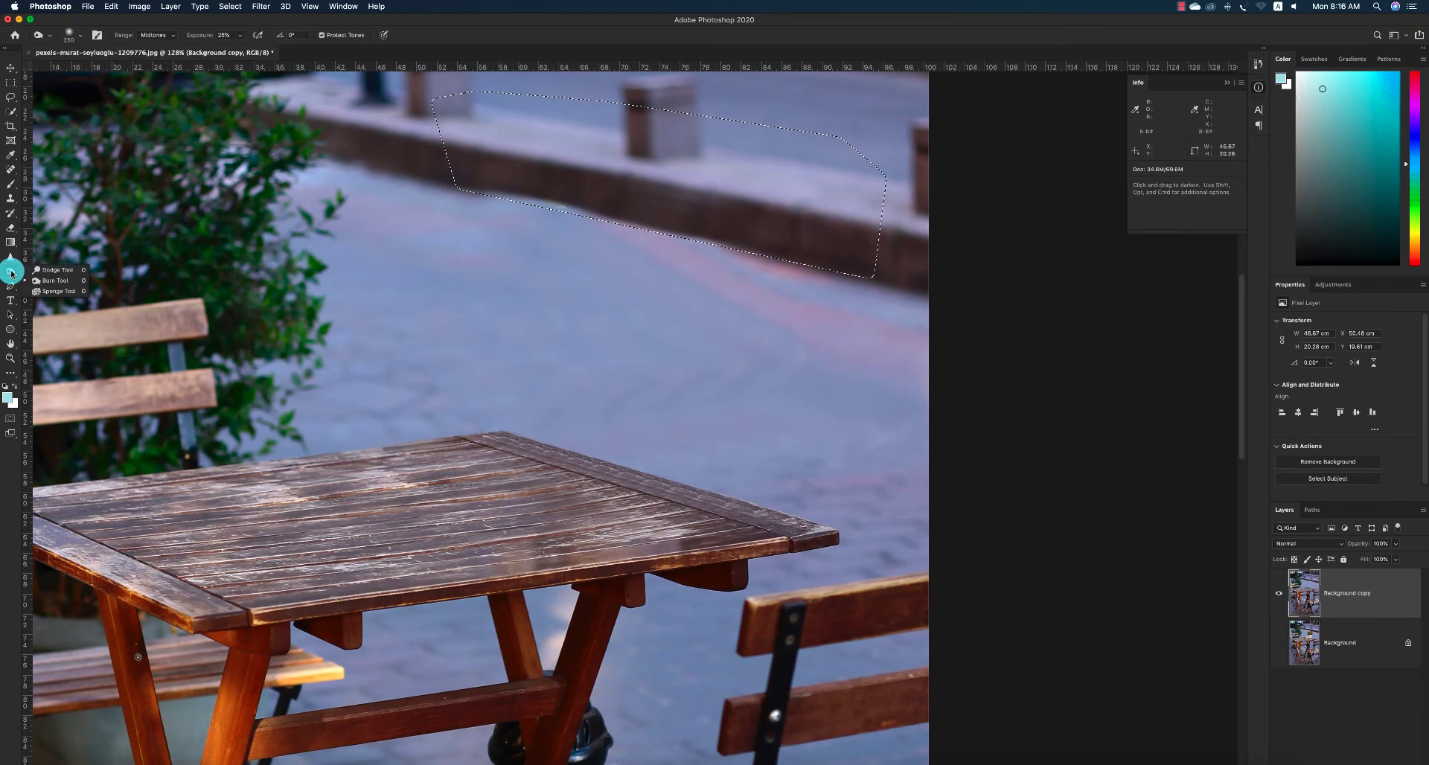
click(14, 263)
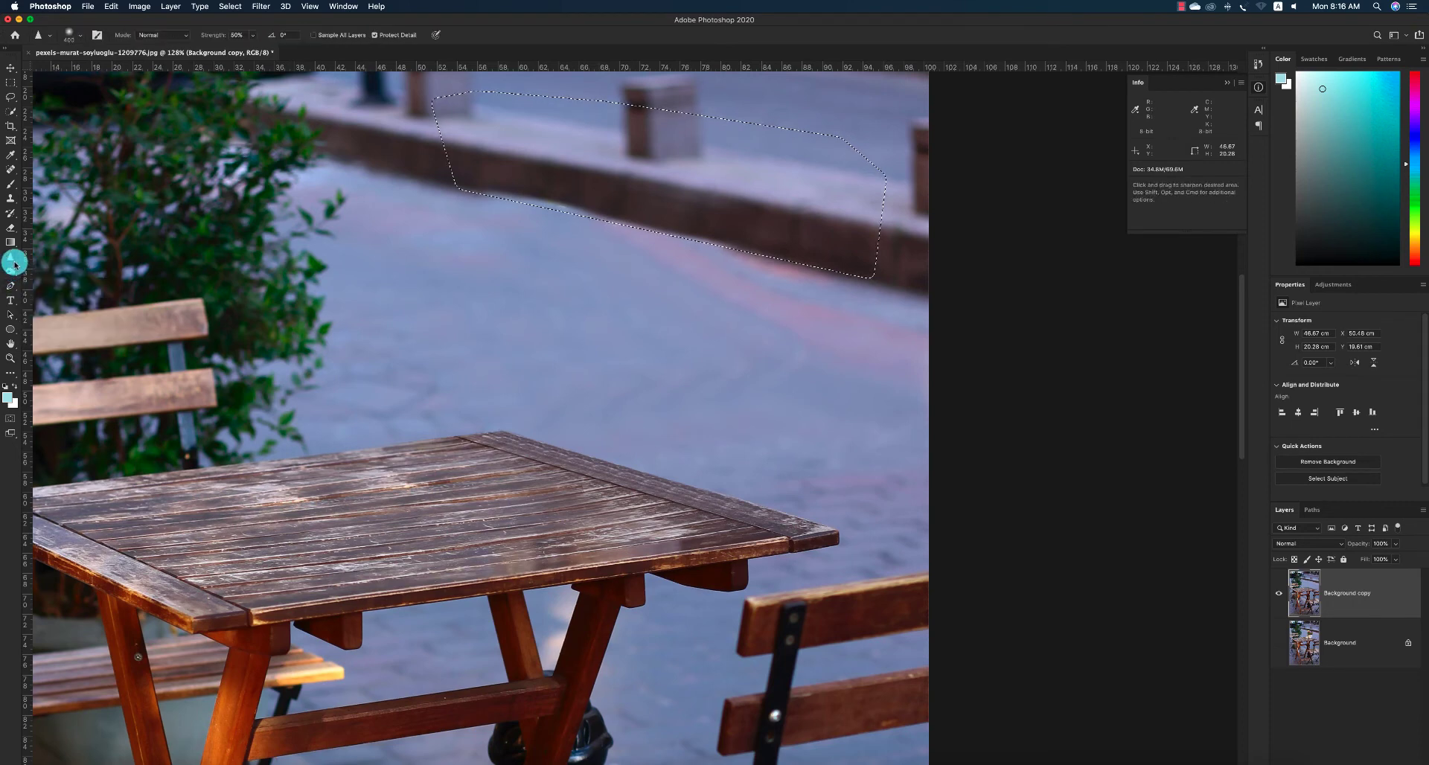
drag(14, 262, 48, 277)
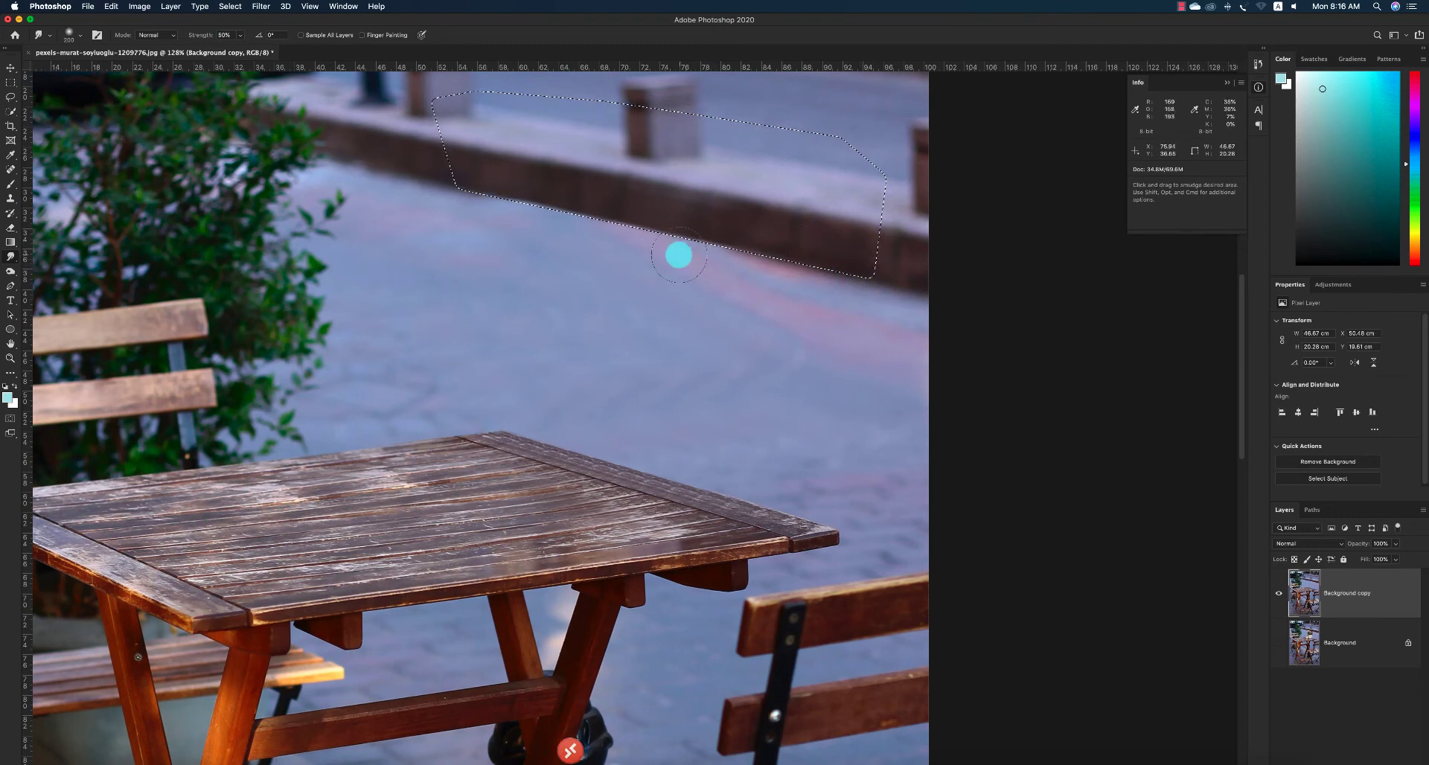
Check the retouched curb in the whole photo and clear the selection around it
key(z)
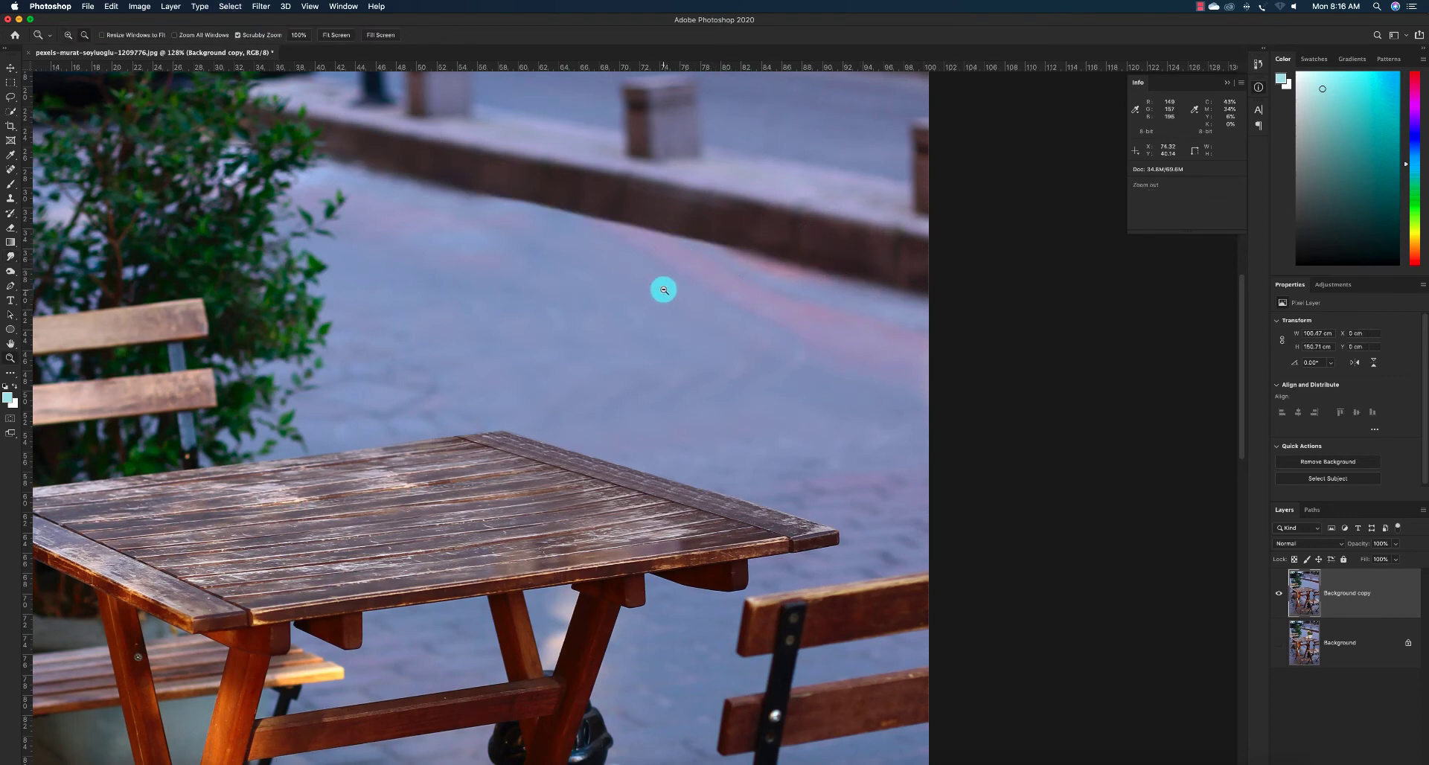
alt+click(663, 291)
alt+click(663, 290)
alt+click(662, 290)
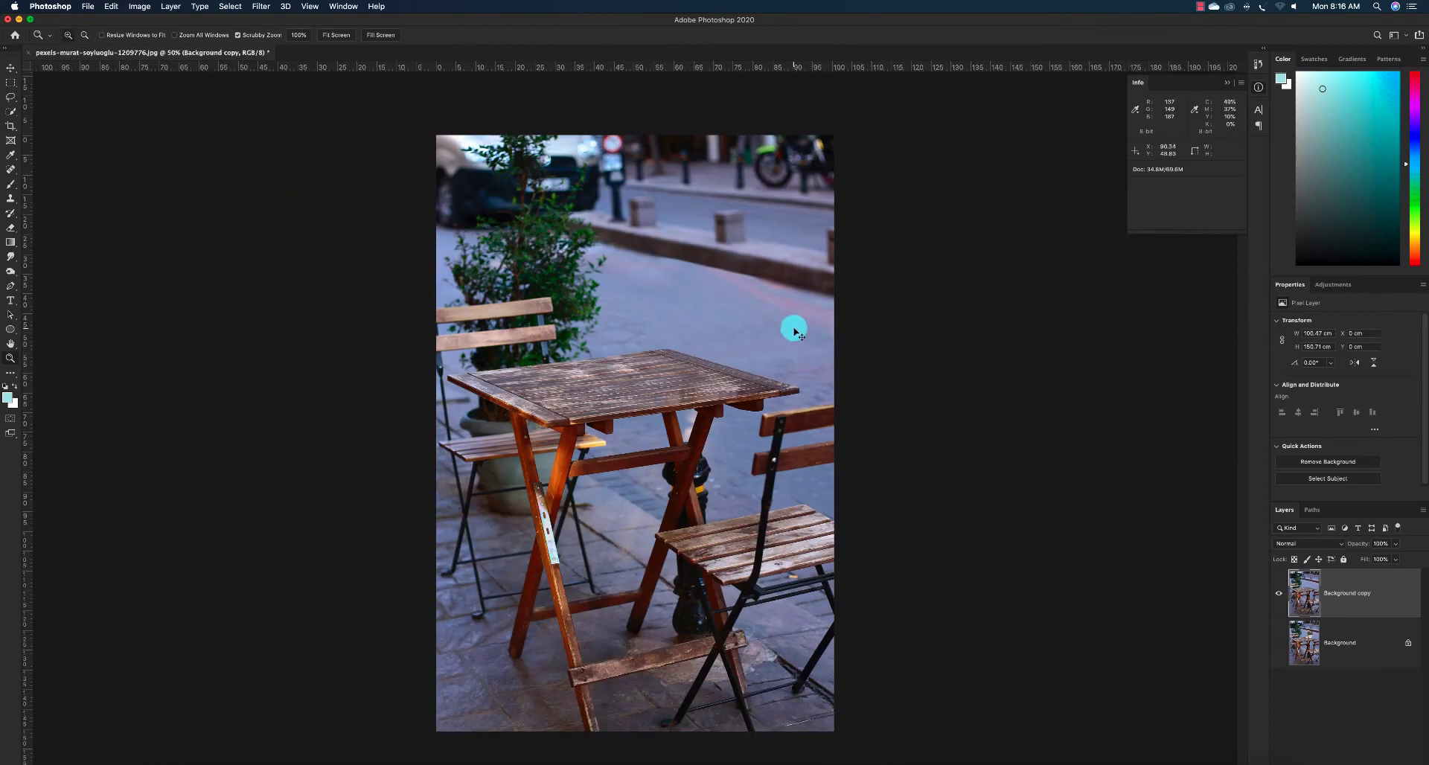
key(super+z)
drag(713, 266, 757, 289)
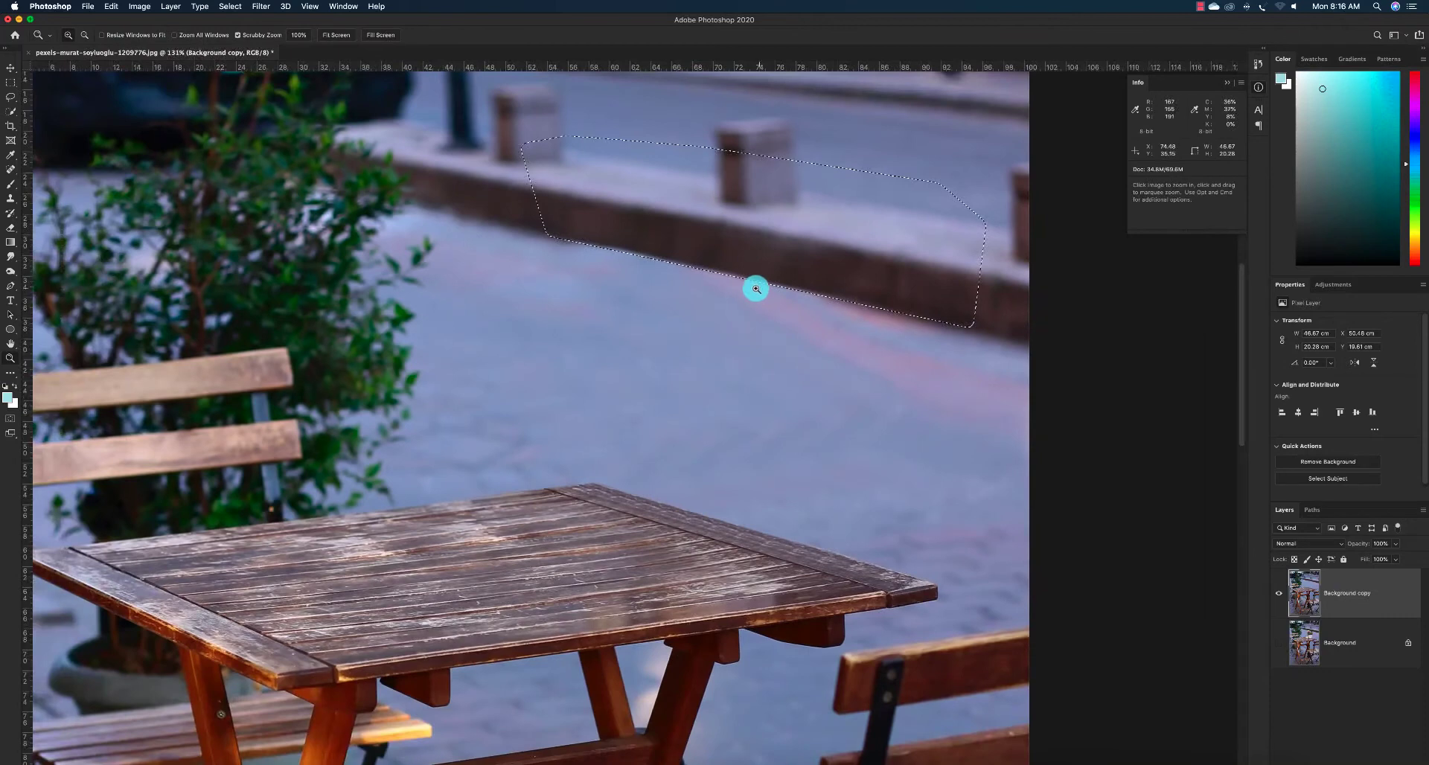
key(super+d)
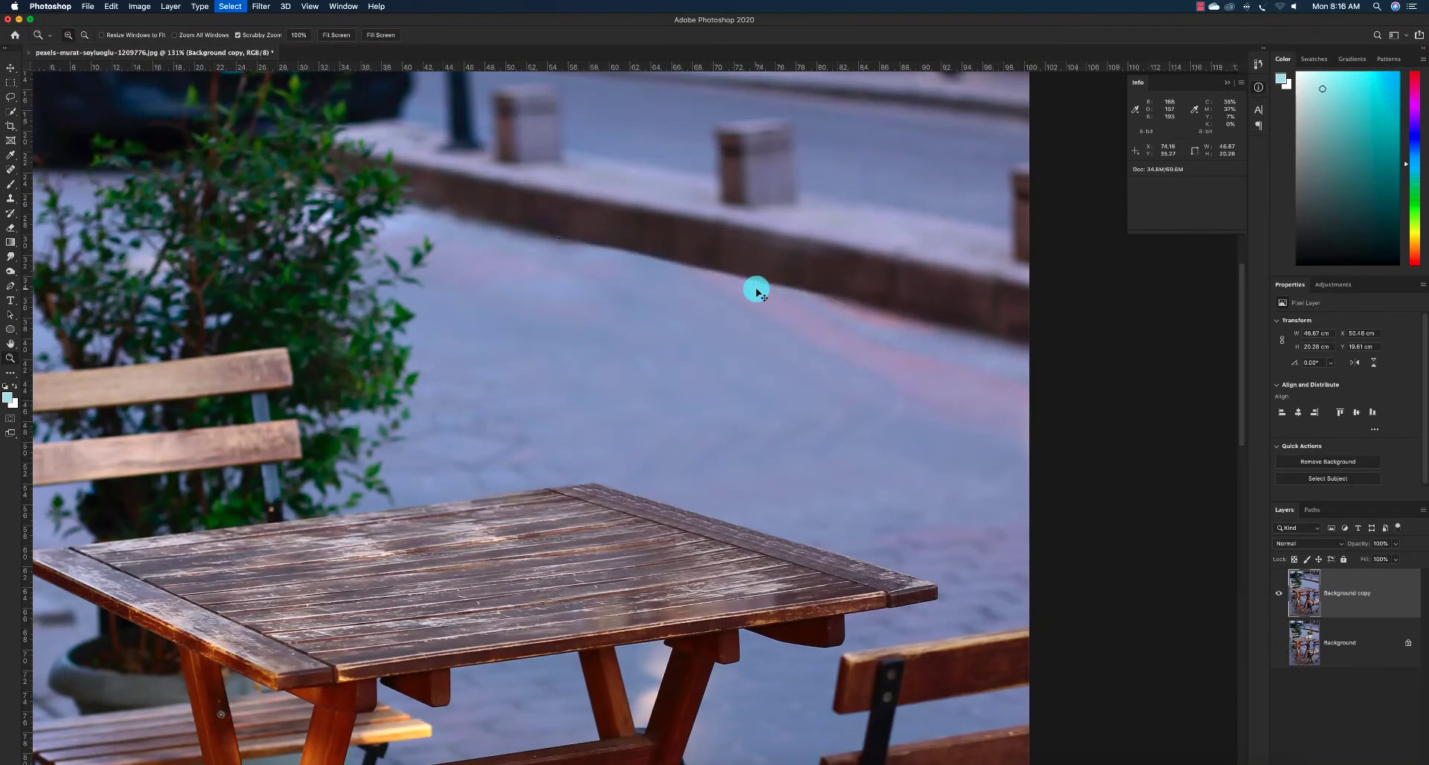
Soften the curb's lower edge by cloning along it with a smaller Clone Stamp brush at 66% opacity
scroll(744, 308, left, 3)
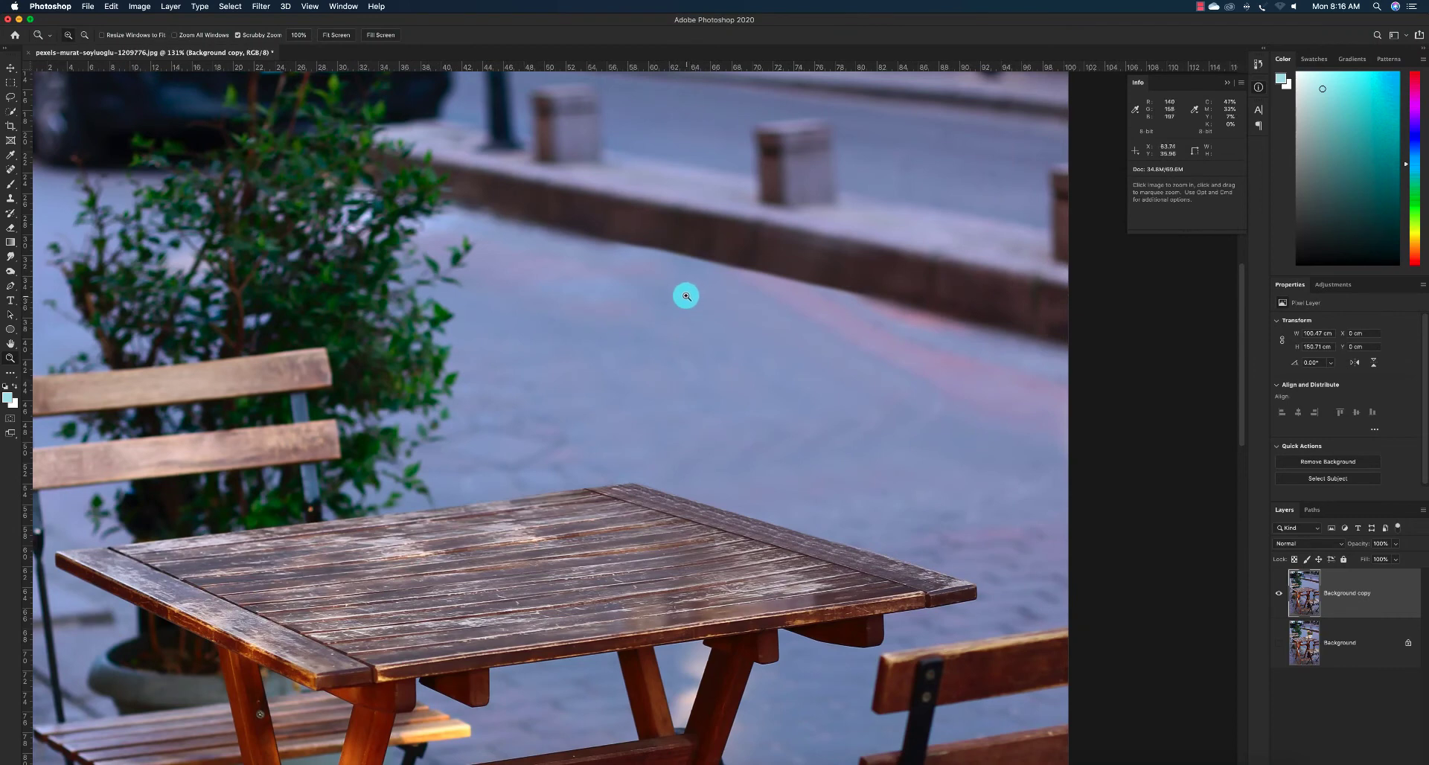
key(d)
scroll(605, 255, down, 1)
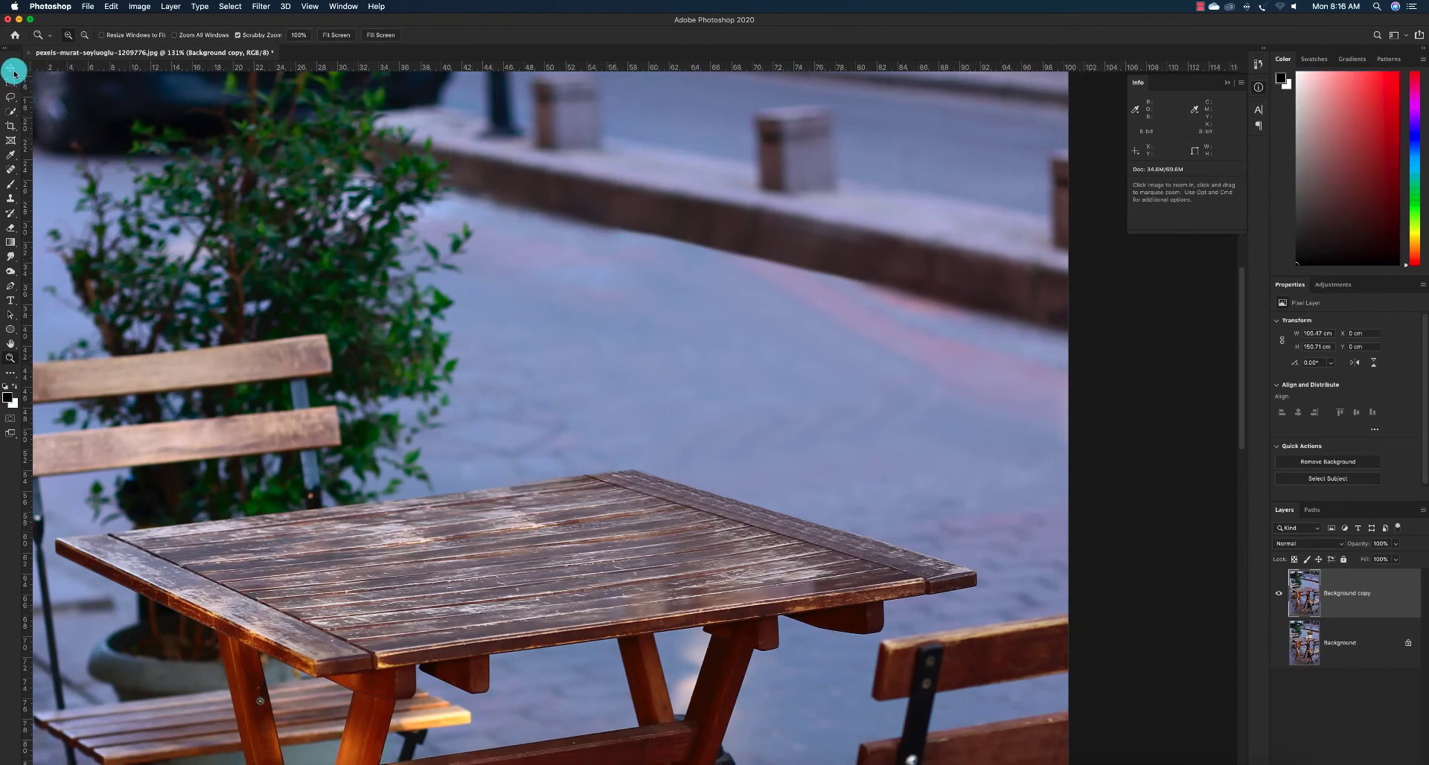
key(s)
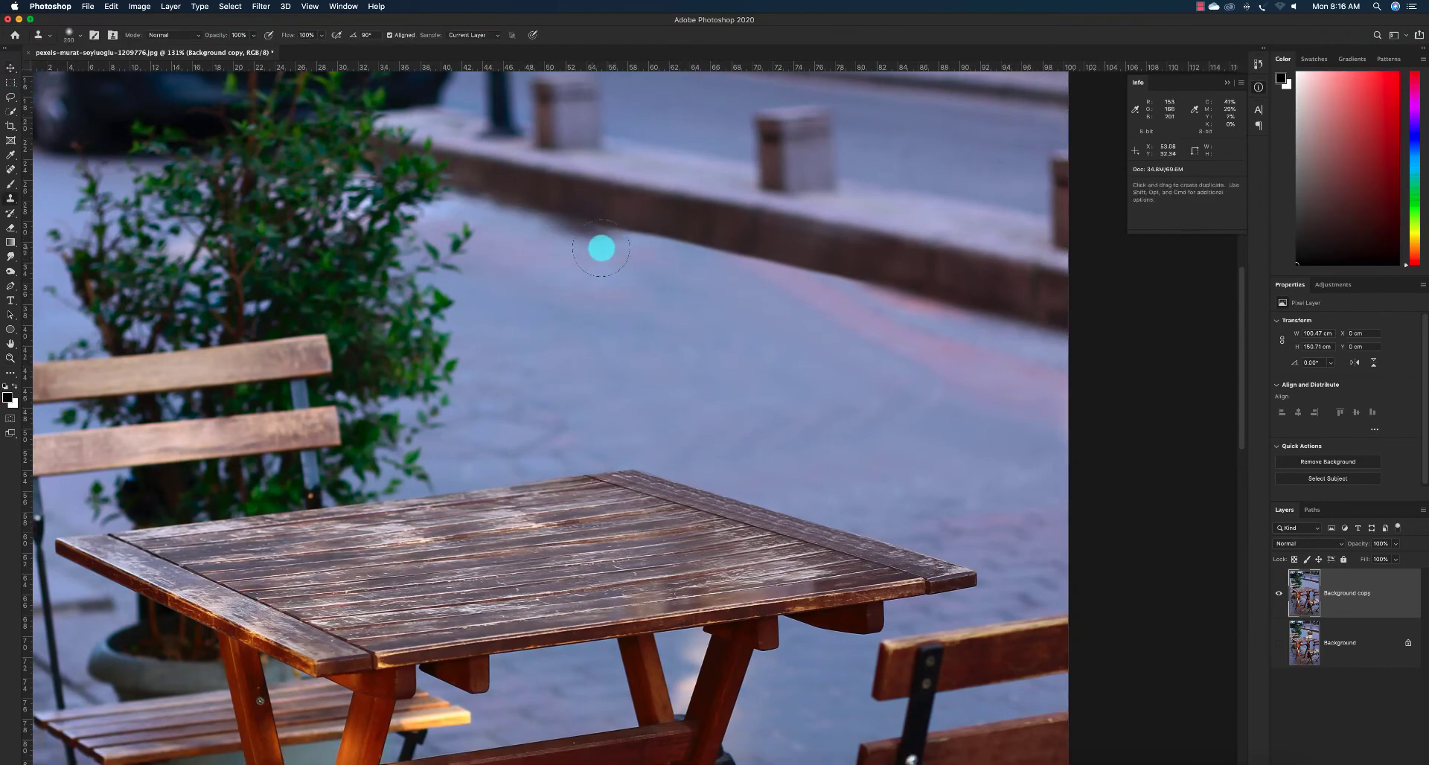
key(bracketleft)
key(bracketleft)
key(bracketleft)
key(bracketleft)
key(bracketleft)
scroll(602, 245, down, 1)
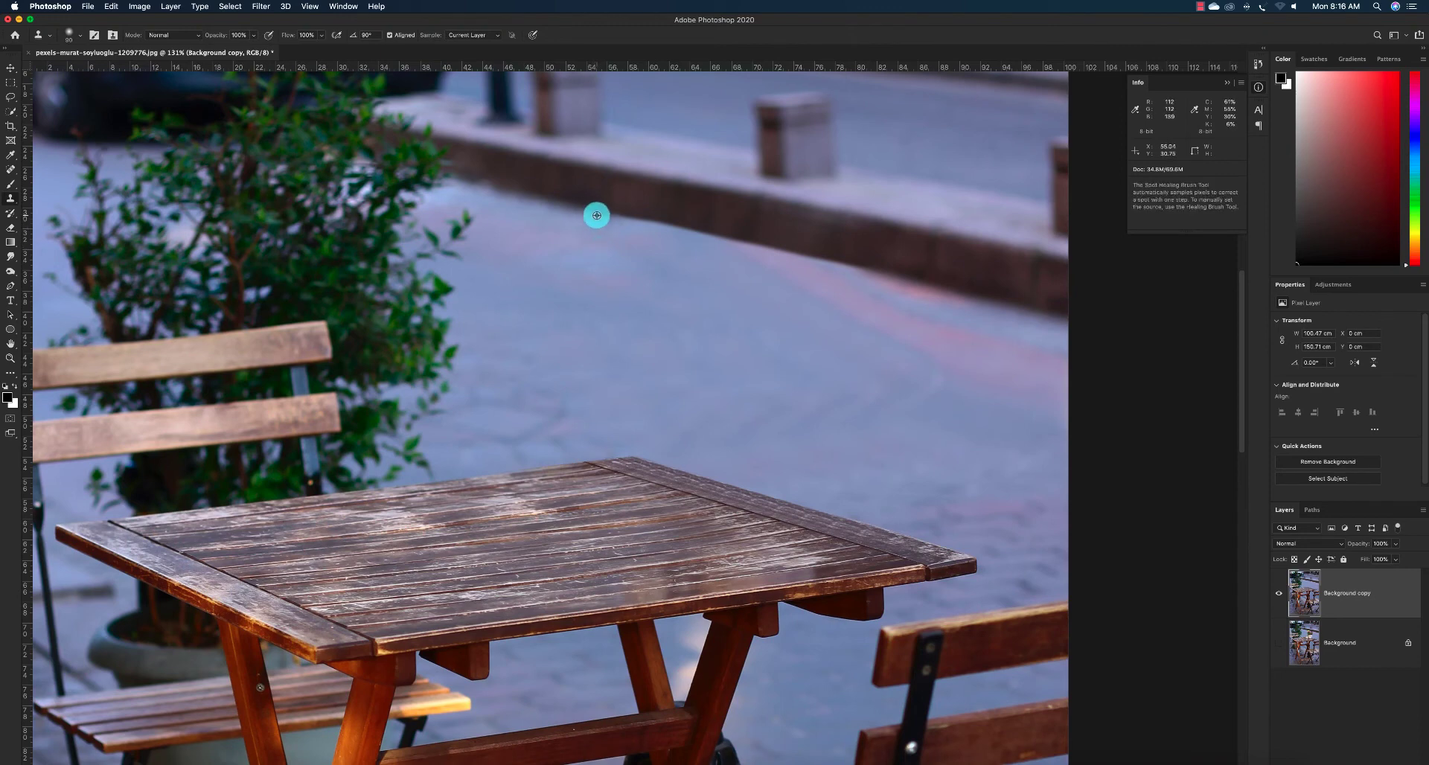
click(253, 39)
click(237, 49)
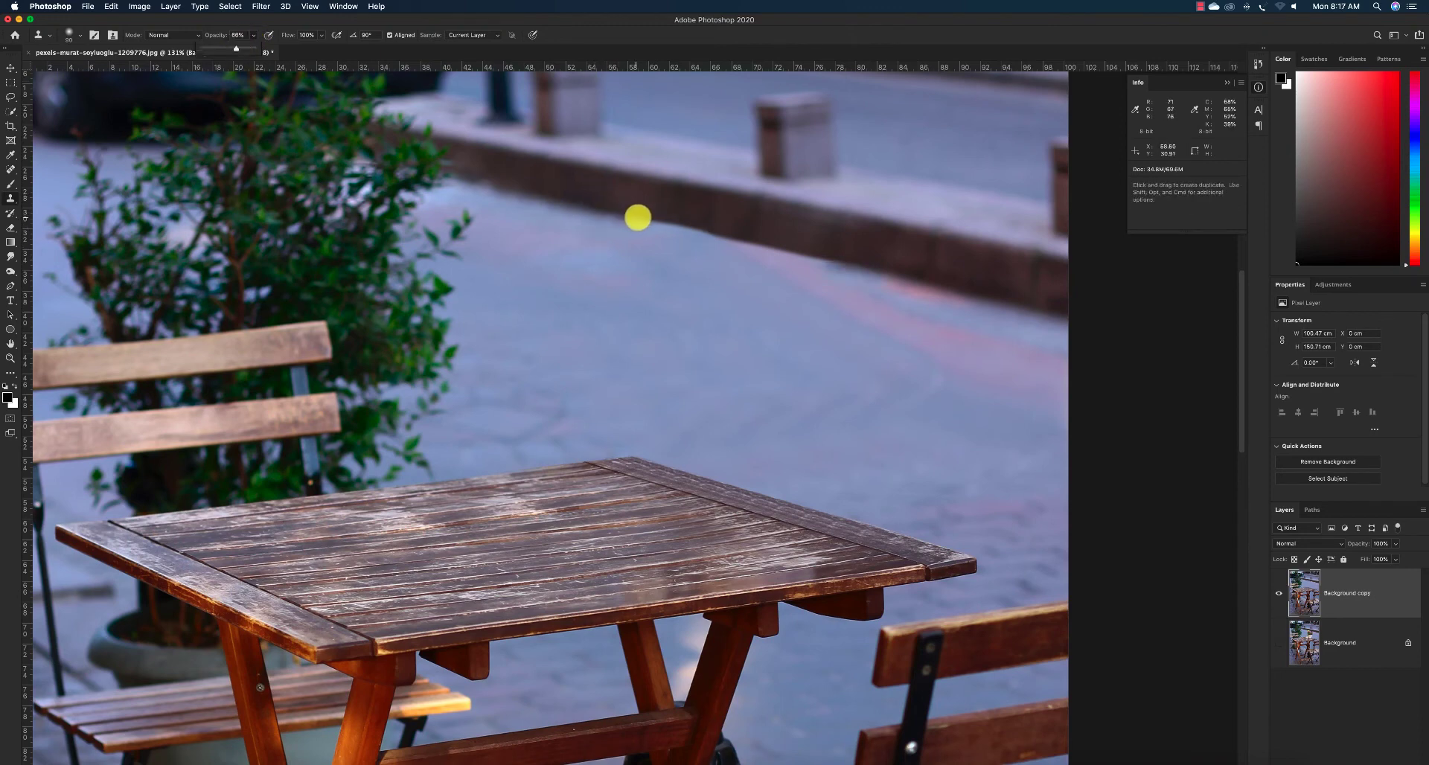
scroll(638, 217, down, 1)
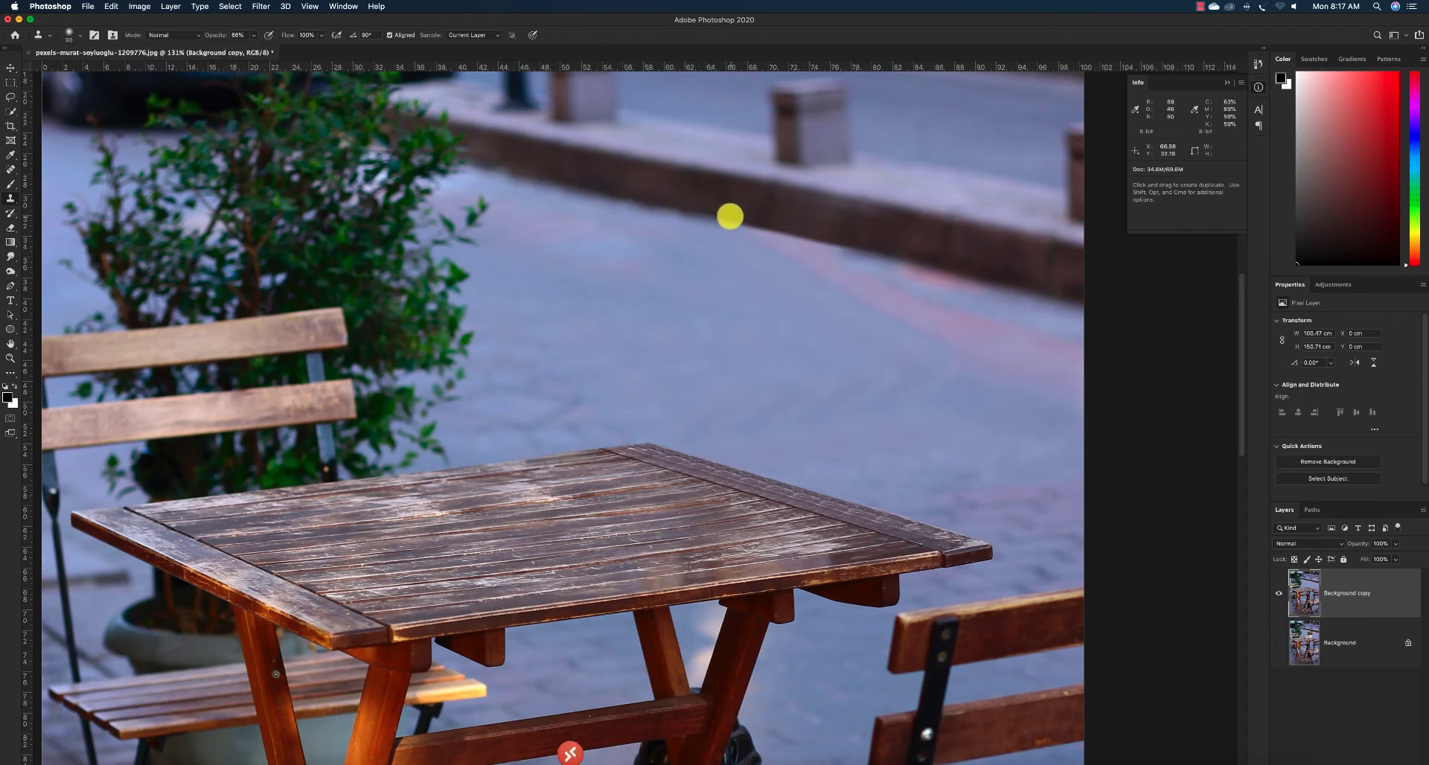
mouse_move(730, 216)
mouse_down()
mouse_move(846, 243)
mouse_move(672, 211)
mouse_up()
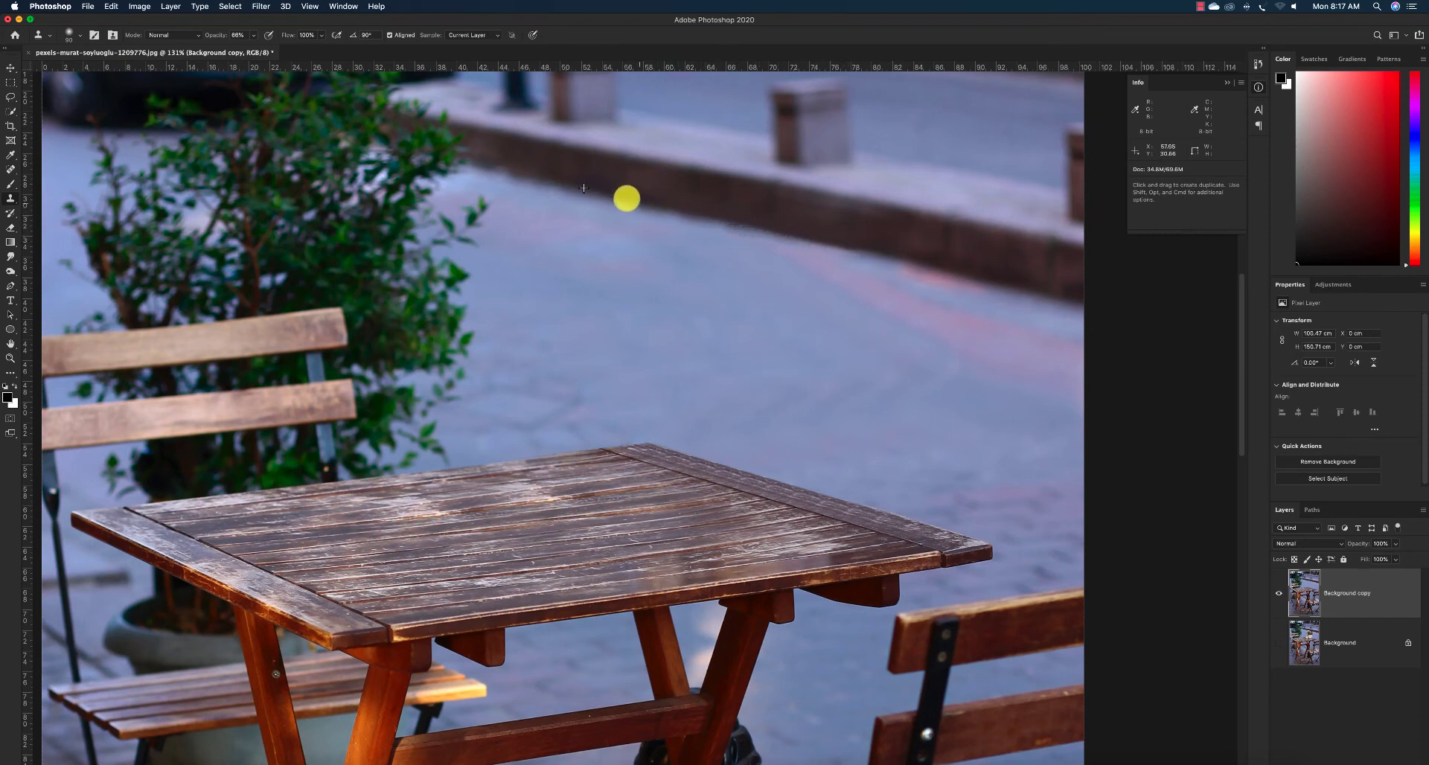
key(z)
alt+click(714, 277)
alt+click(714, 277)
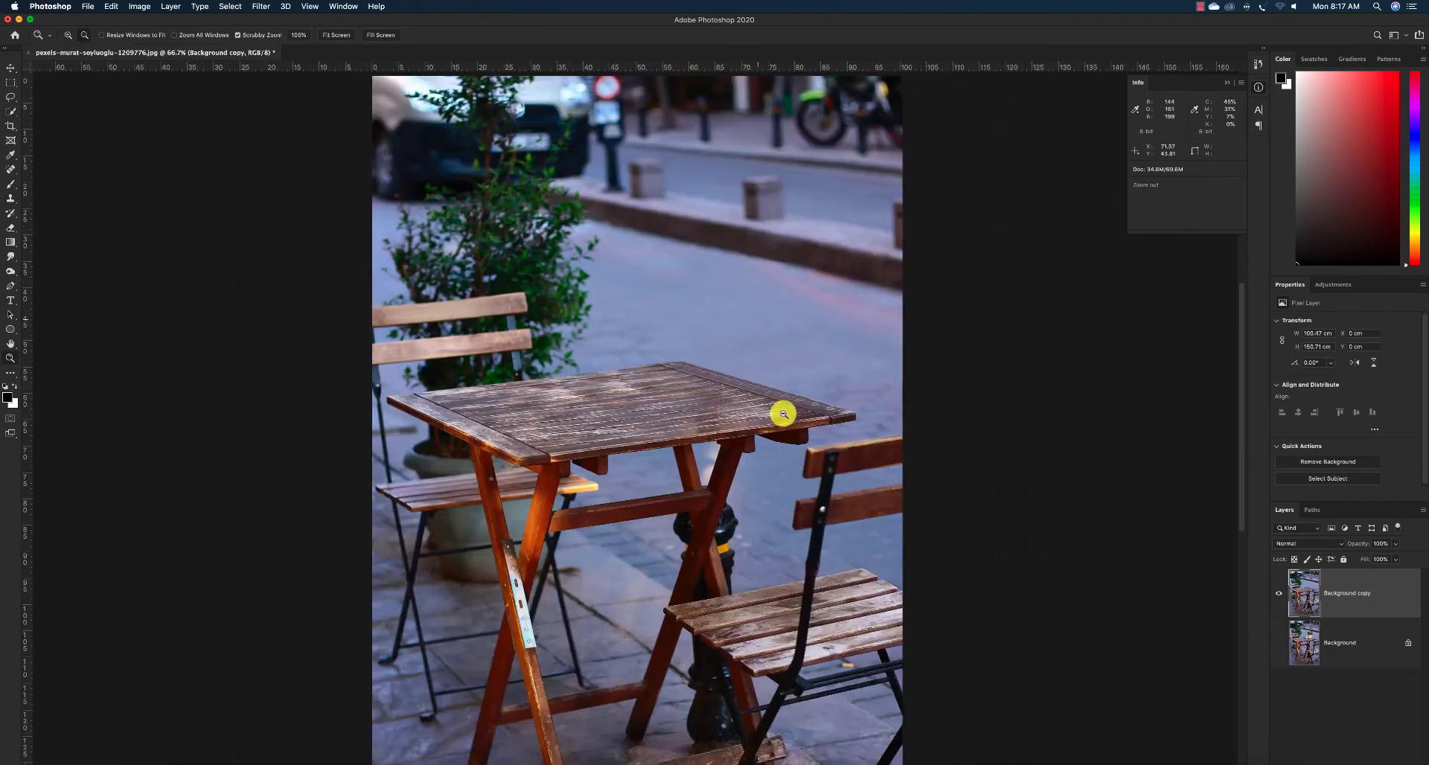
Add a Color Lookup adjustment layer above the retouched photo and apply the Crisp_Warm.look 3DLUT
drag(657, 399, 674, 422)
key(v)
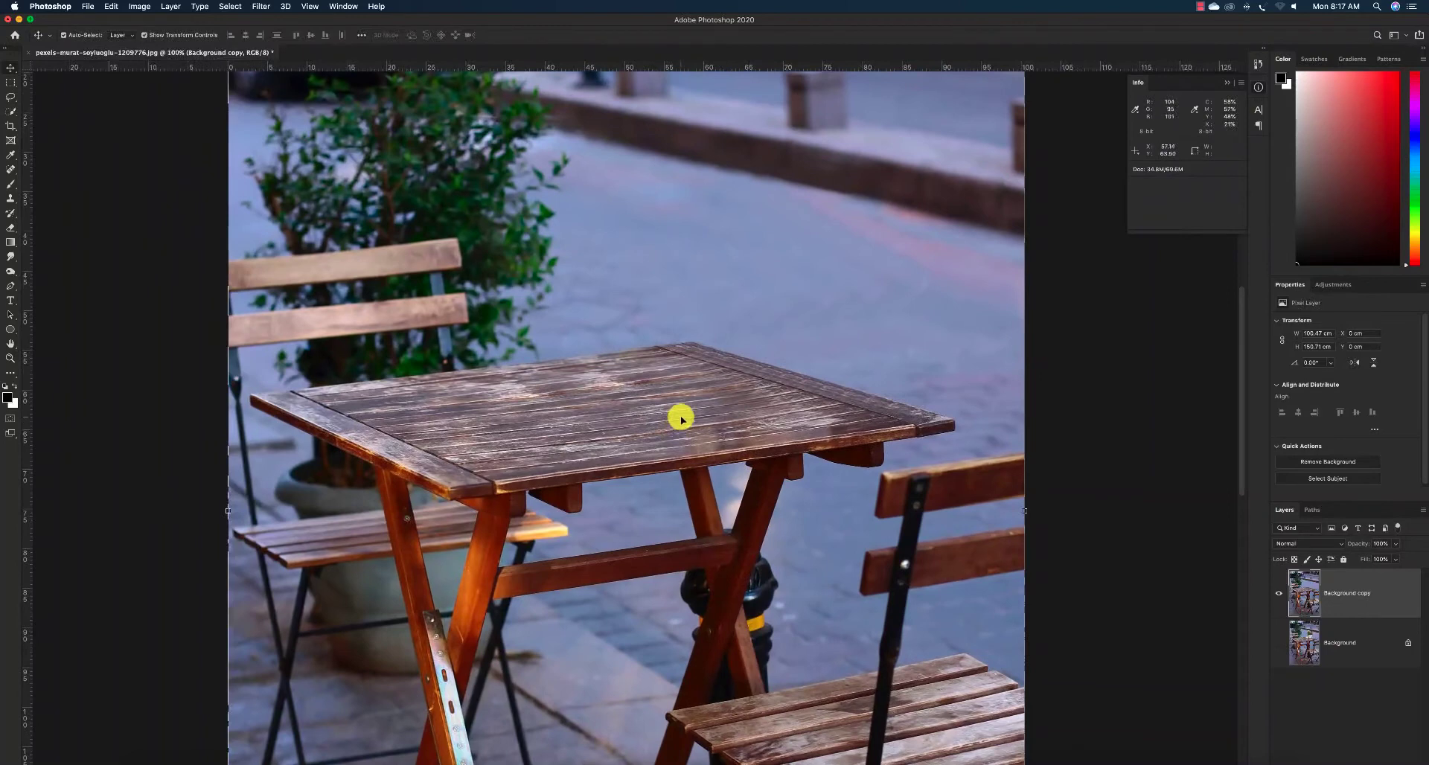
click(1393, 759)
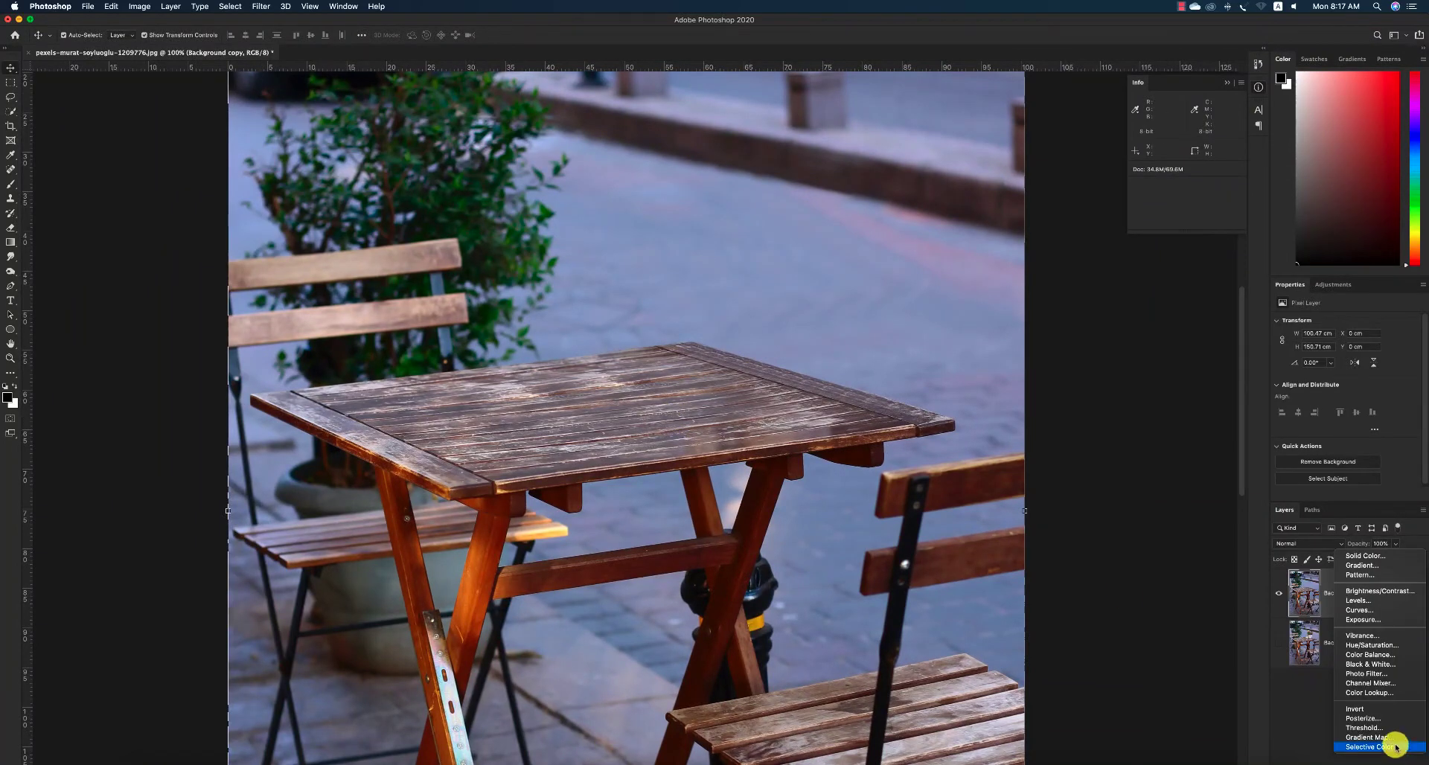
click(1369, 692)
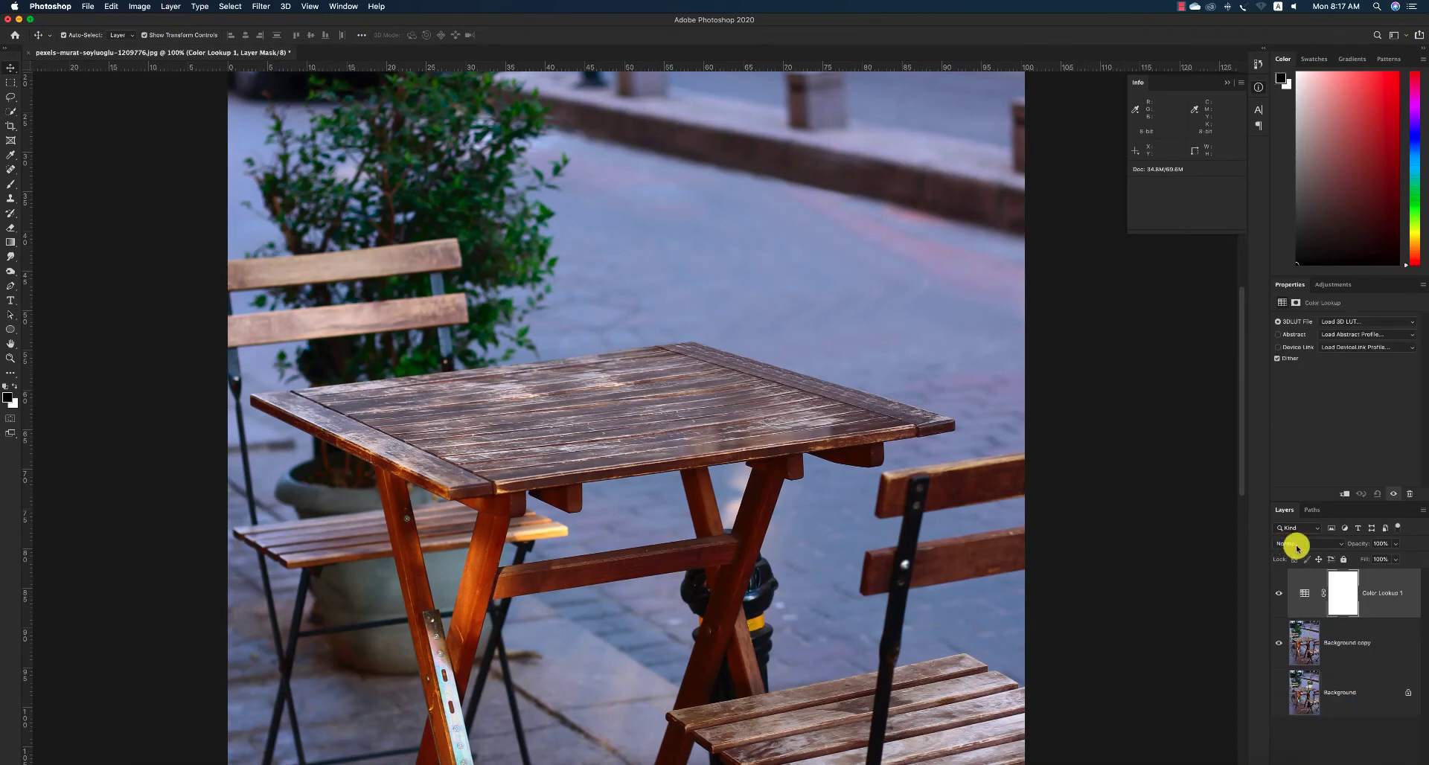
click(1303, 592)
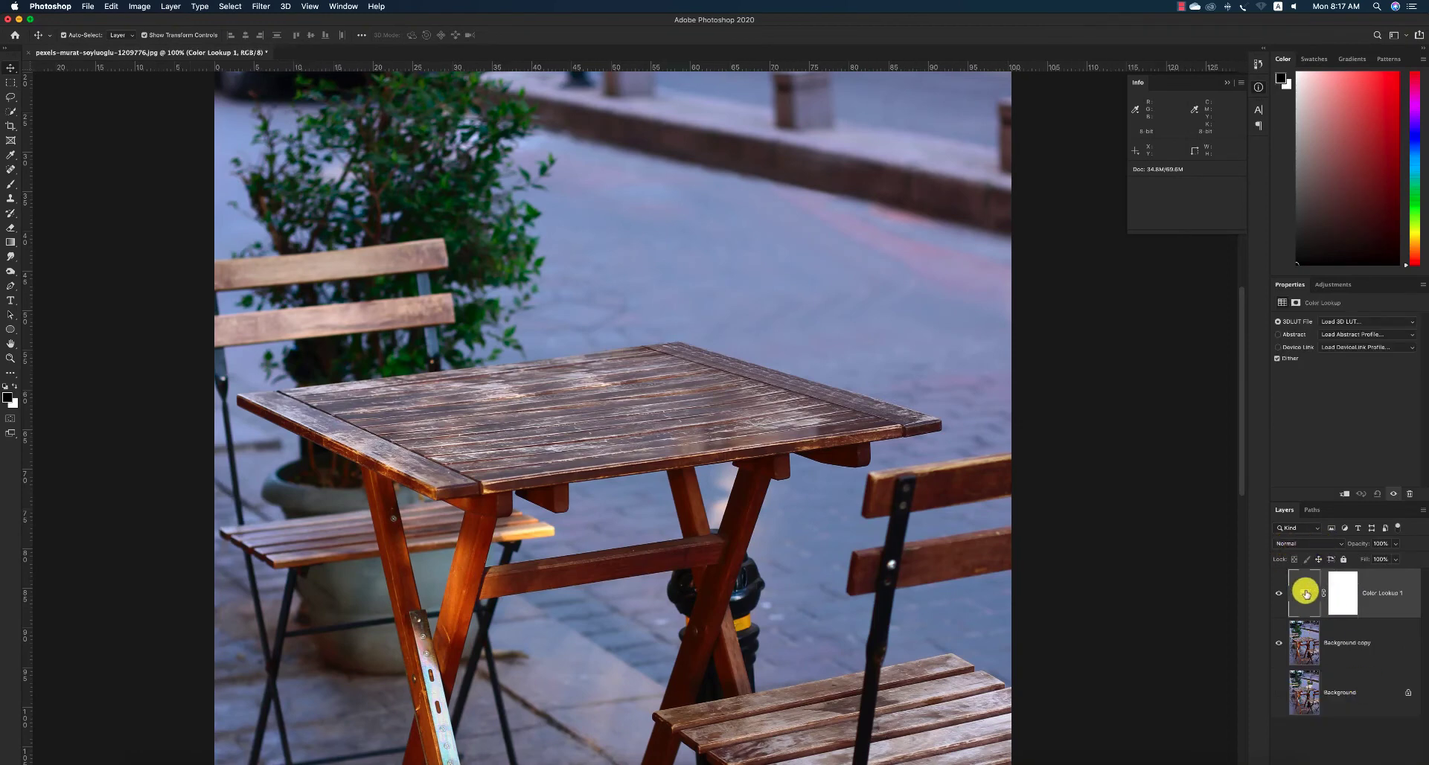
click(1340, 322)
click(1290, 393)
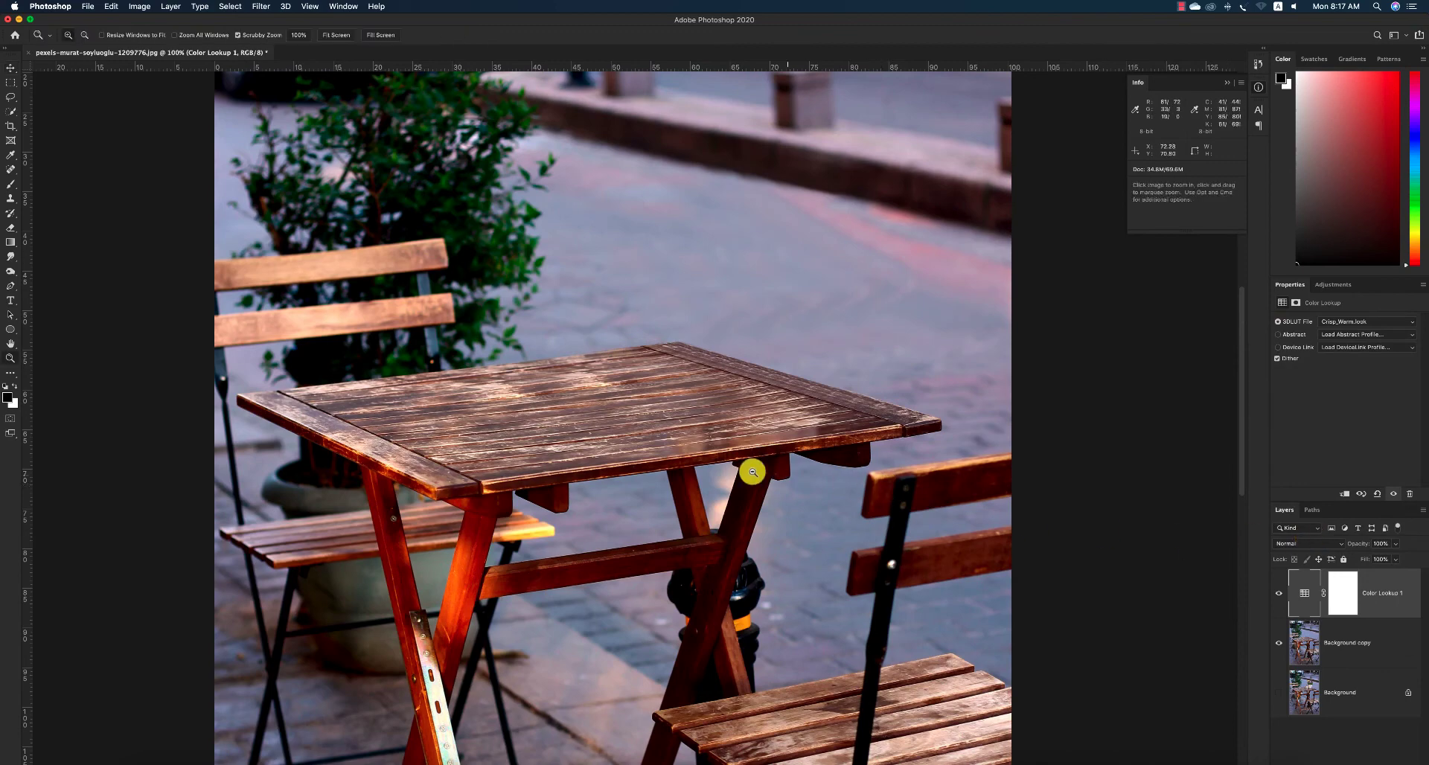
Compare the photo with and without the Color Lookup effect, and the retouched copy against the original Background layer
key(z)
alt+click(762, 446)
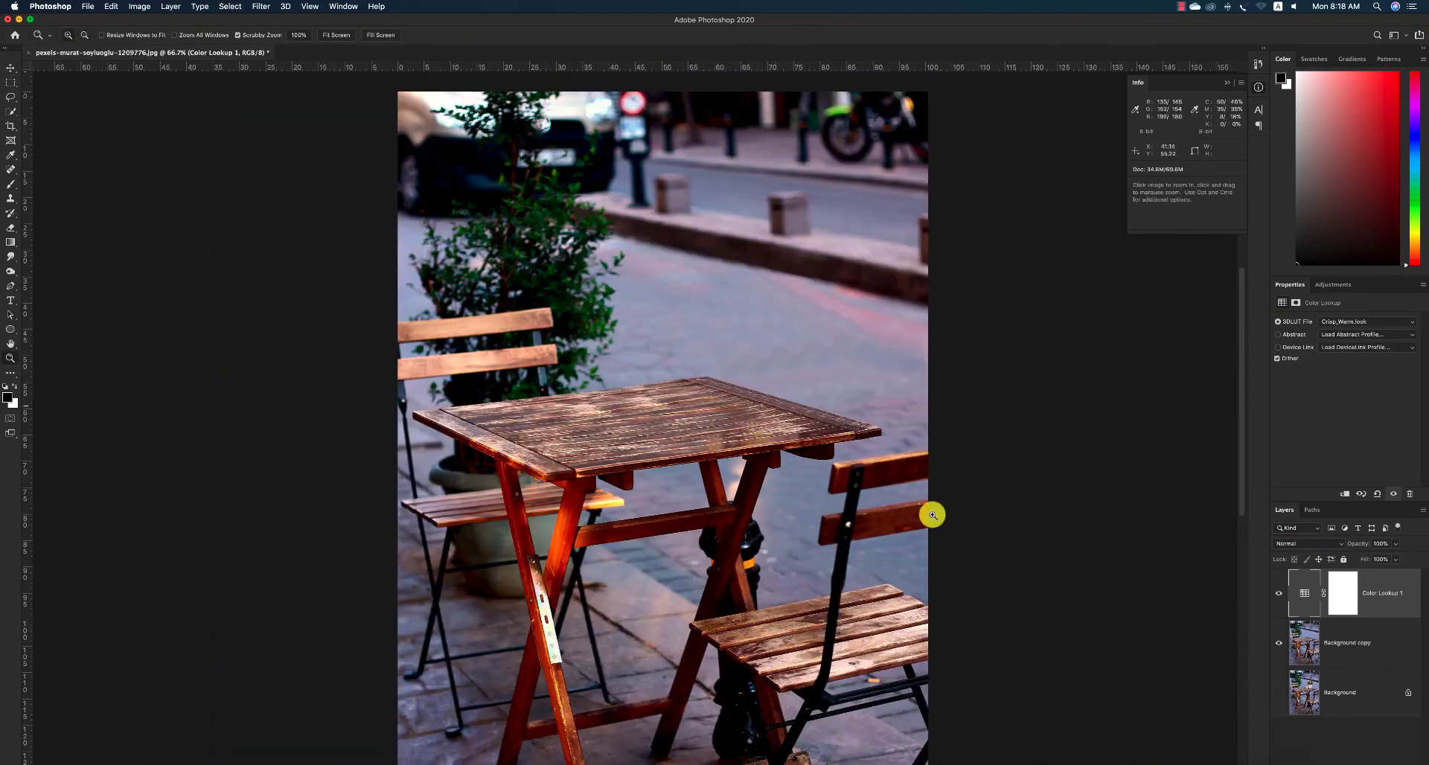
click(1278, 594)
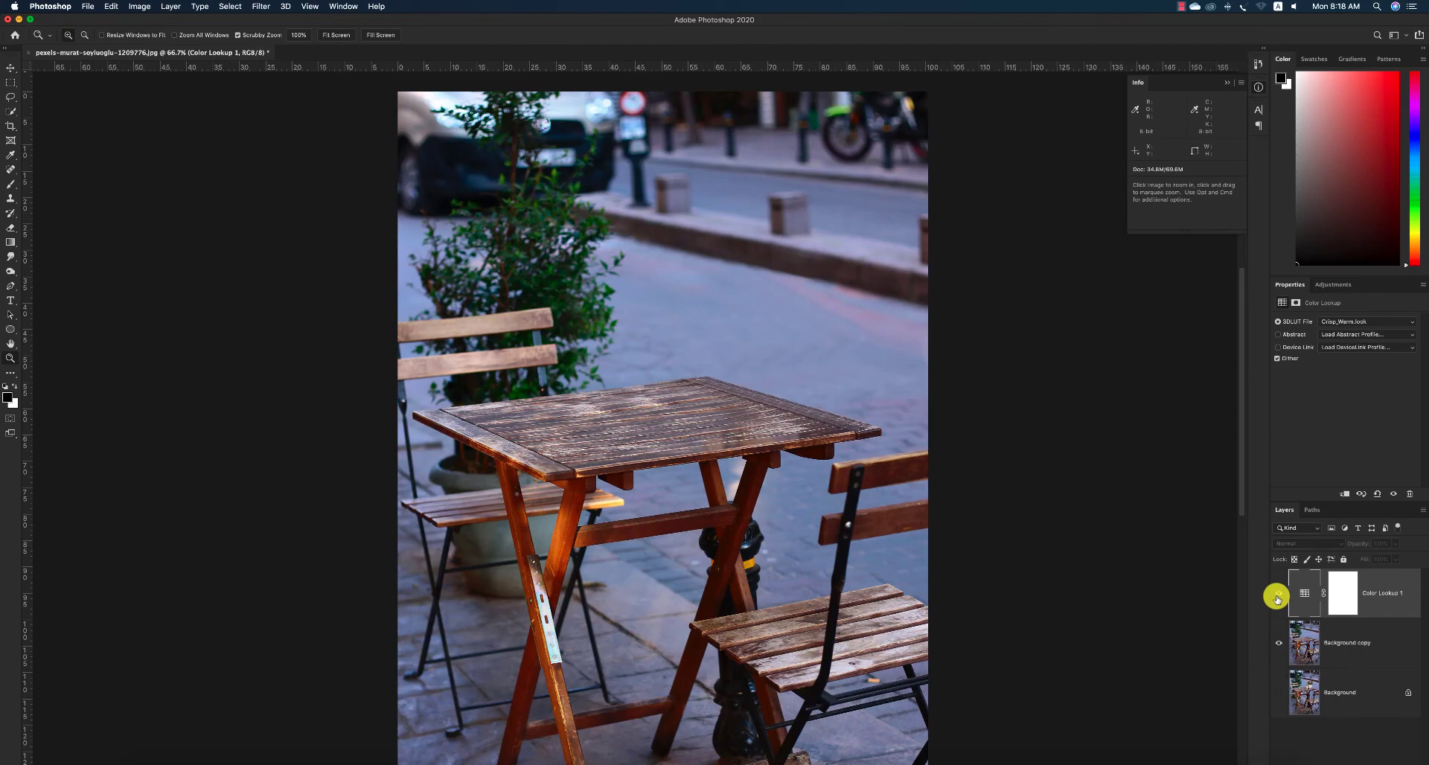
click(1278, 594)
click(1280, 643)
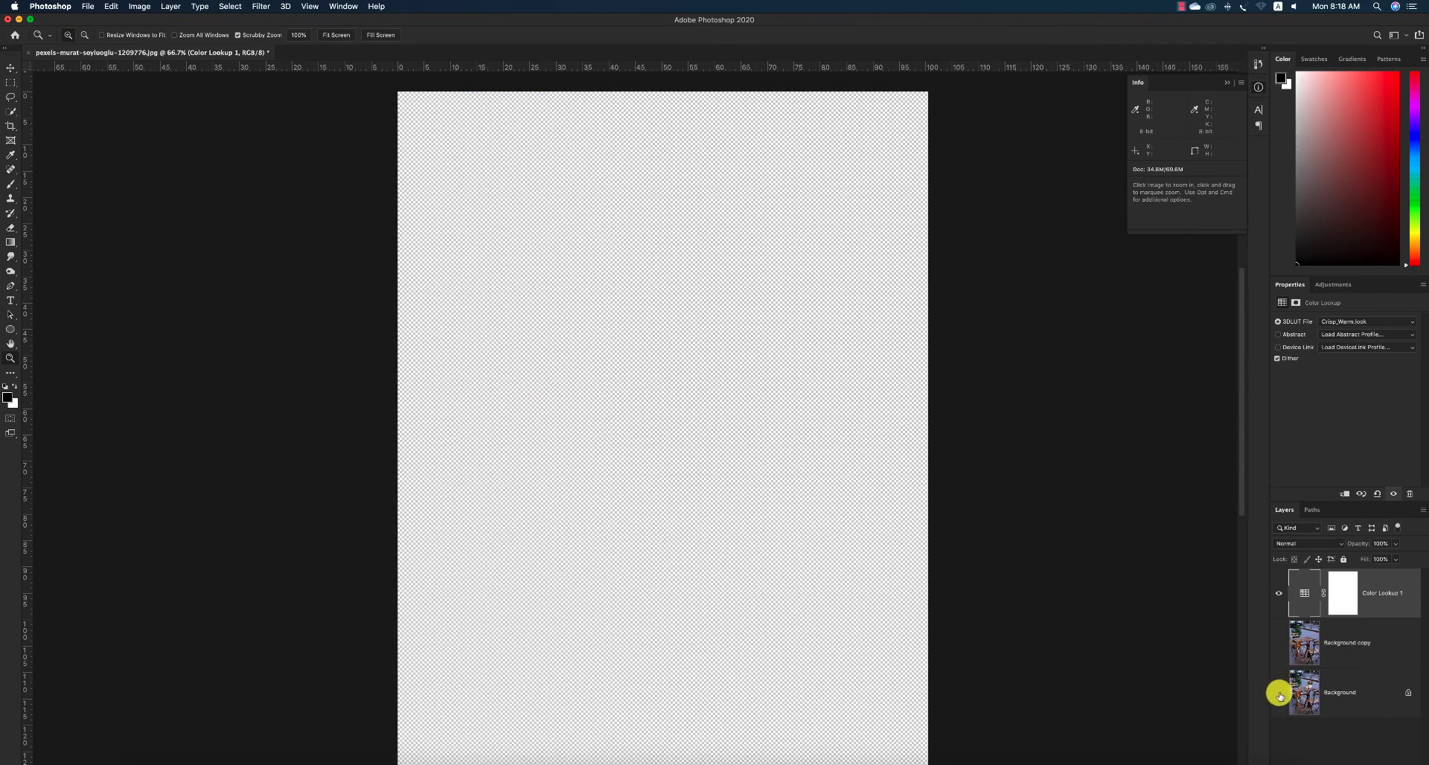
click(1278, 693)
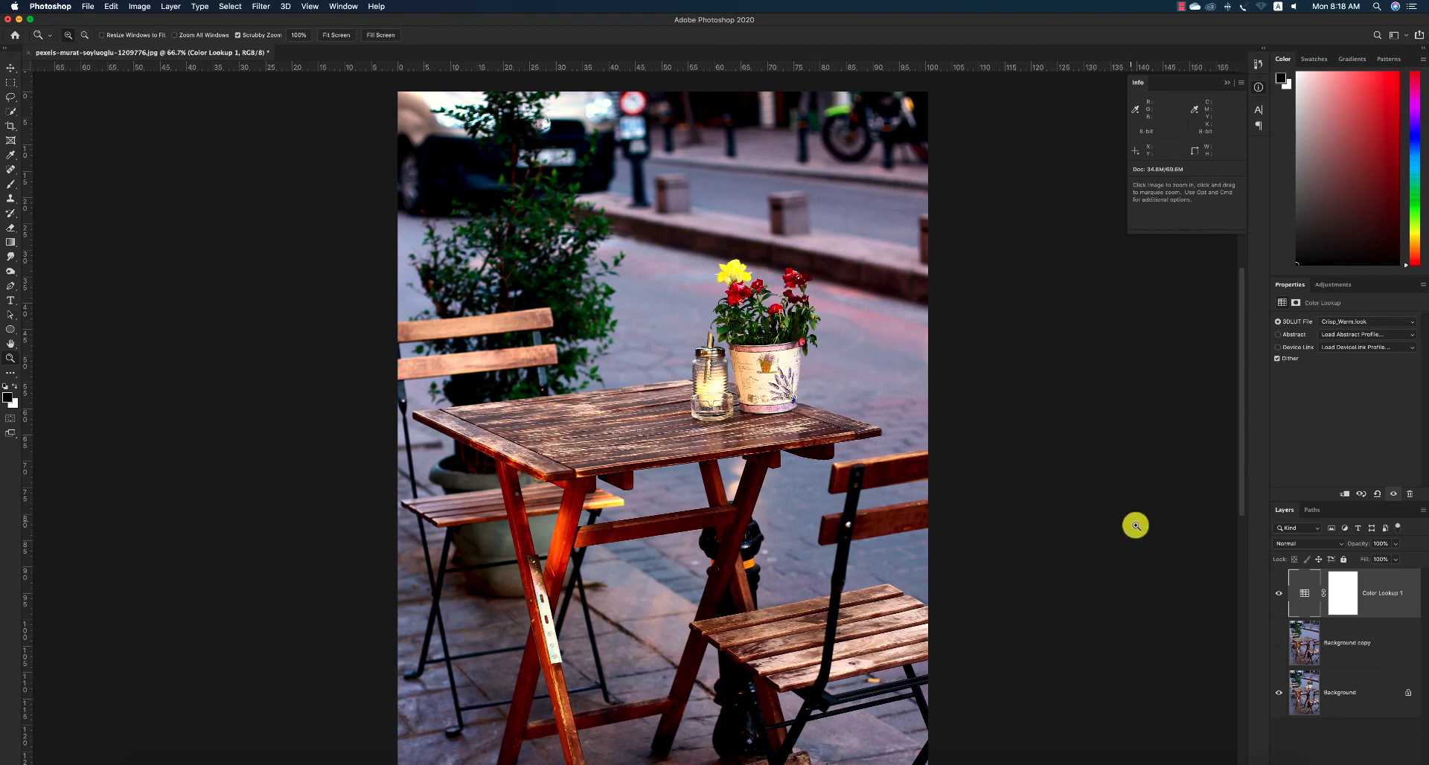
click(1277, 643)
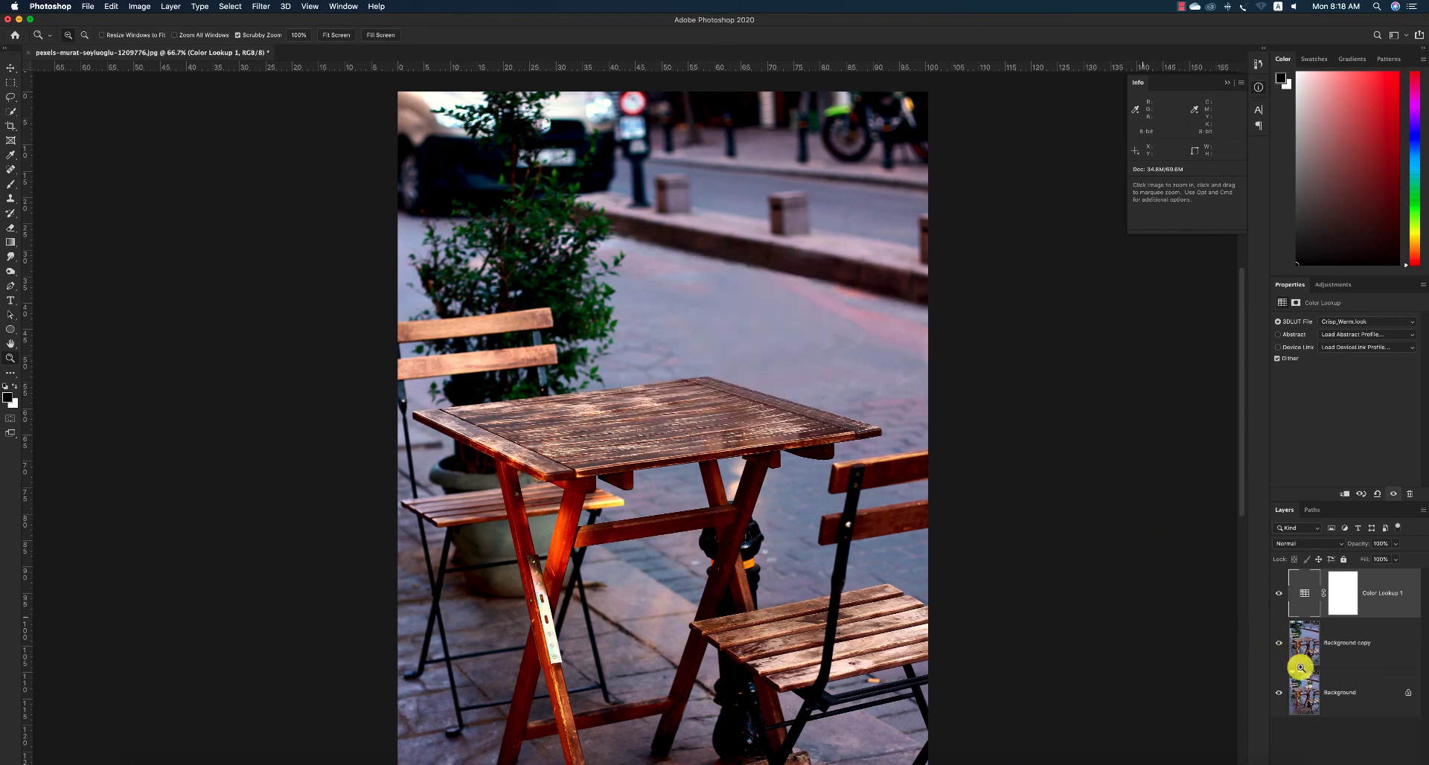
alt+click(828, 612)
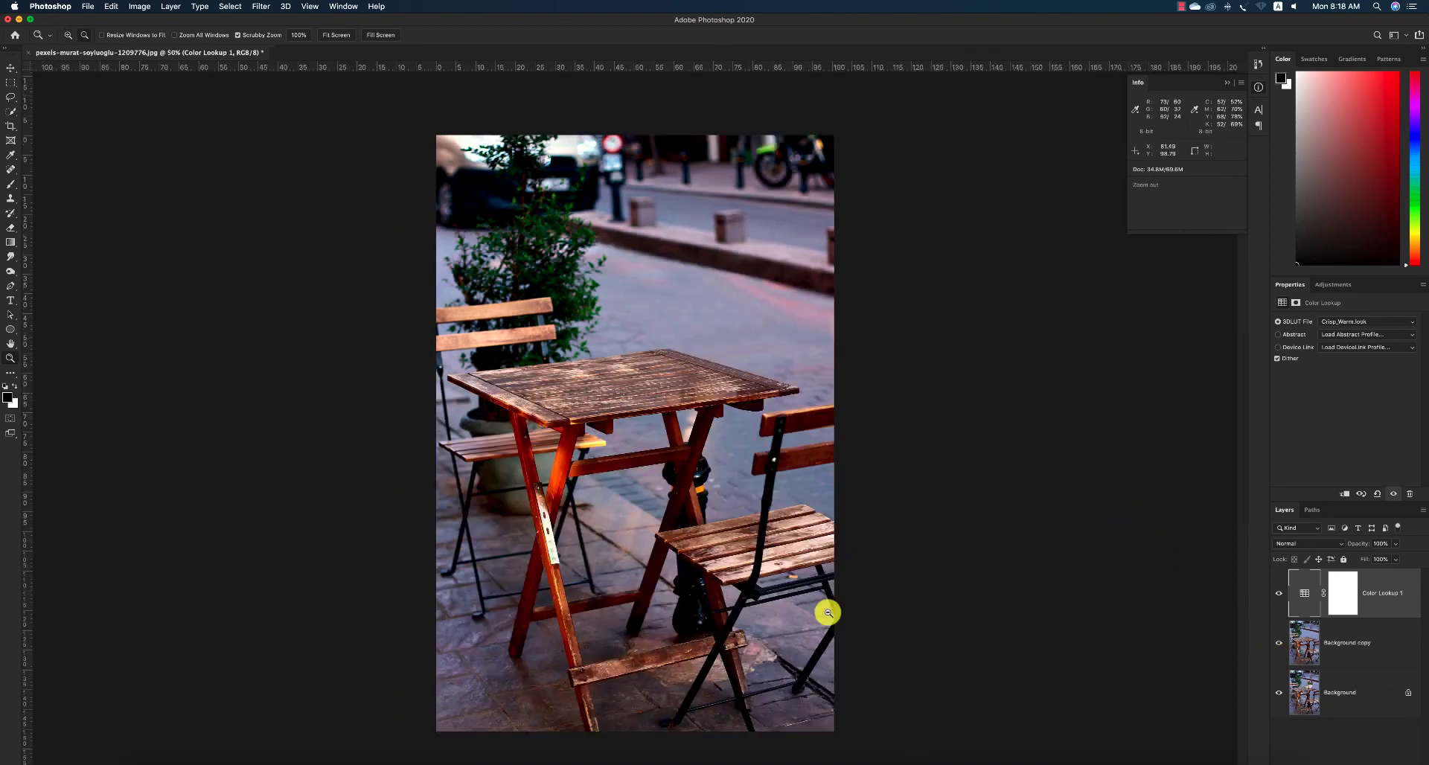
drag(684, 422, 726, 465)
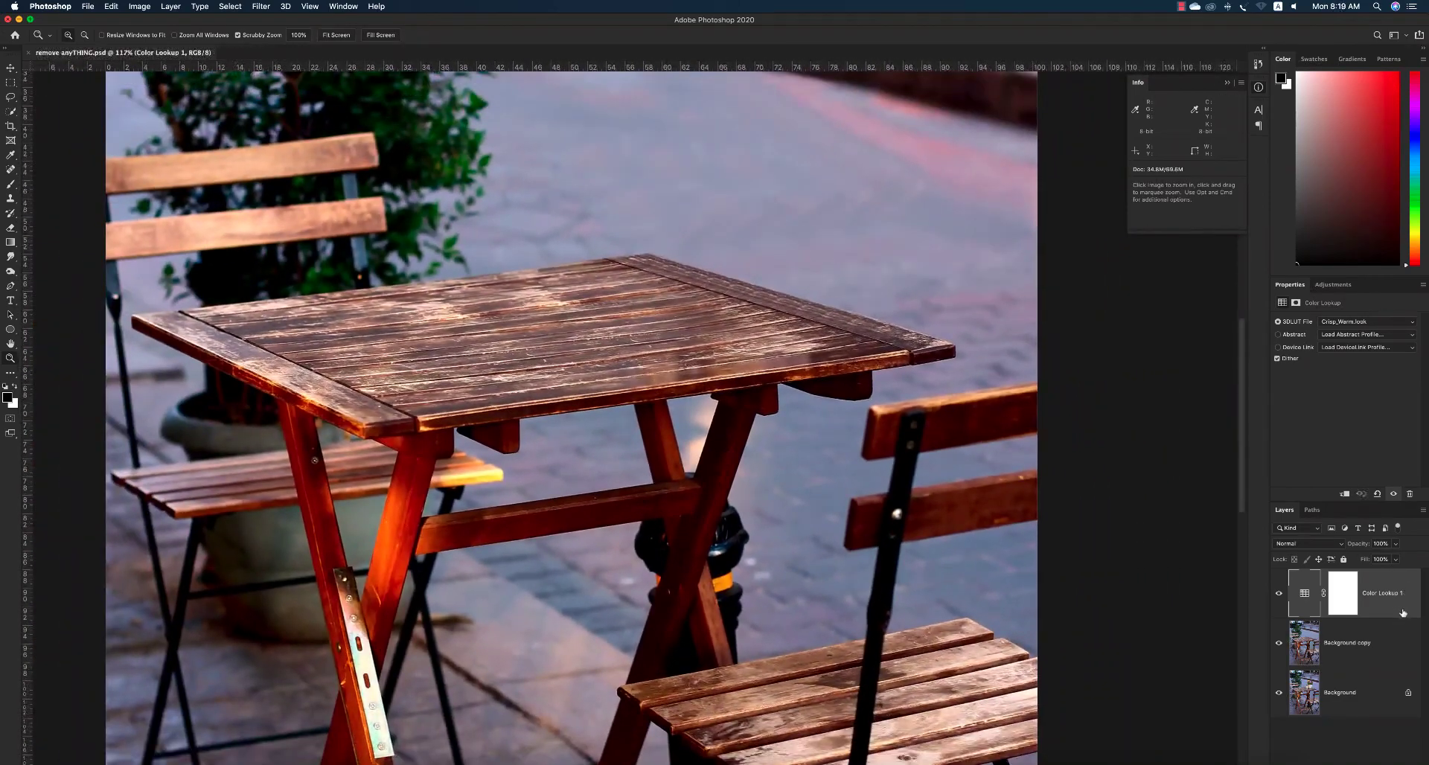
Convert the locked Background into a regular layer at the very top of the layer stack
click(1321, 701)
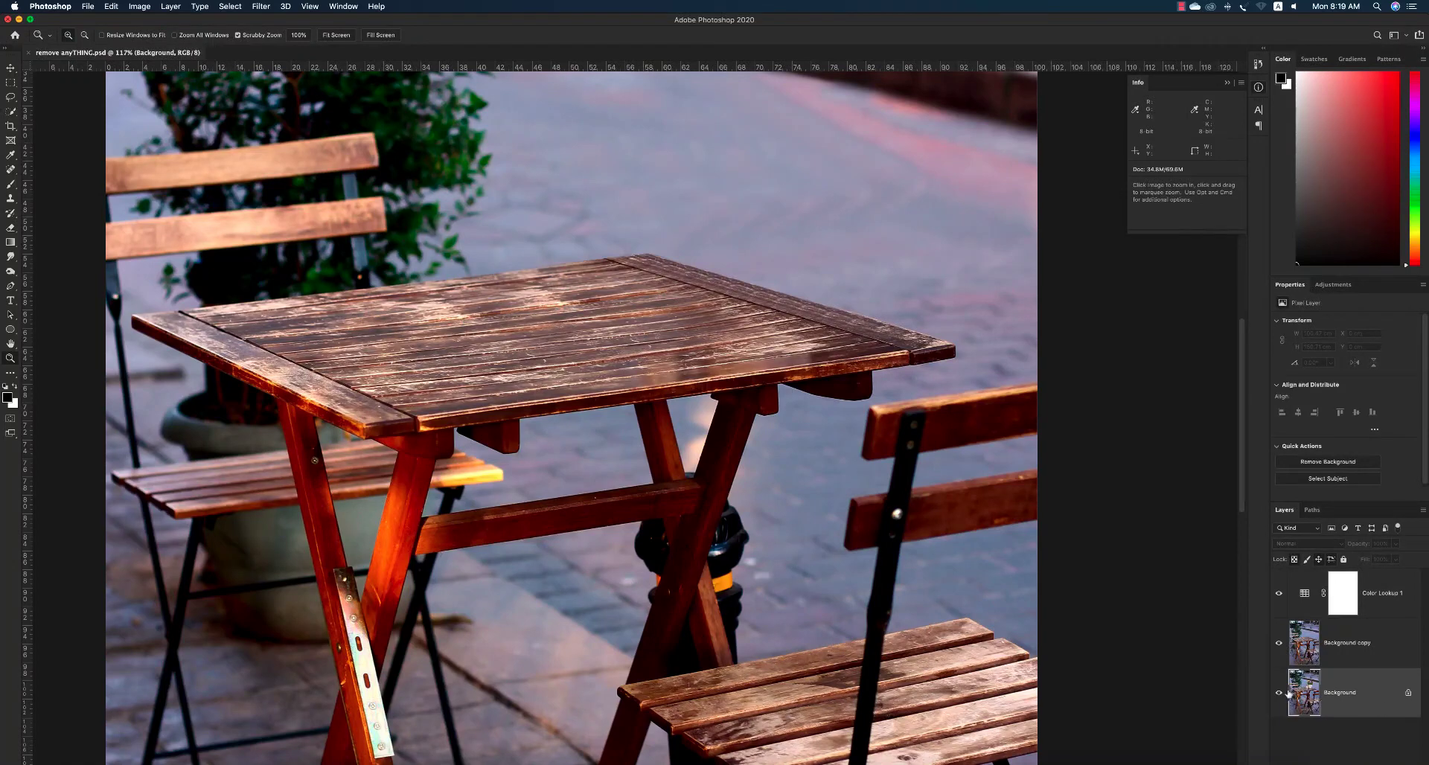
key(shift+super+bracketright)
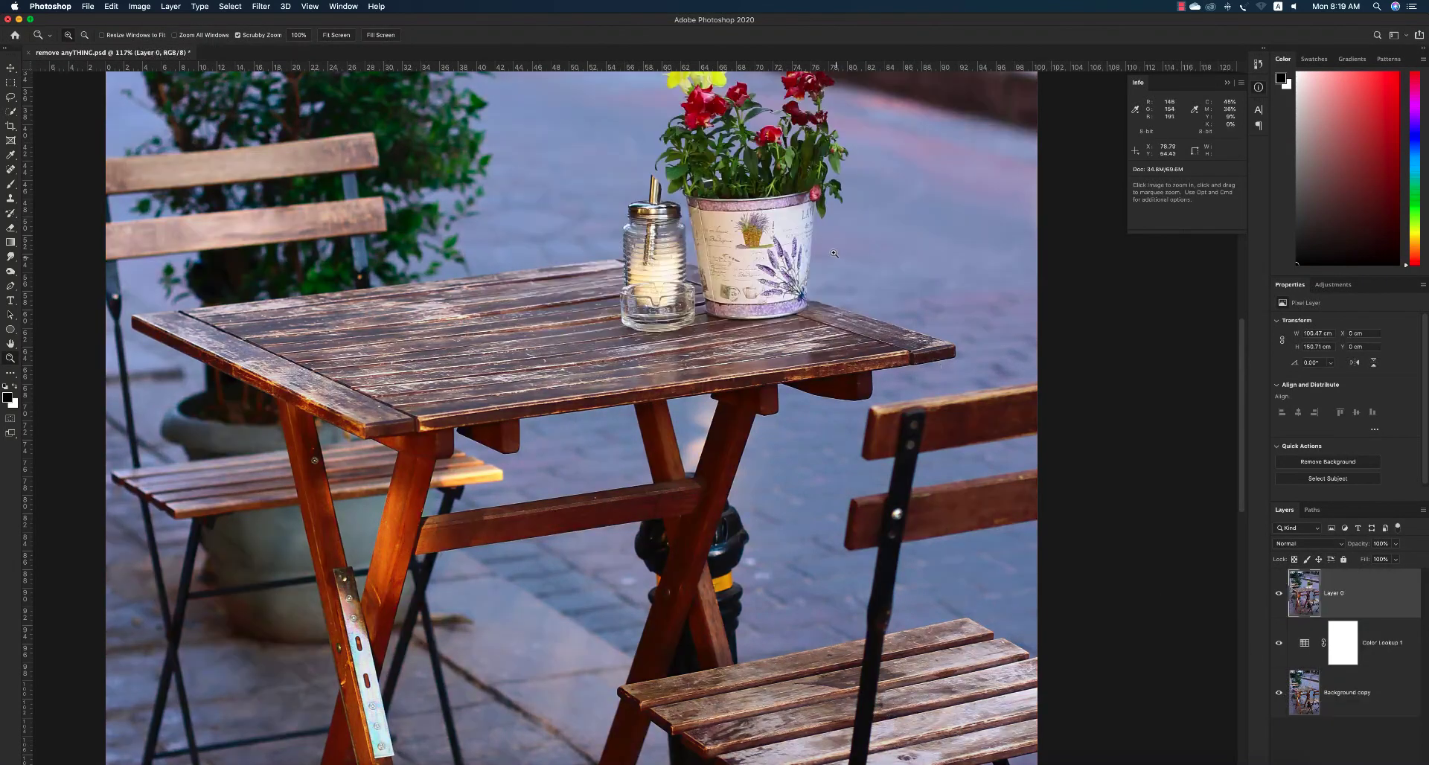